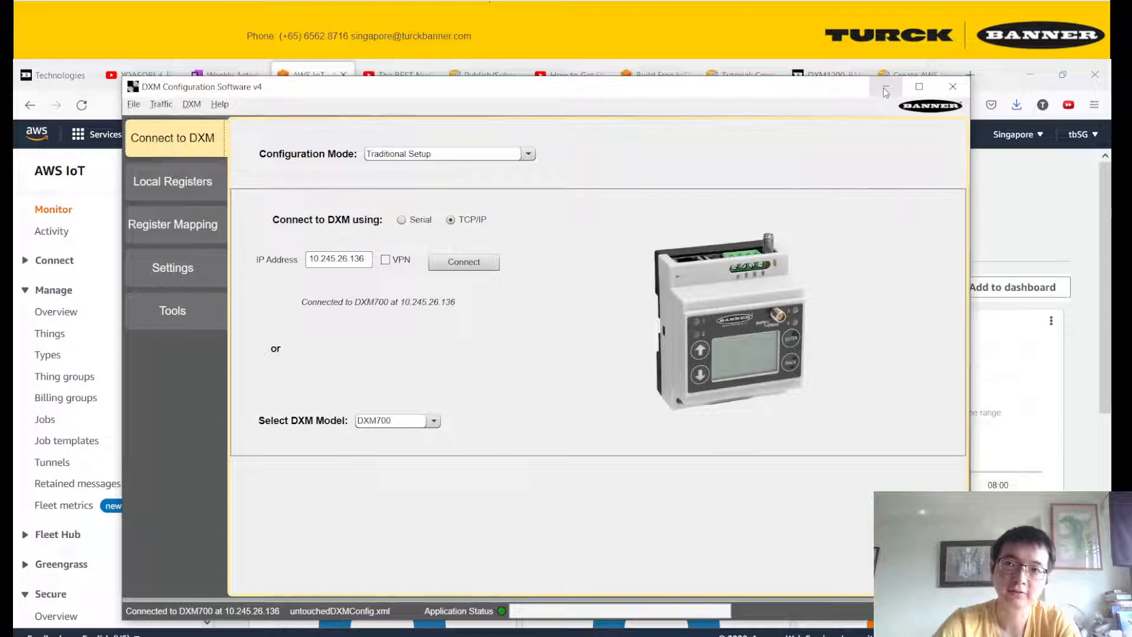
Switch from the DXM Configuration Software to the AWS IoT console and check which region is selected.
left_click(885, 90)
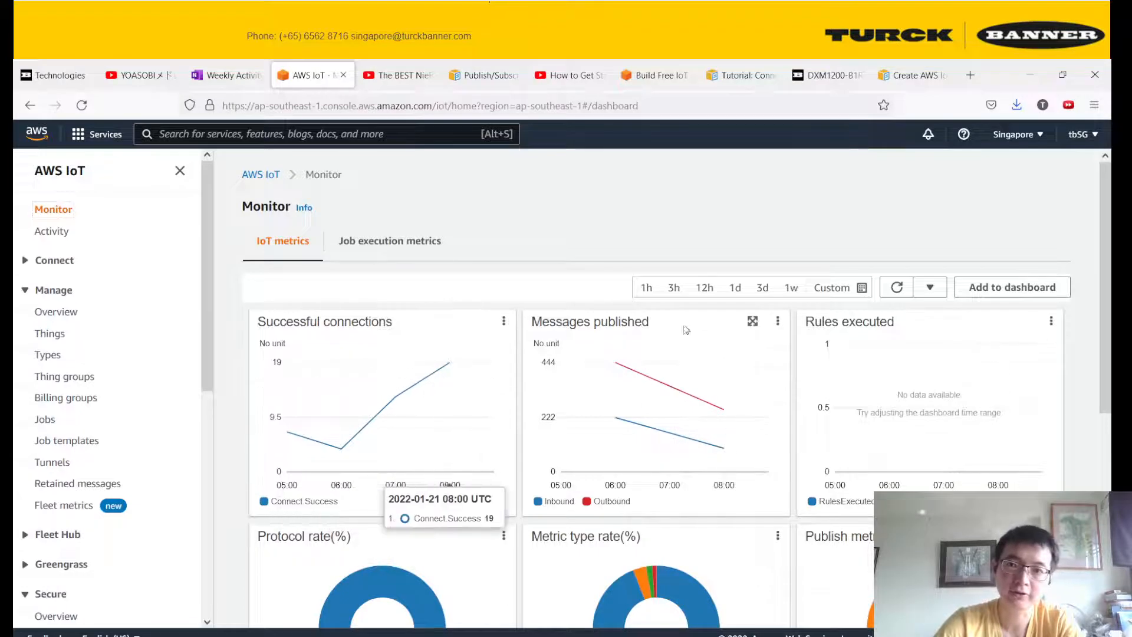
left_click(1020, 138)
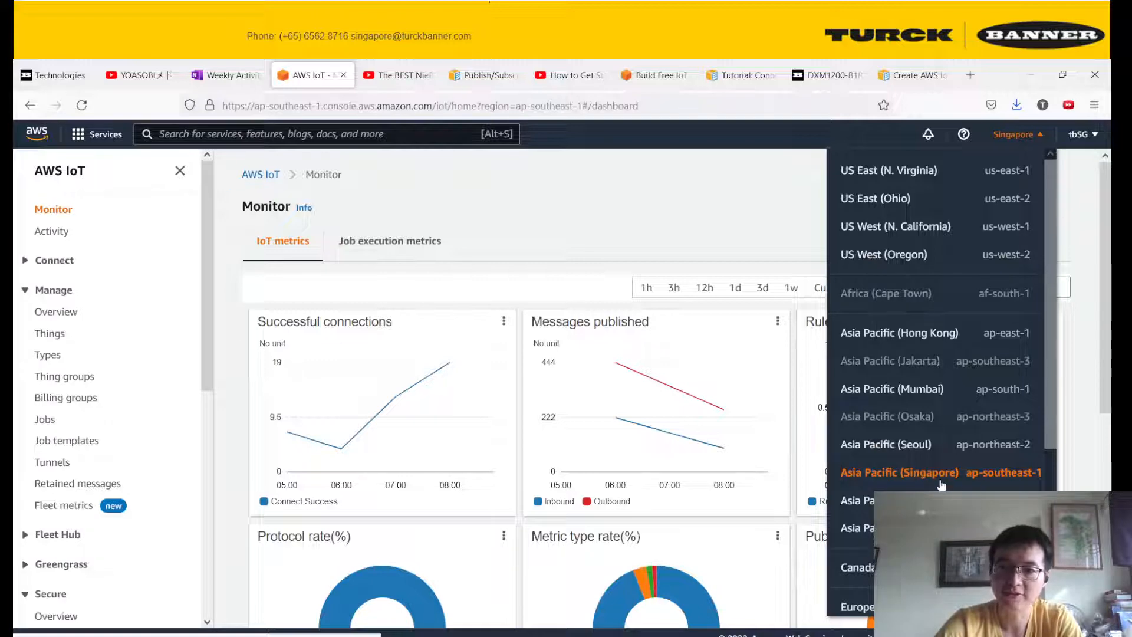
left_click(1014, 136)
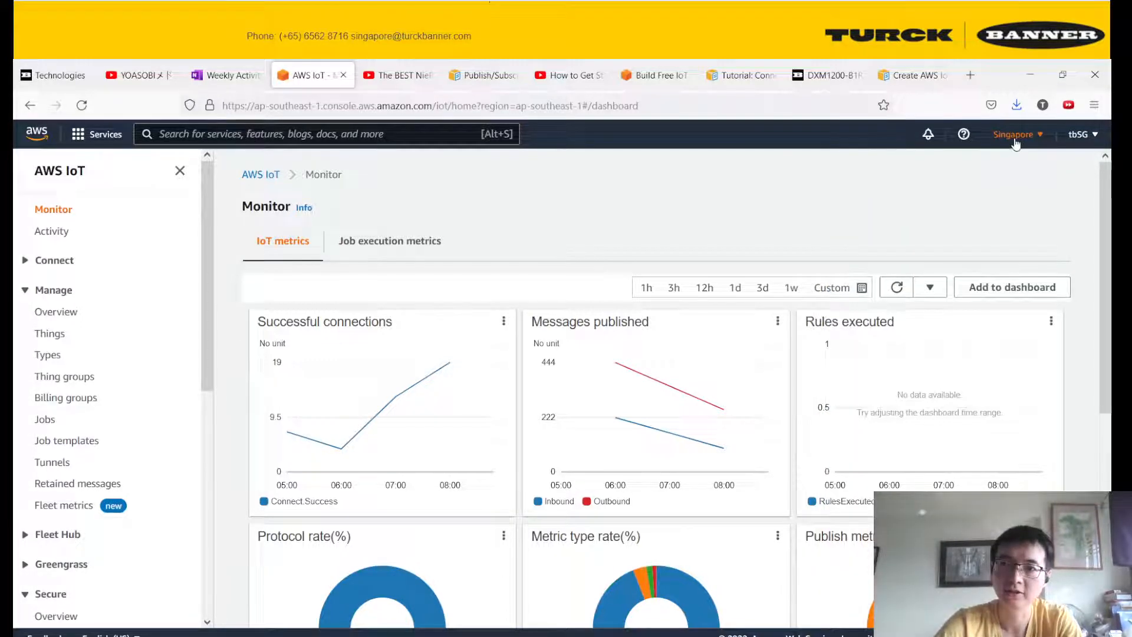
Open the AWS account's billing preferences to review the free tier usage and billing alert settings.
left_click(1079, 134)
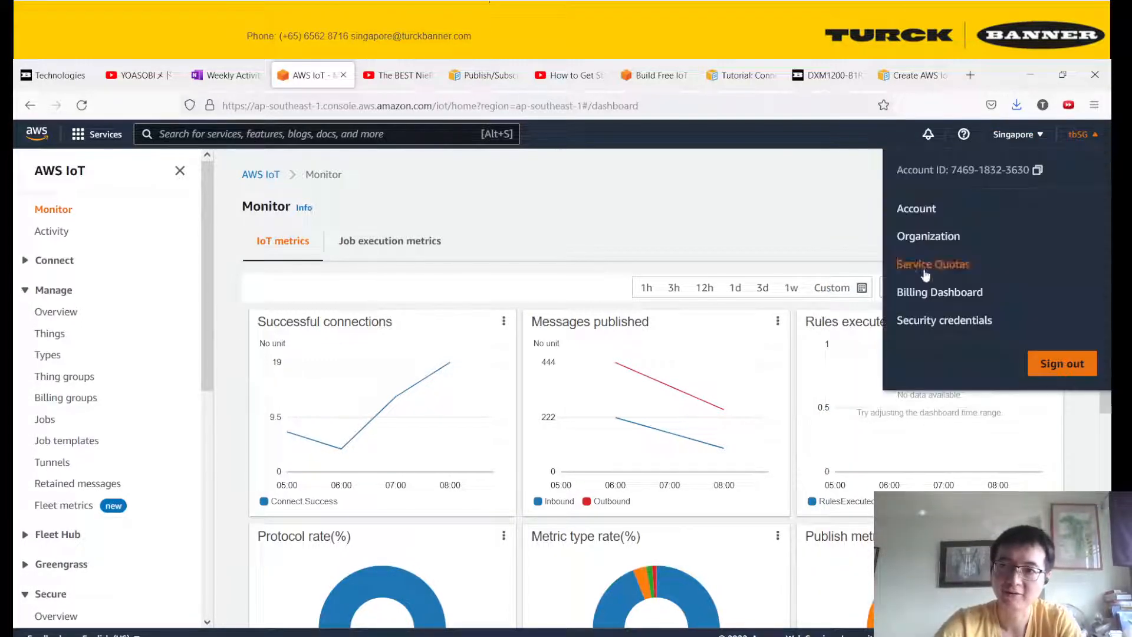
left_click(935, 214)
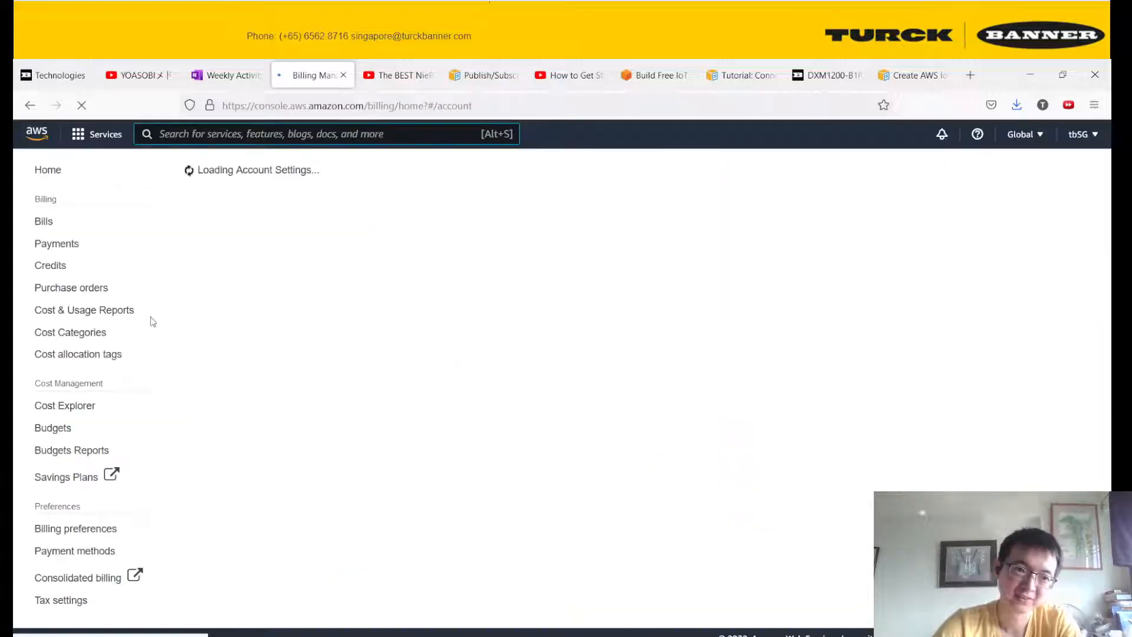
left_click(56, 530)
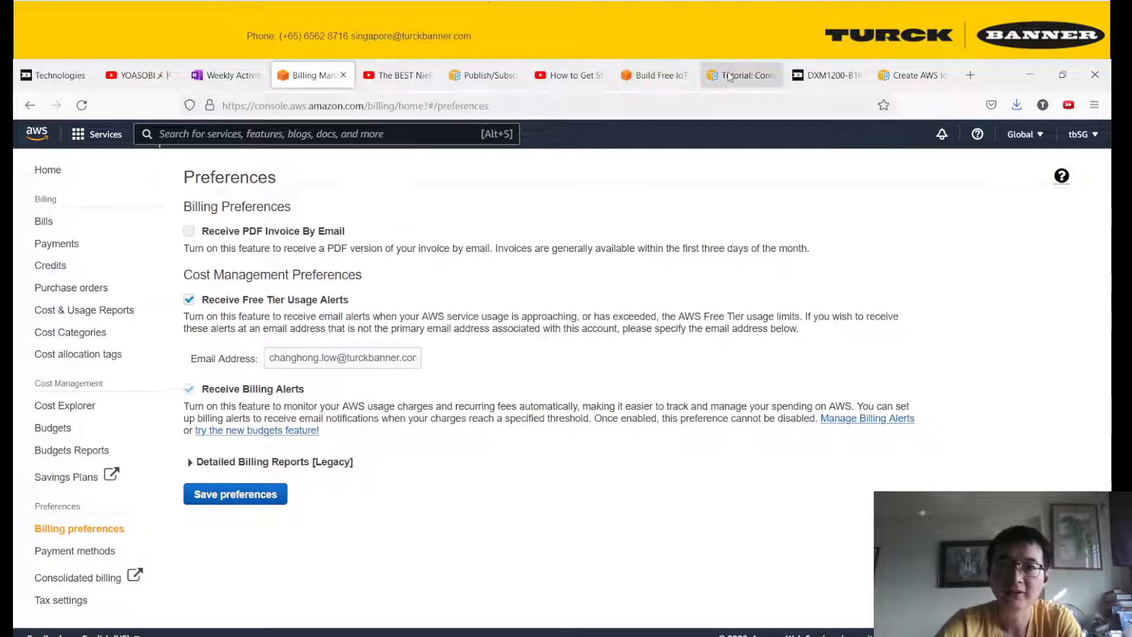
Examine the free tier offer details for AWS IoT Core on the already open AWS Free Tier IoT page.
left_click(647, 76)
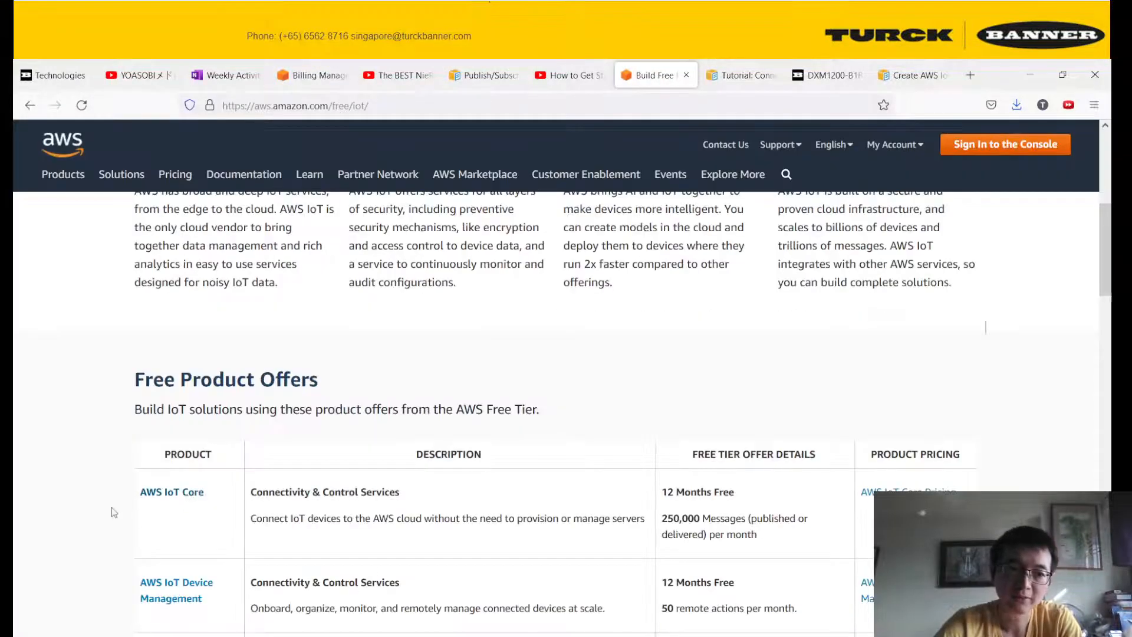
left_click_drag(132, 455, 958, 494)
left_click(786, 538)
left_click_drag(757, 536, 631, 520)
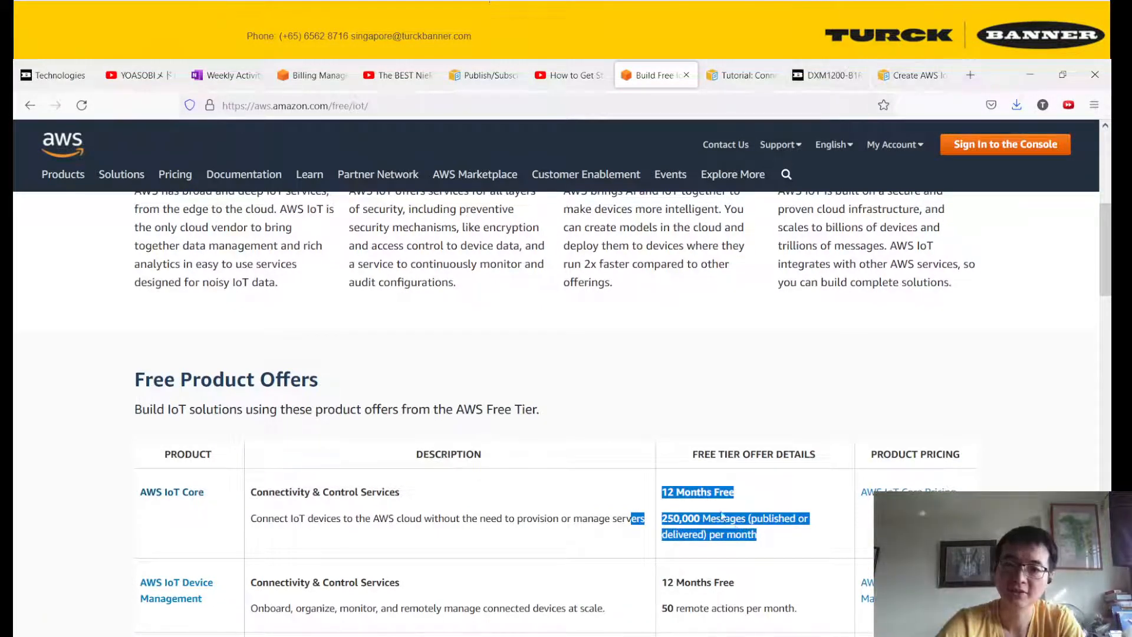
left_click_drag(758, 536, 657, 519)
left_click(667, 521)
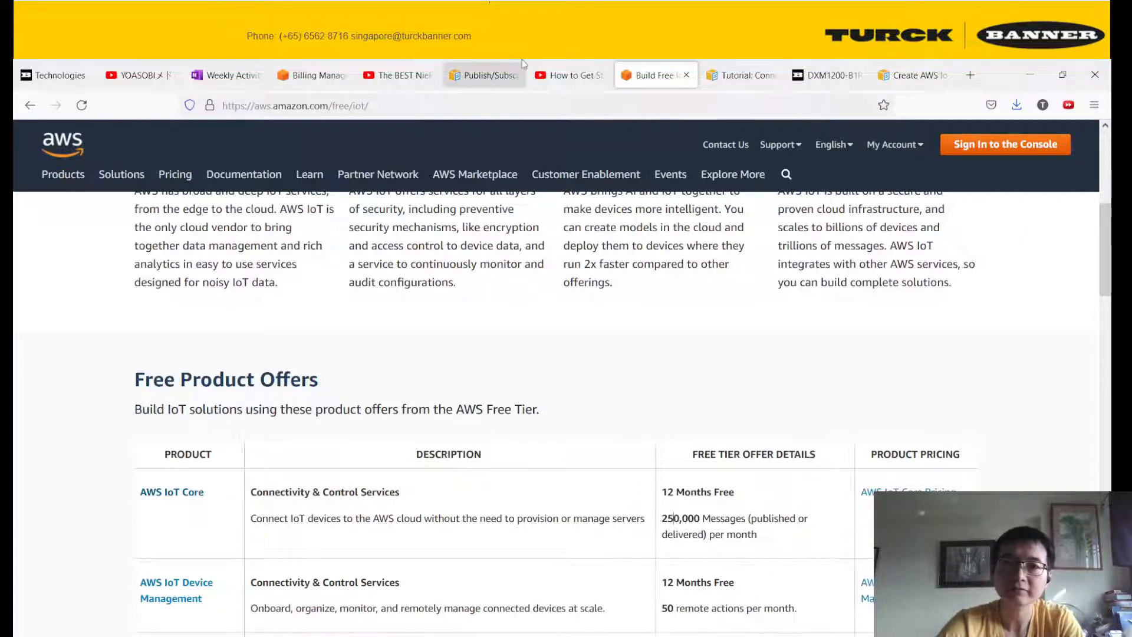
Return from the billing console to the AWS IoT service and open its list of security policies.
left_click(311, 69)
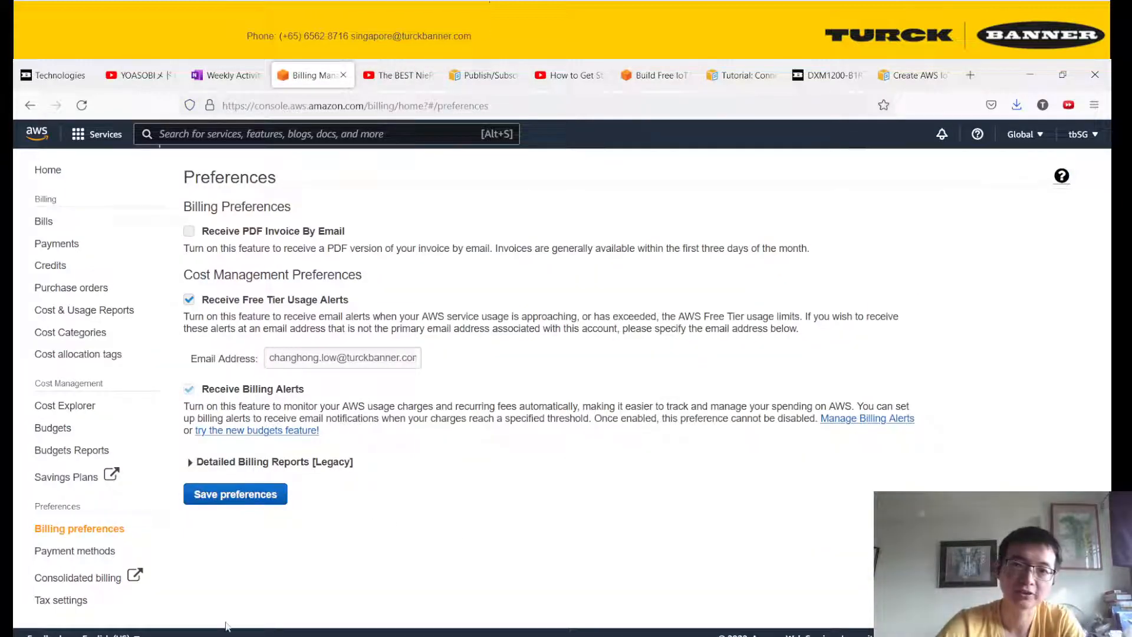
left_click(83, 131)
left_click(361, 285)
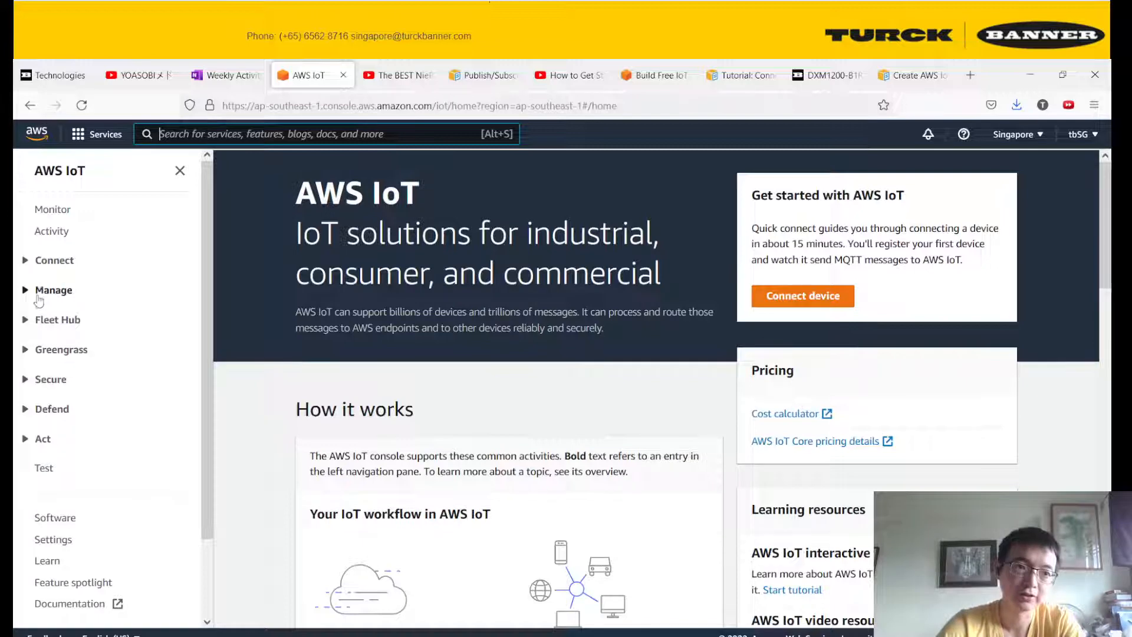
left_click(41, 380)
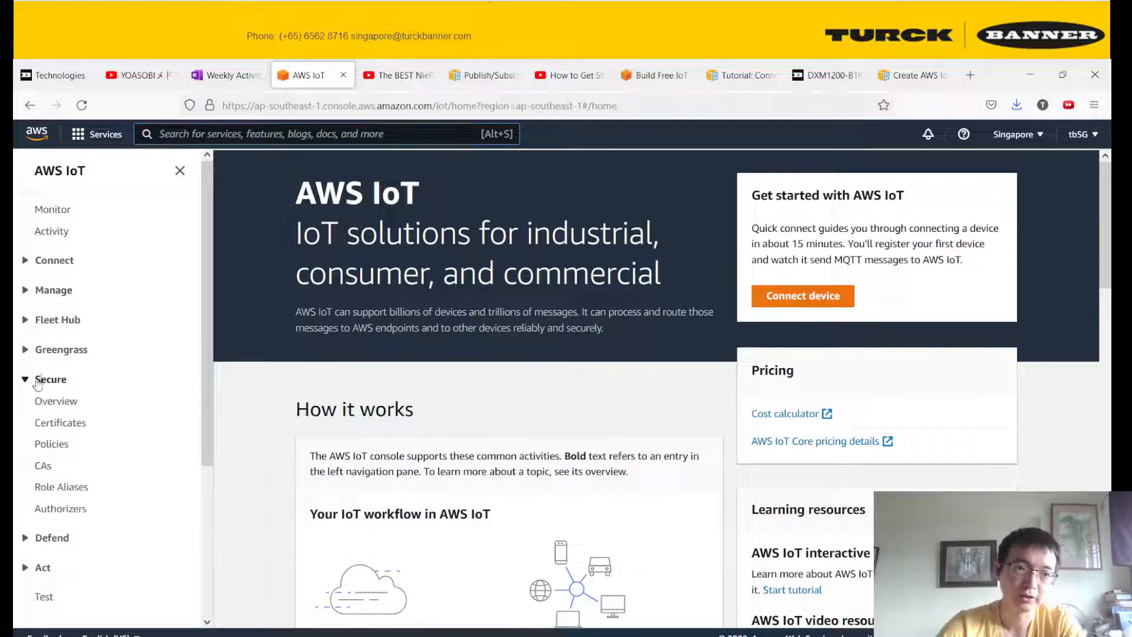
left_click(47, 448)
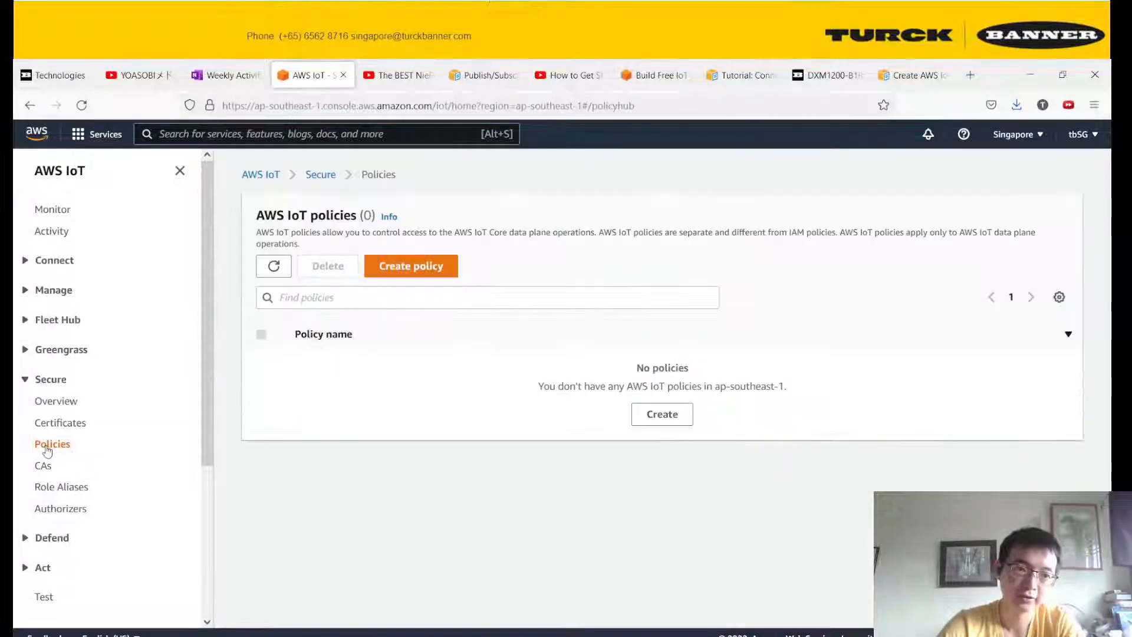
Start creating a new AWS IoT policy and name it MyFirstPolicy.
left_click(431, 277)
left_click(379, 357)
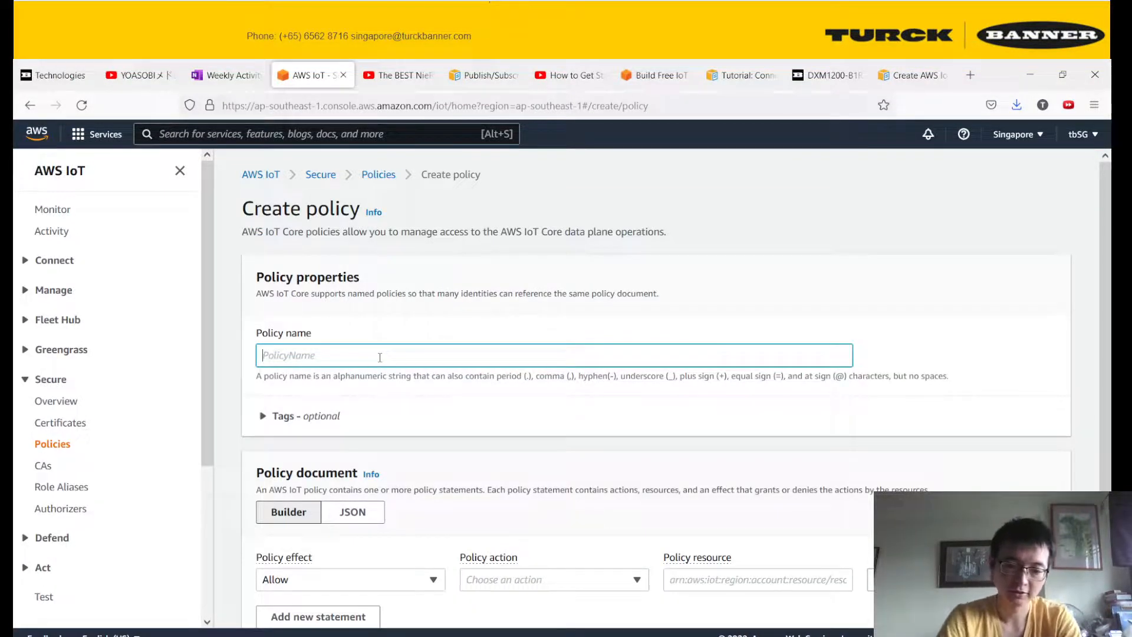
type("My Fir")
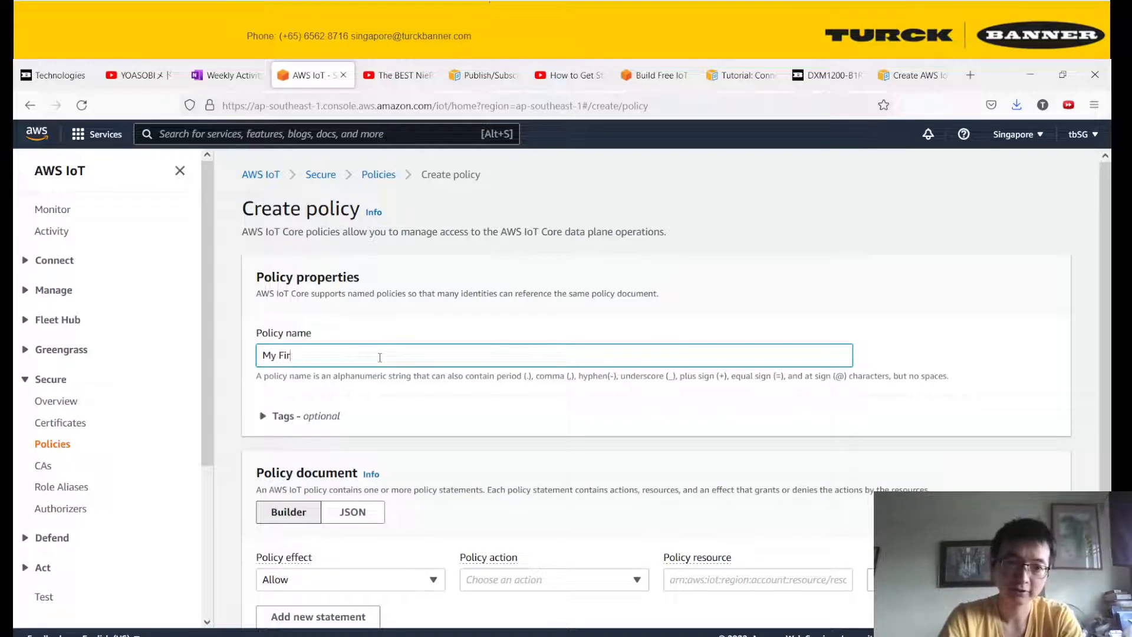
type("yF")
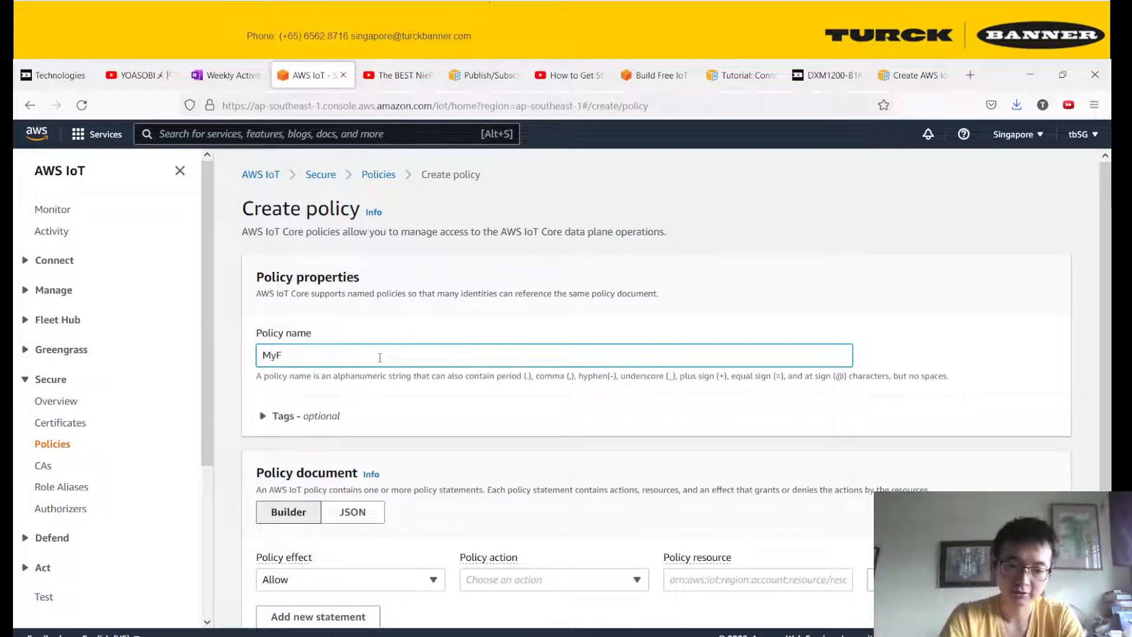
type("irstPolicy")
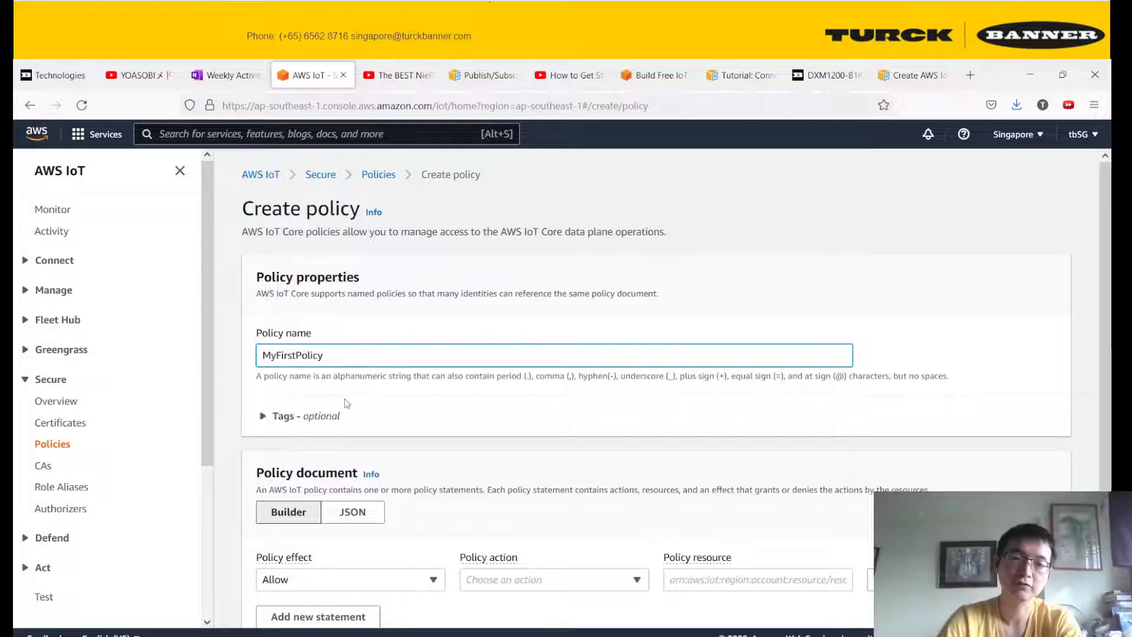
Set the first policy statement's action to iot:Connect with the Allow effect.
scroll(349, 402, "down", 2)
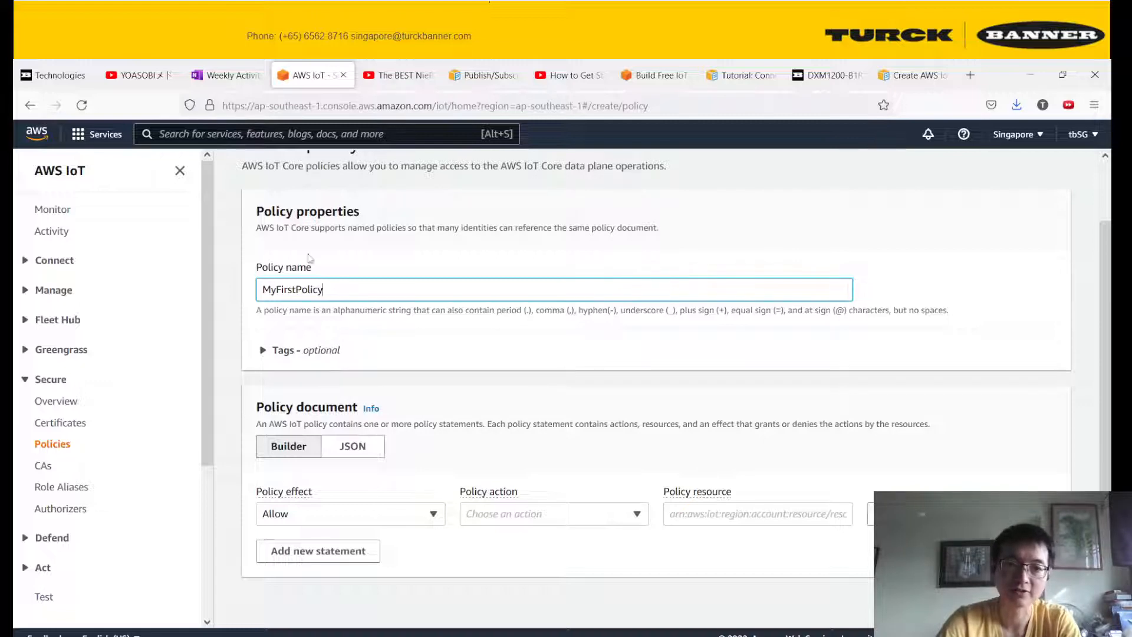
left_click(537, 519)
left_click(539, 518)
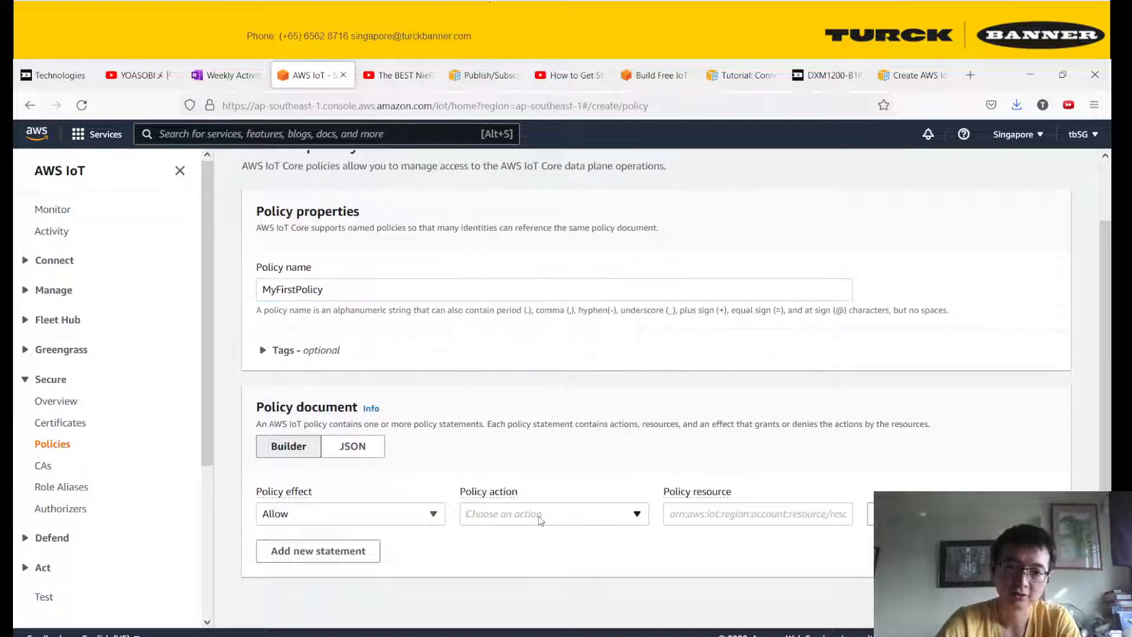
left_click(540, 517)
left_click(562, 304)
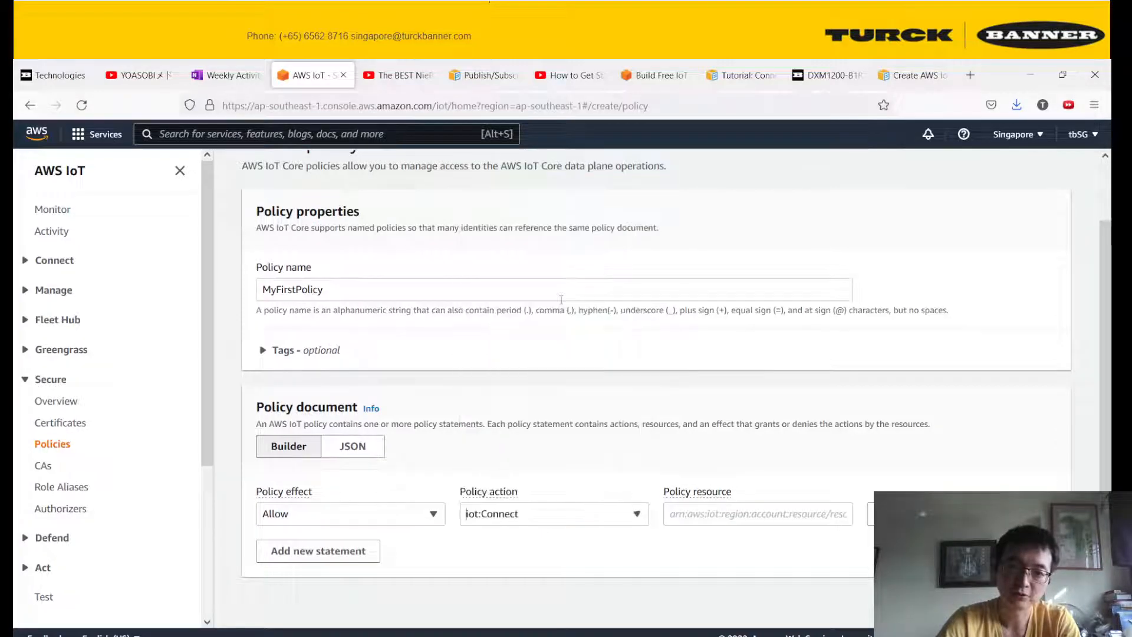
Add two more Allow statements to the policy, one for iot:Publish and one for iot:Receive.
left_click(303, 557)
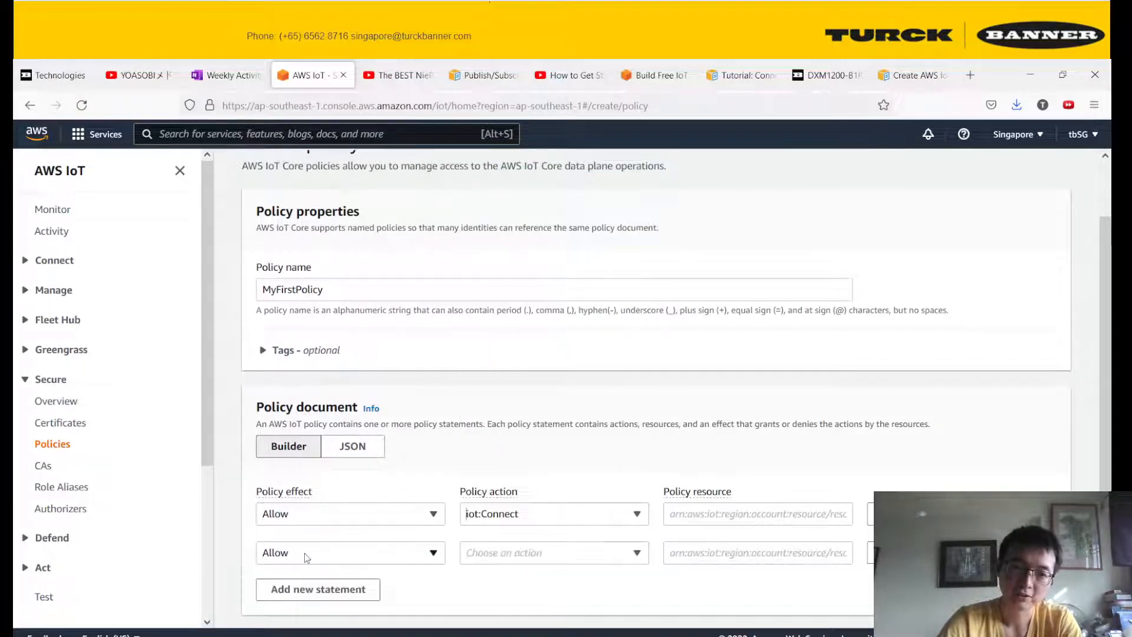
left_click(527, 557)
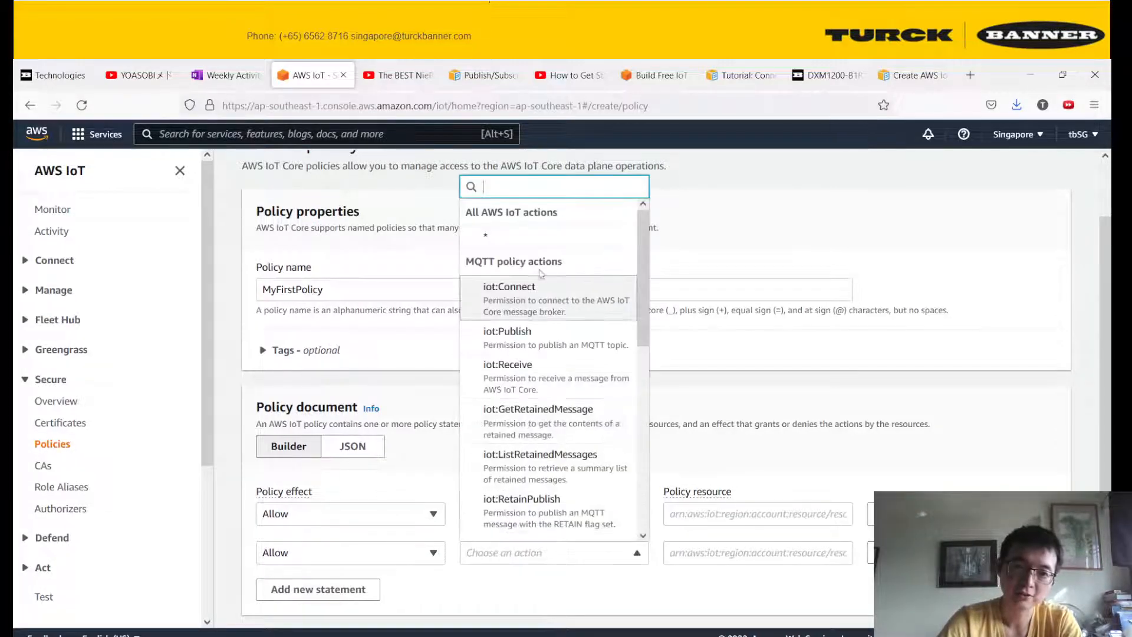
left_click(537, 349)
left_click(318, 589)
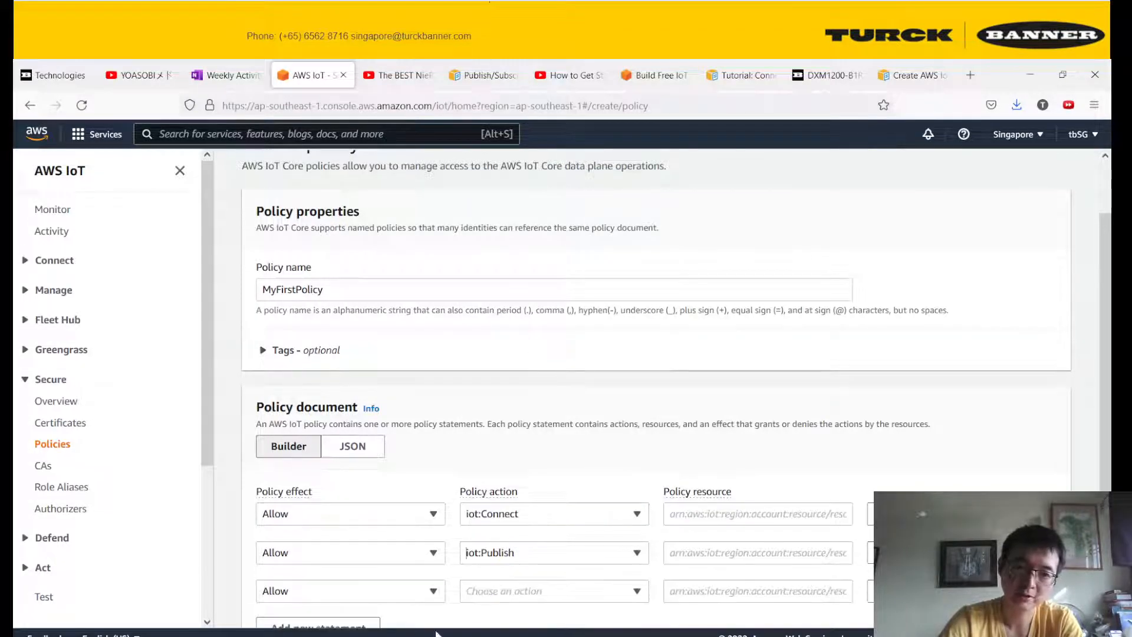
left_click(549, 593)
left_click(571, 394)
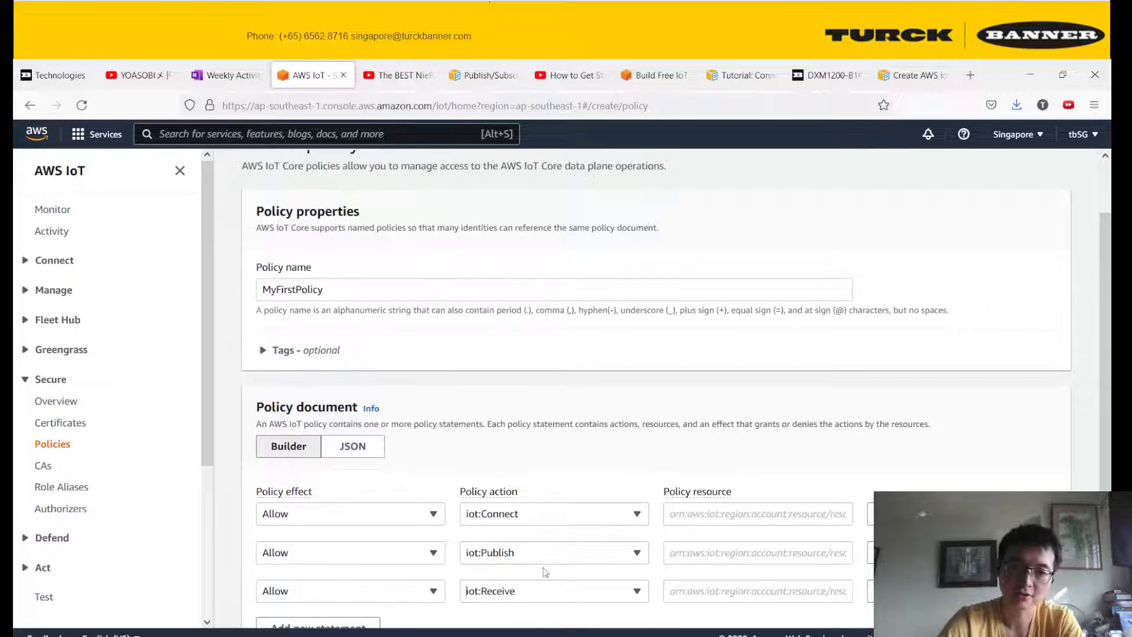
Set the policy resource of all three statements to * and create the policy.
scroll(546, 572, "down", 2)
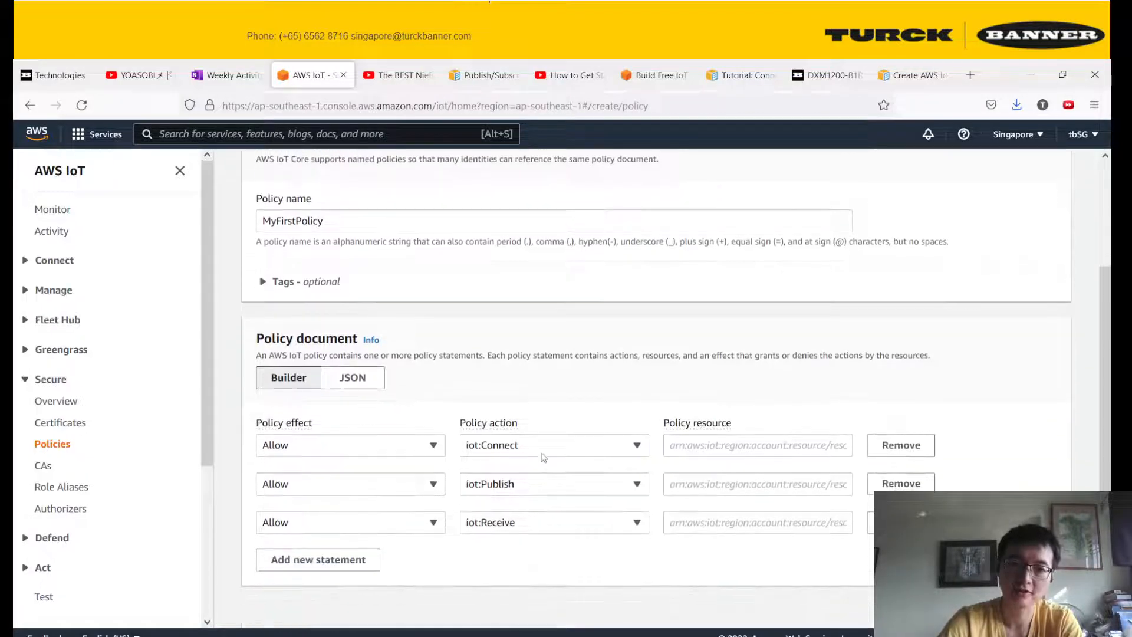
left_click(692, 444)
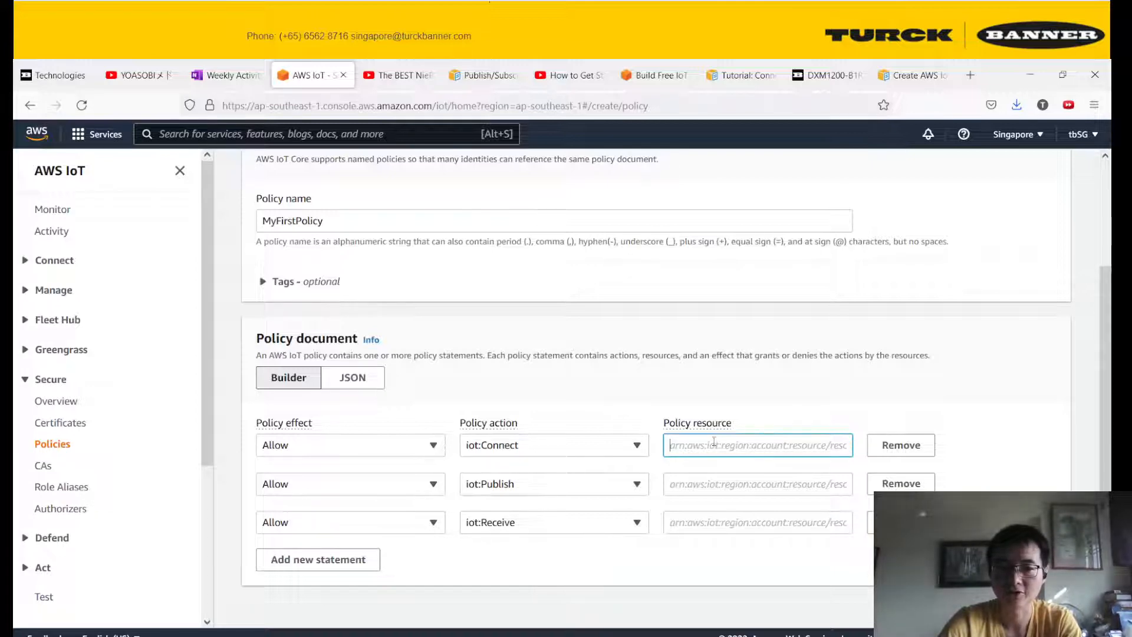
type("*")
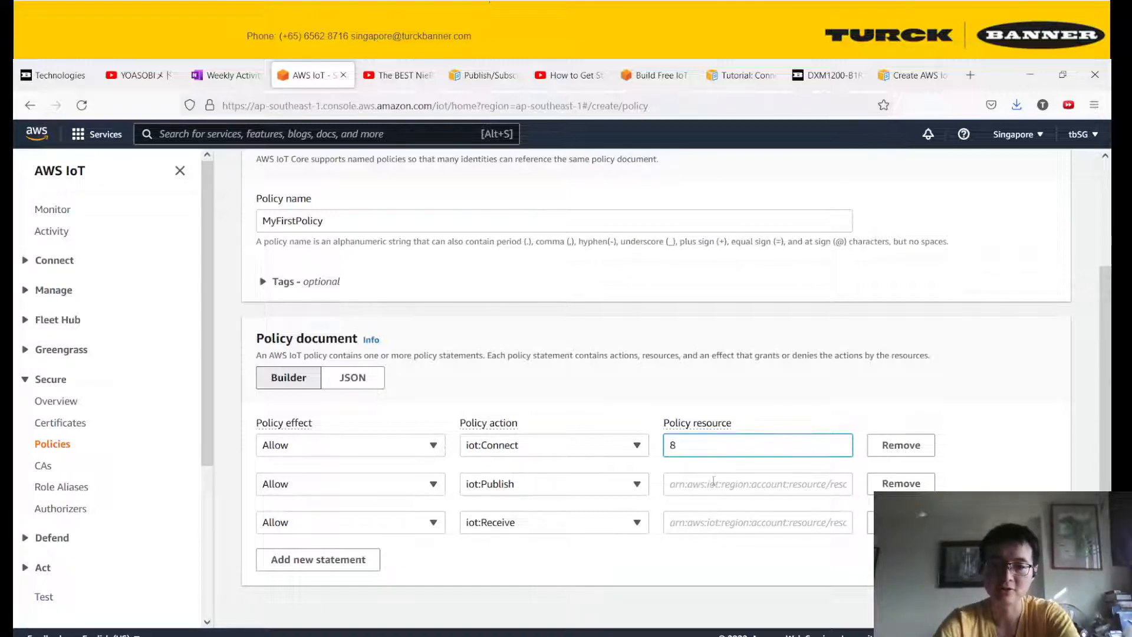
left_click(705, 484)
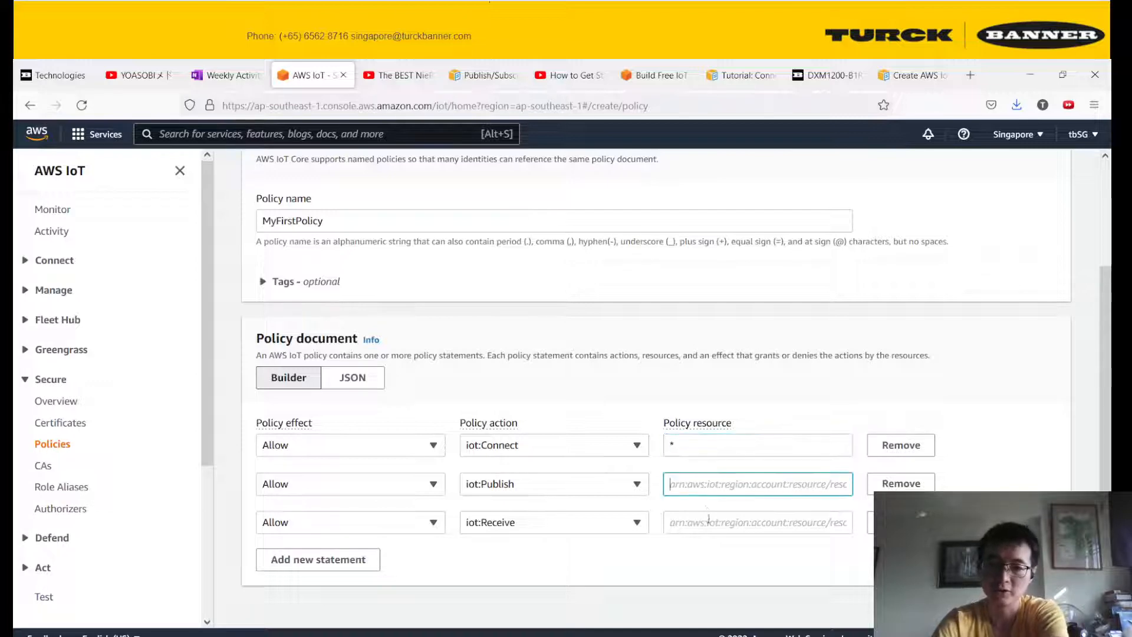
type("*")
left_click(703, 522)
type("*")
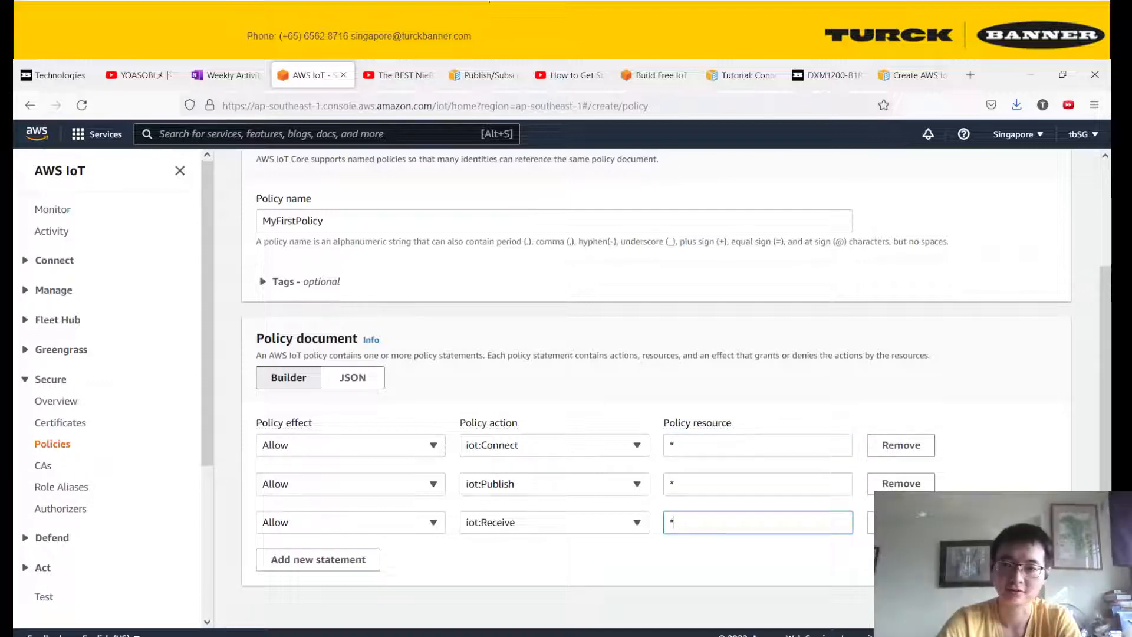
left_click(1046, 608)
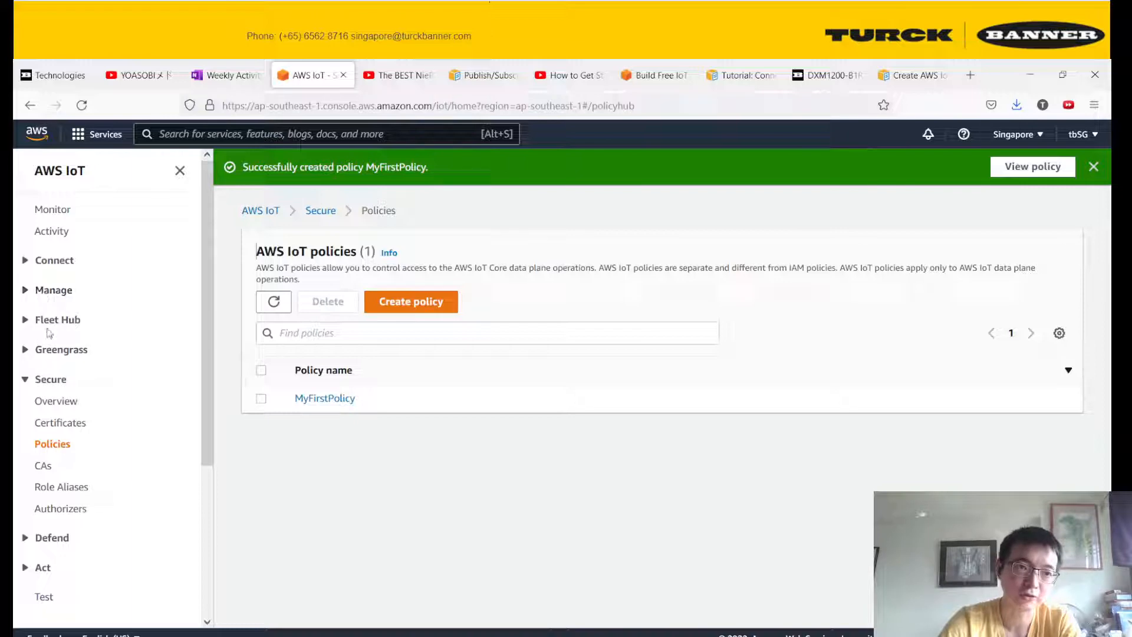
Start creating a single thing in the AWS IoT thing registry and name it DXM700.
left_click(39, 291)
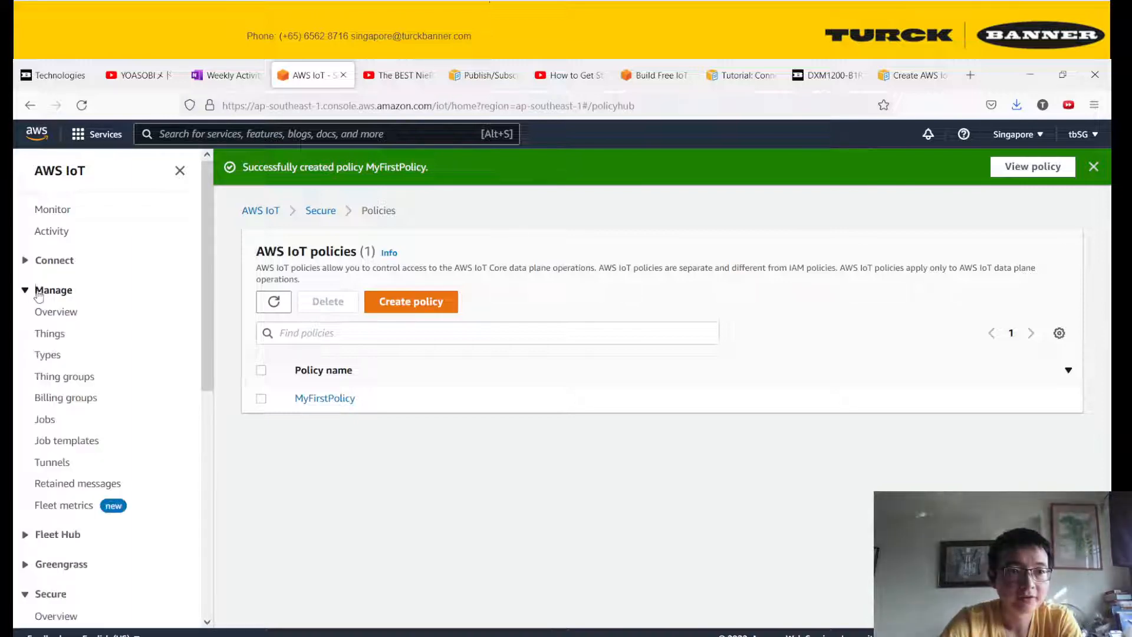
left_click(46, 333)
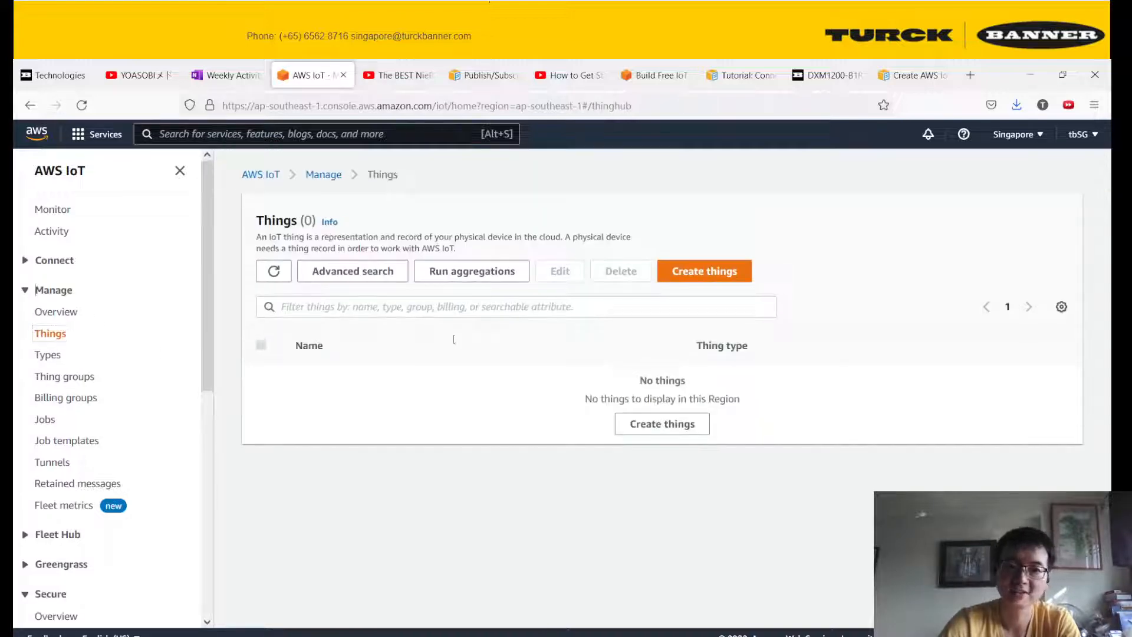
left_click(672, 427)
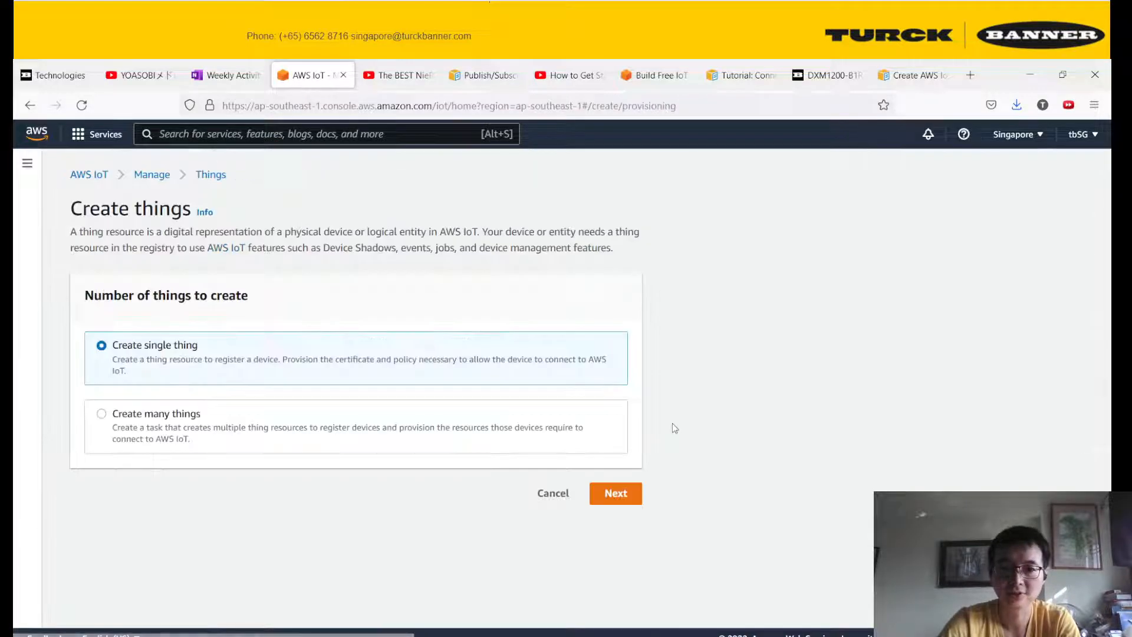
left_click(614, 493)
left_click(396, 366)
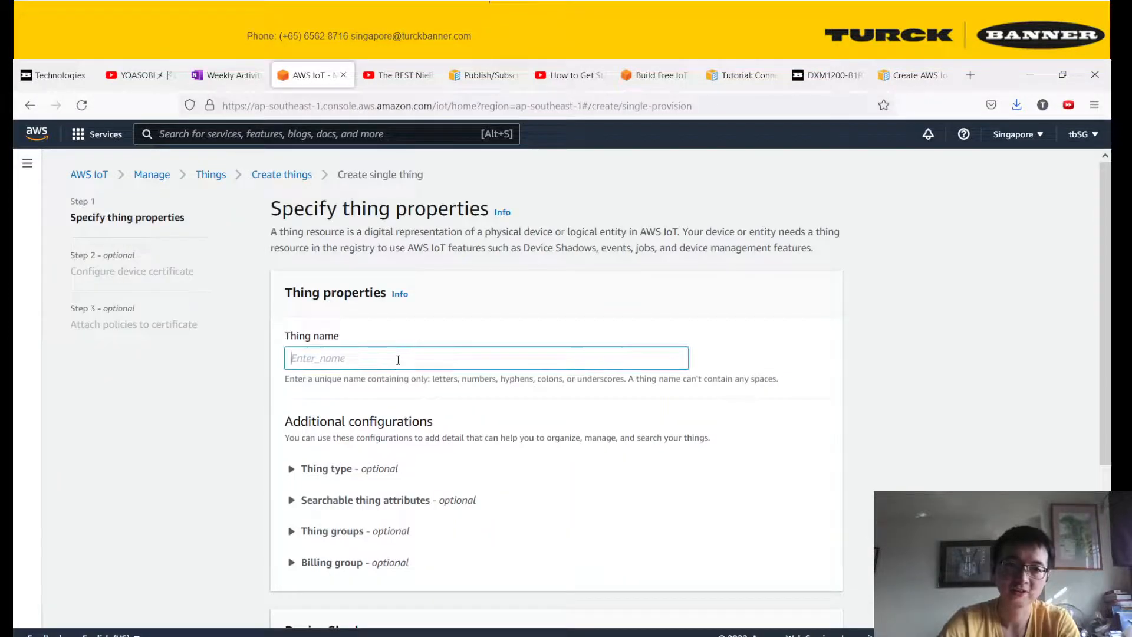
type("DXM700")
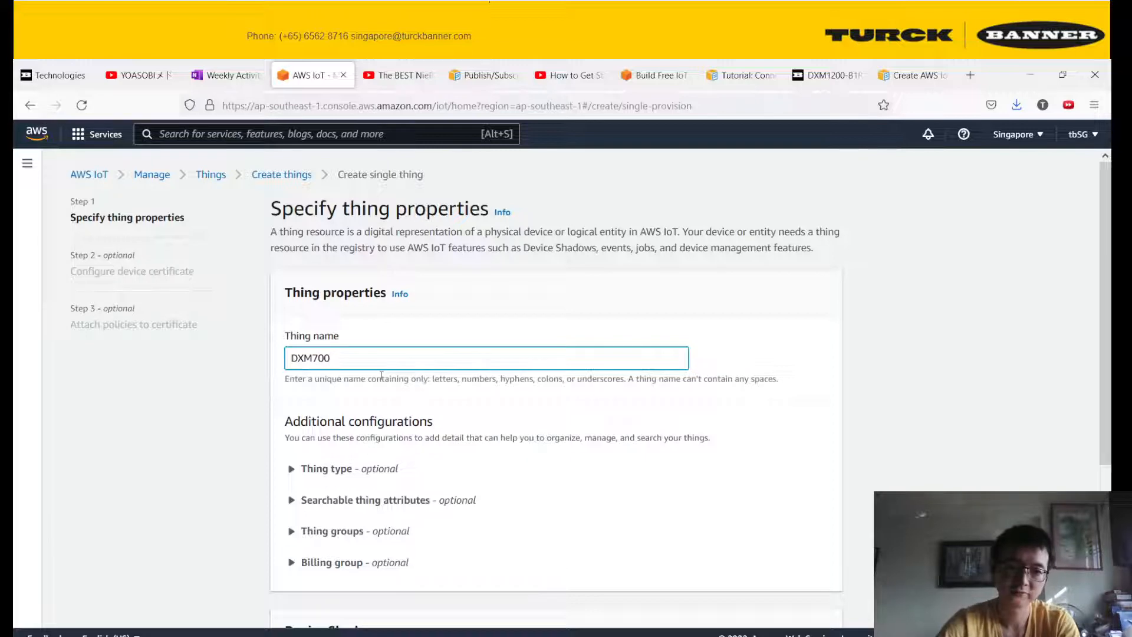
Continue the thing setup with no device shadow and an auto-generated new device certificate.
scroll(351, 498, "down", 3)
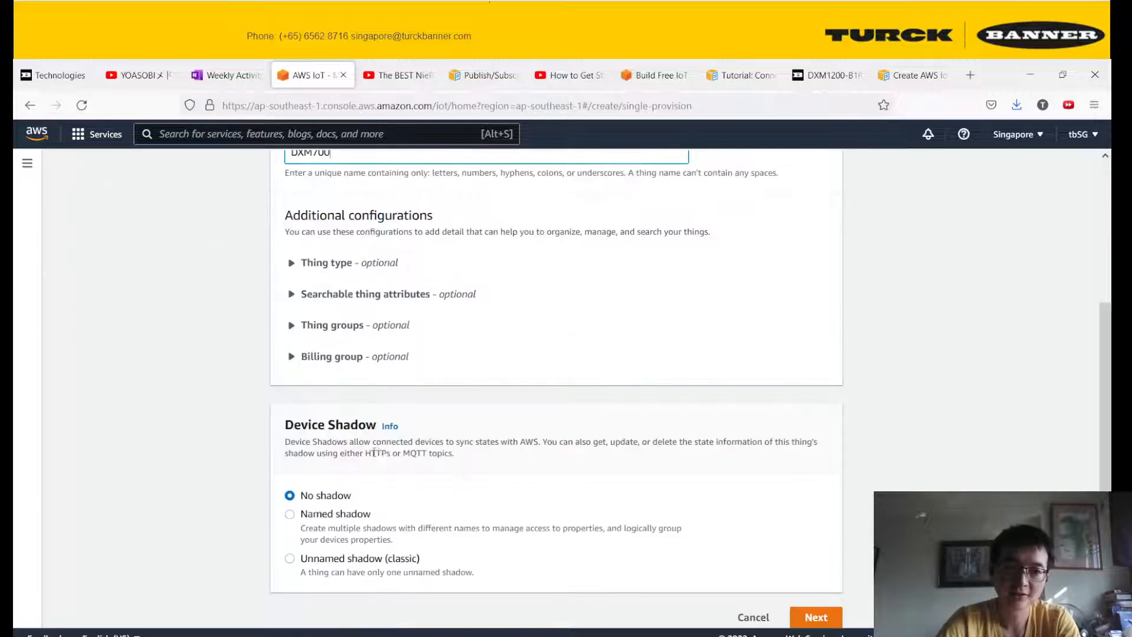
scroll(687, 572, "down", 1)
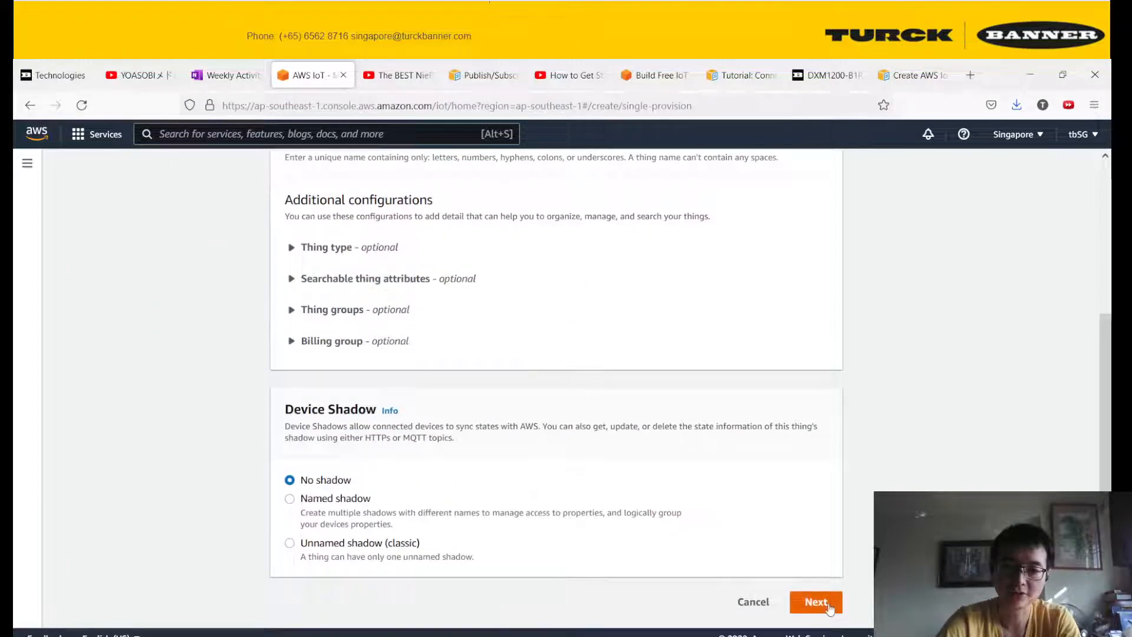
left_click(816, 602)
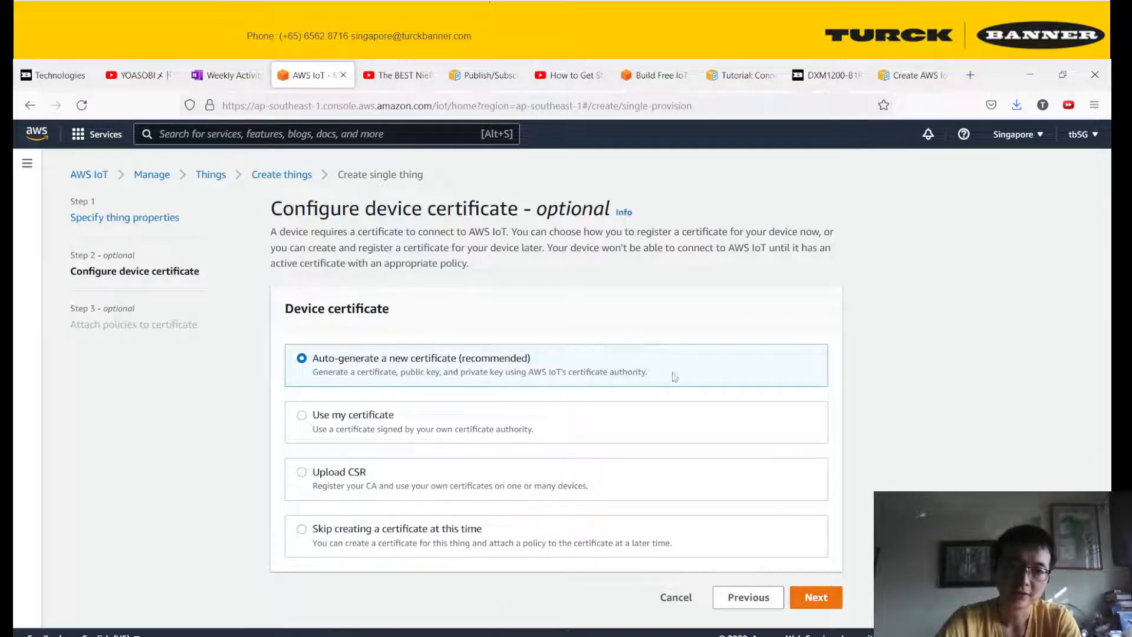
left_click(816, 597)
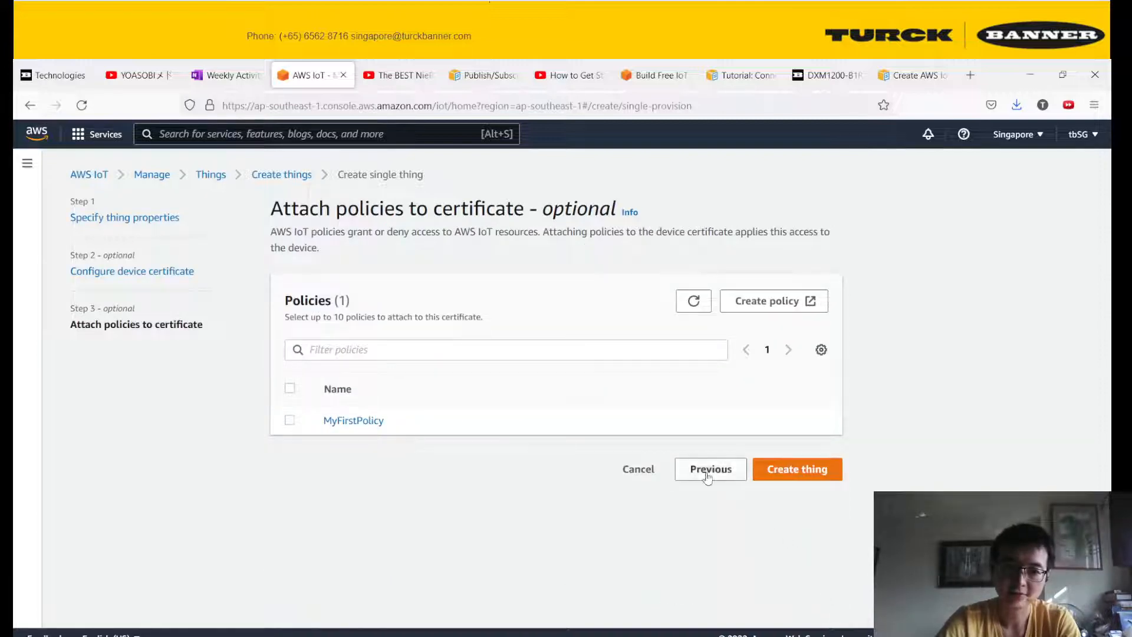
Attach MyFirstPolicy to the device certificate and create the thing.
left_click(289, 420)
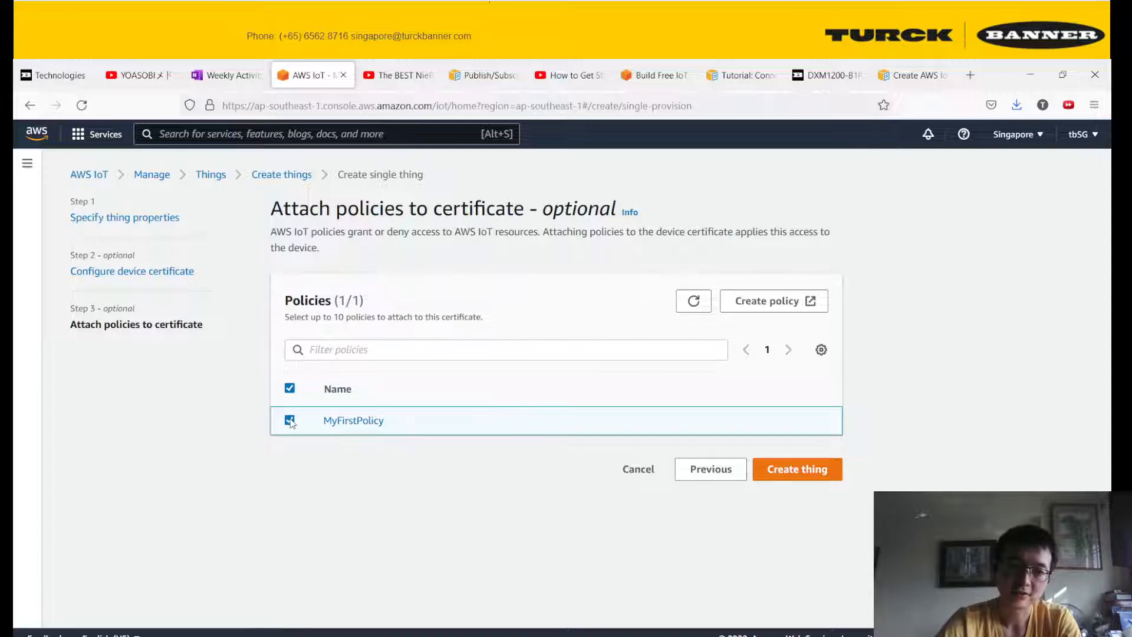
left_click(819, 472)
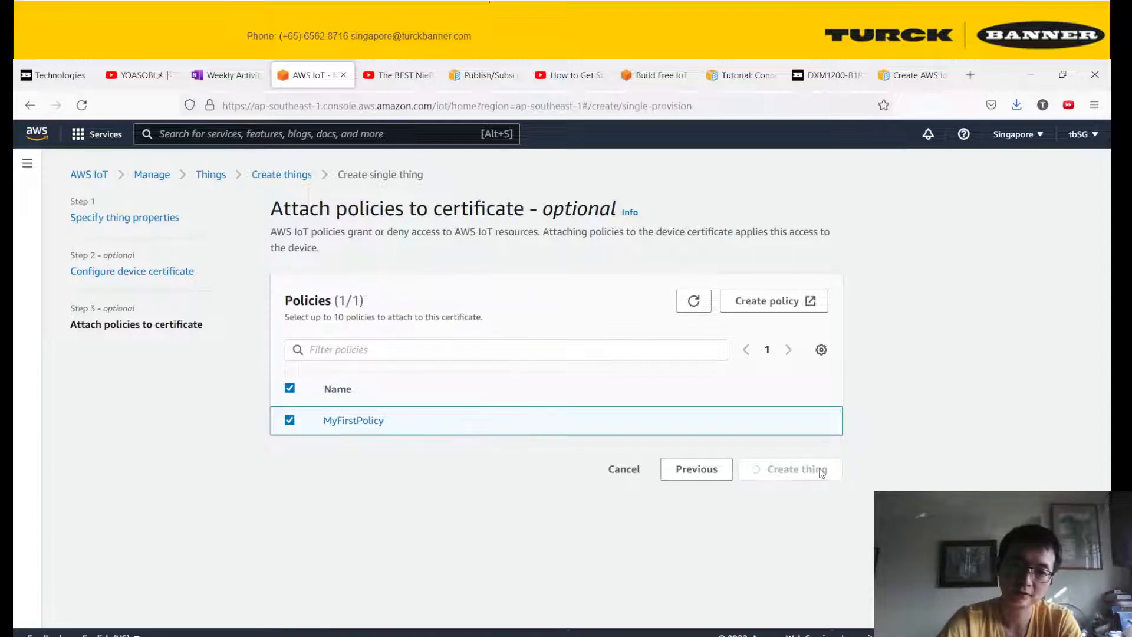
Download and save the device certificate together with its public and private key files.
scroll(710, 376, "down", 2)
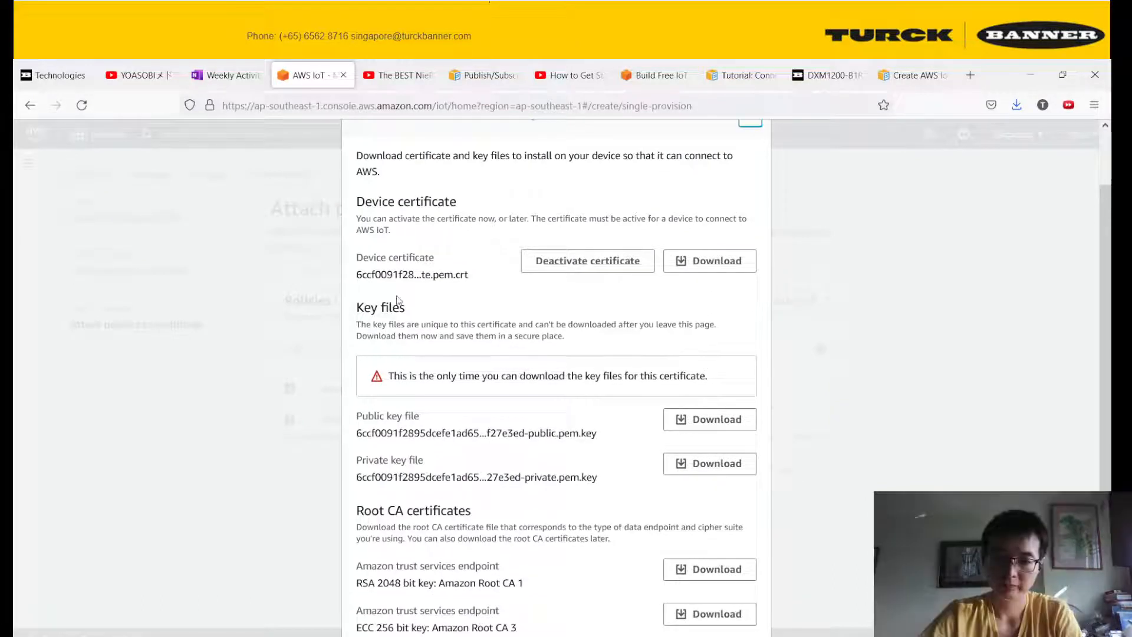
left_click(727, 265)
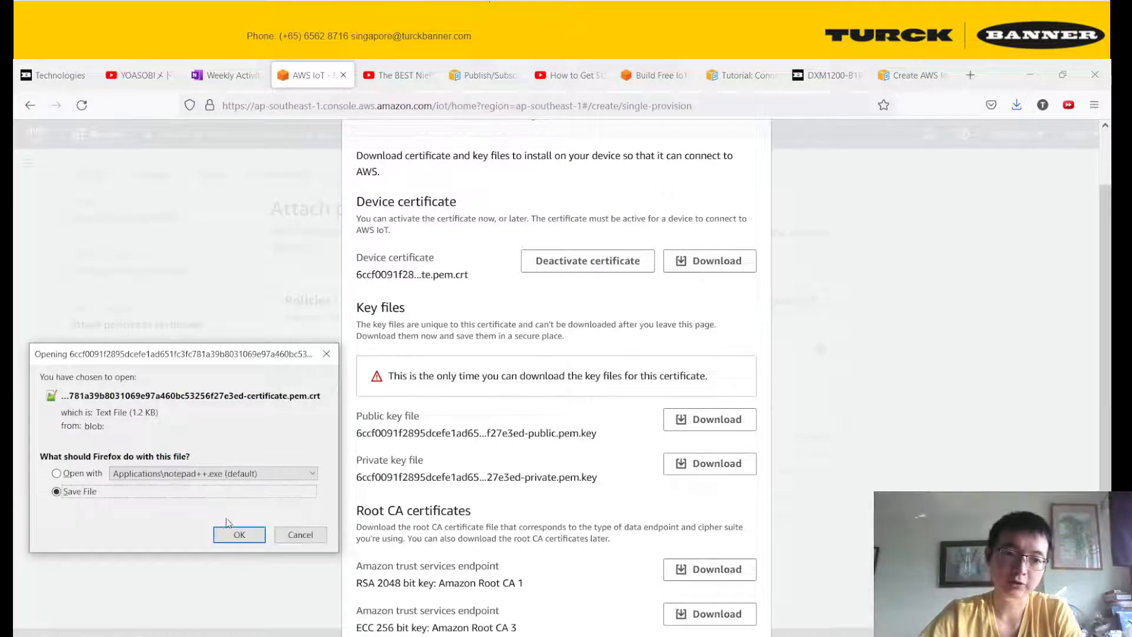
left_click(235, 534)
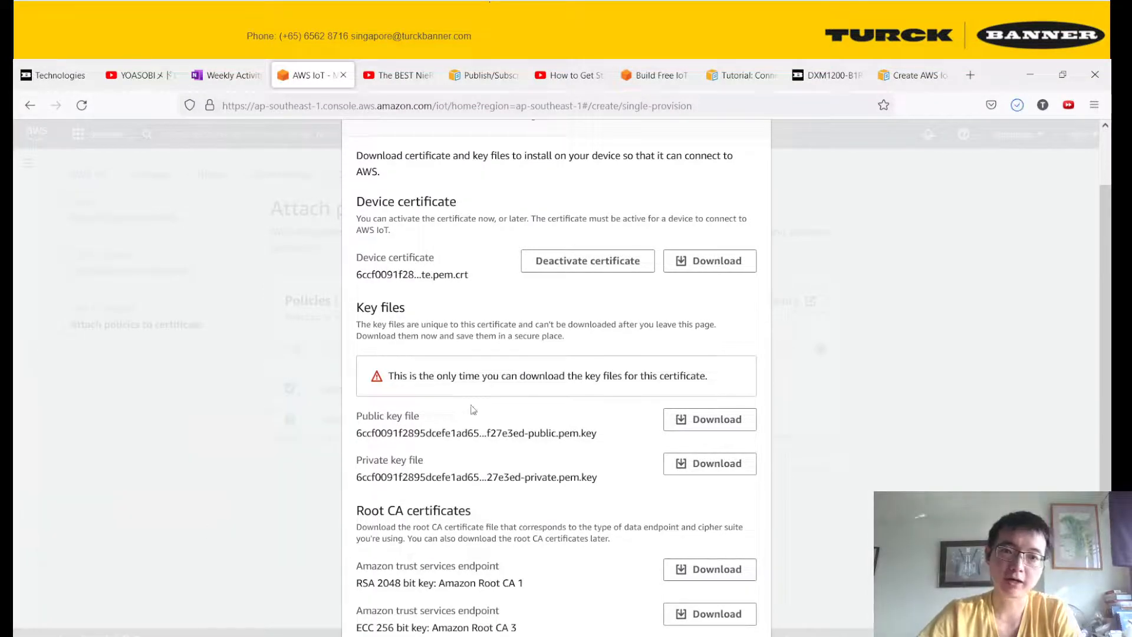
left_click(705, 422)
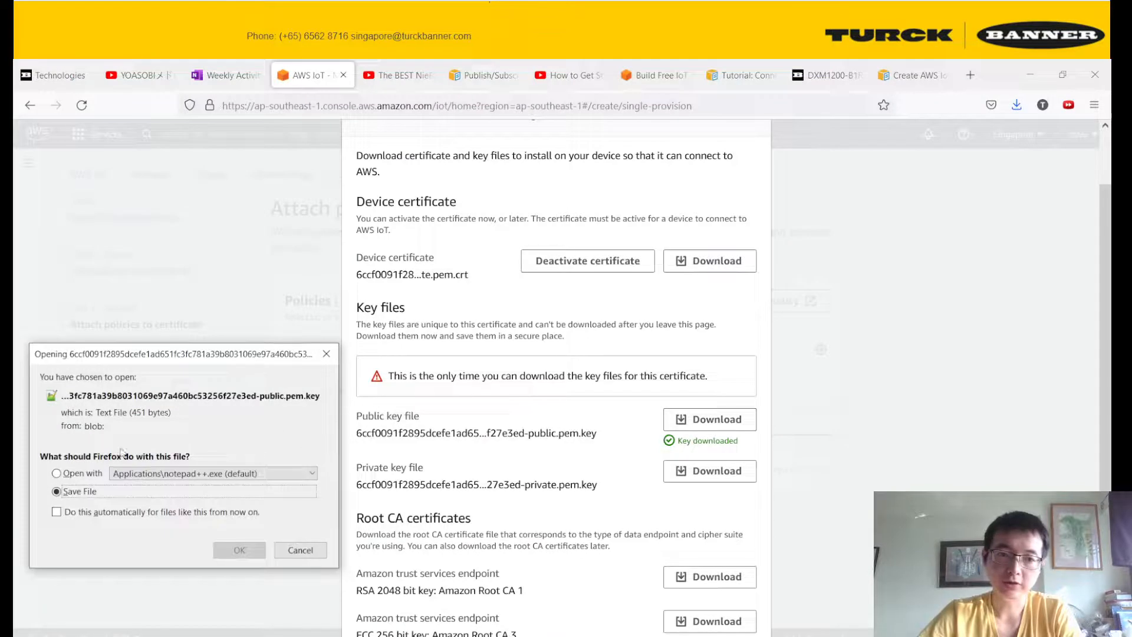
left_click(237, 550)
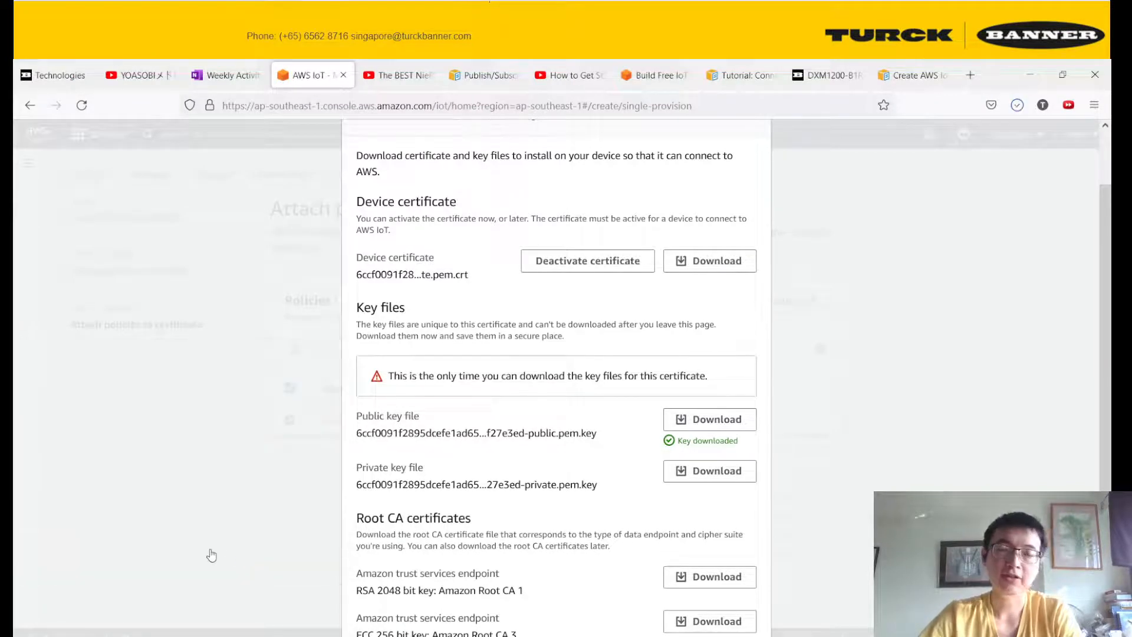
left_click(697, 475)
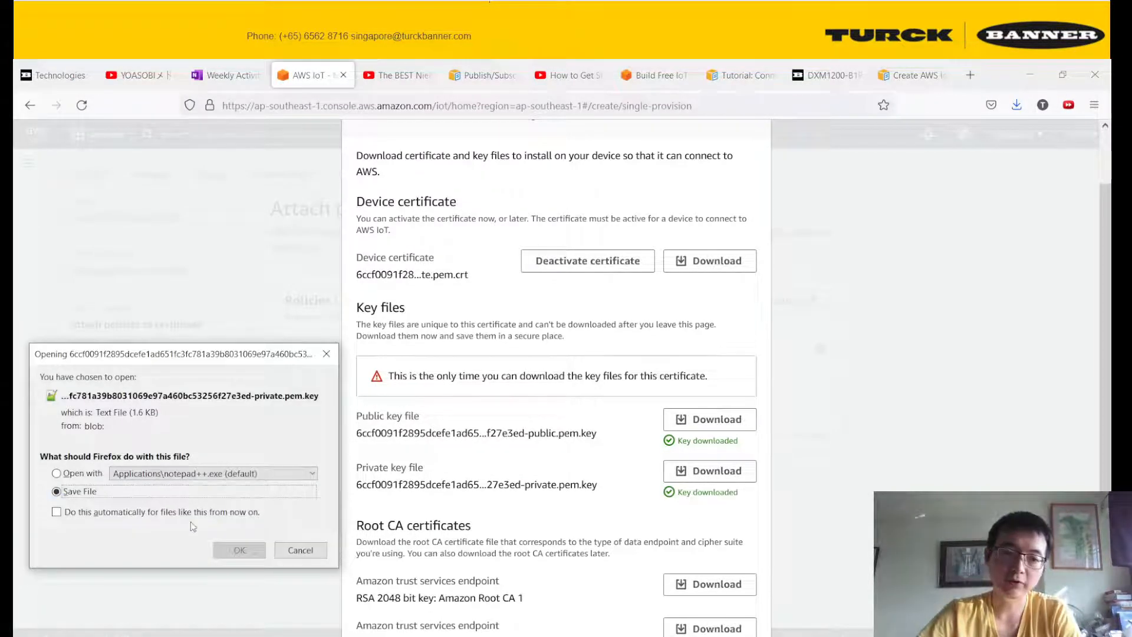
left_click(237, 550)
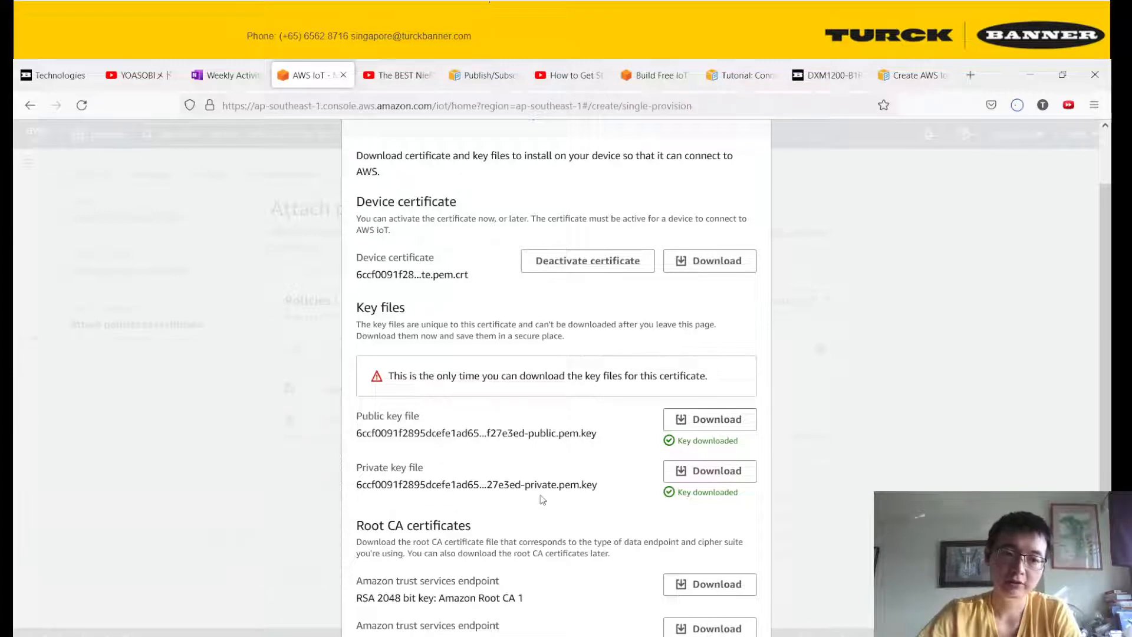
Download and save the RSA 2048 bit Amazon Root CA 1 certificate and finish the certificate and key downloads.
scroll(542, 500, "down", 1)
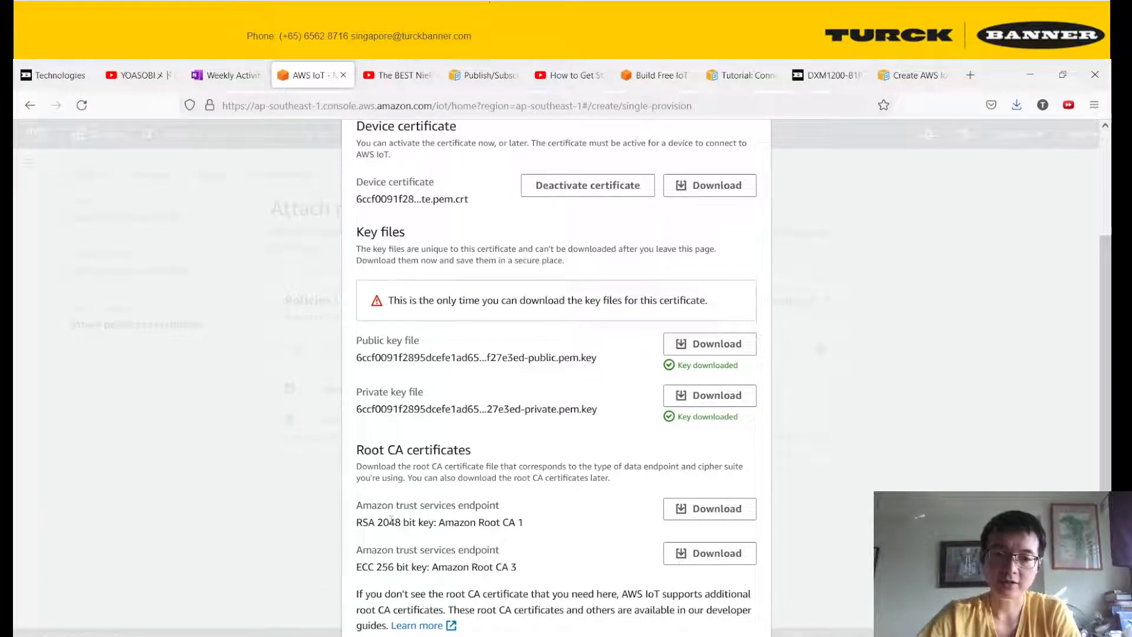
left_click_drag(368, 442, 463, 450)
left_click(480, 450)
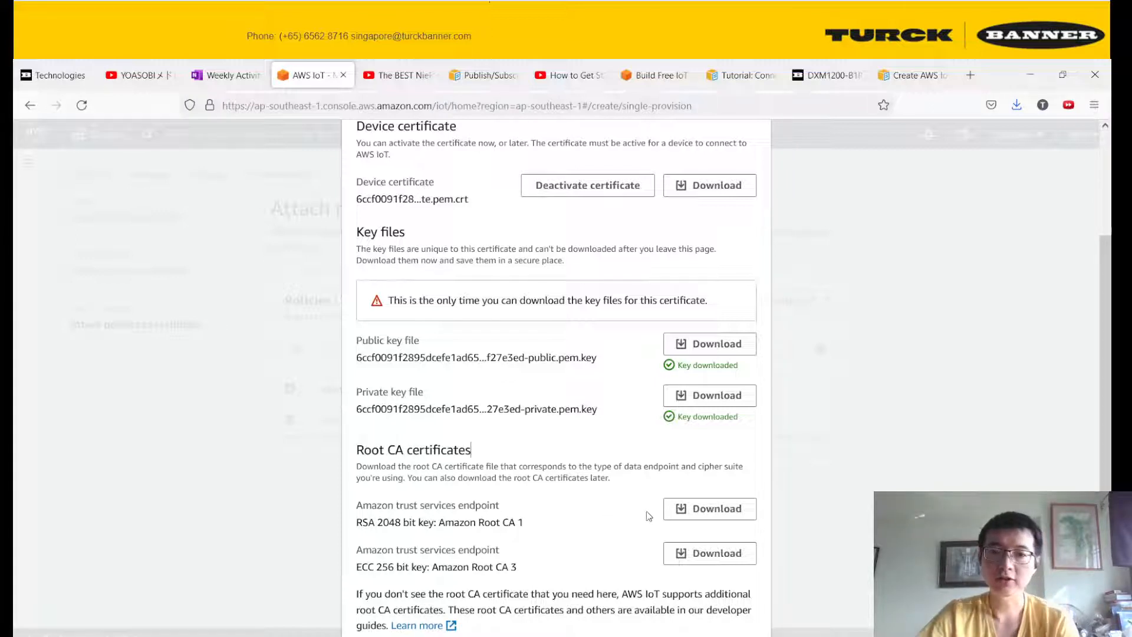
left_click(718, 511)
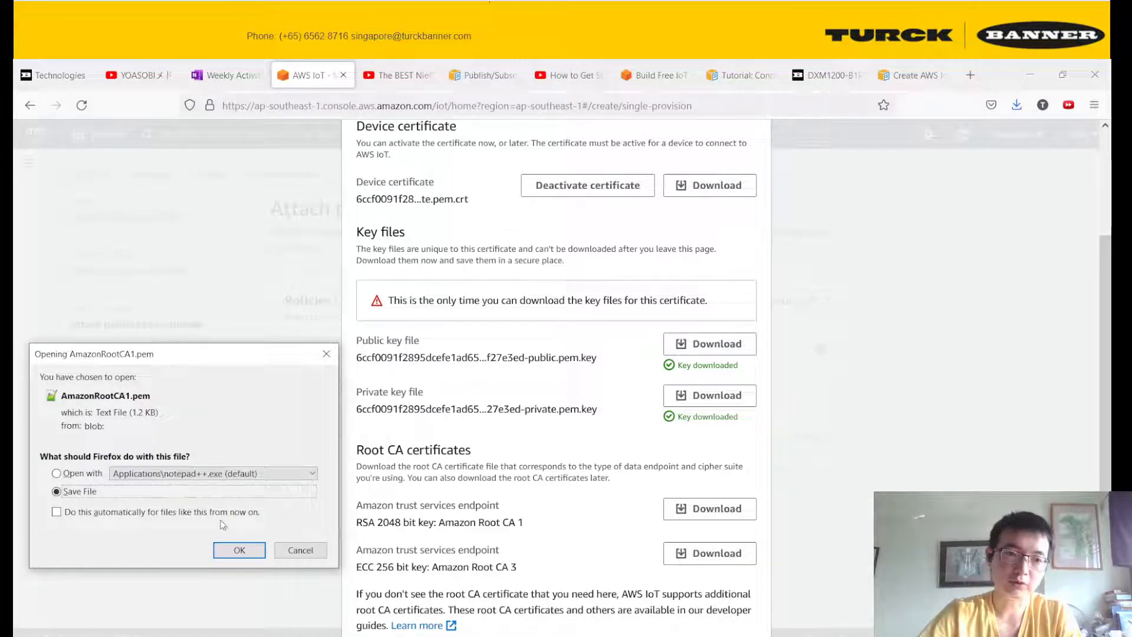
left_click(233, 550)
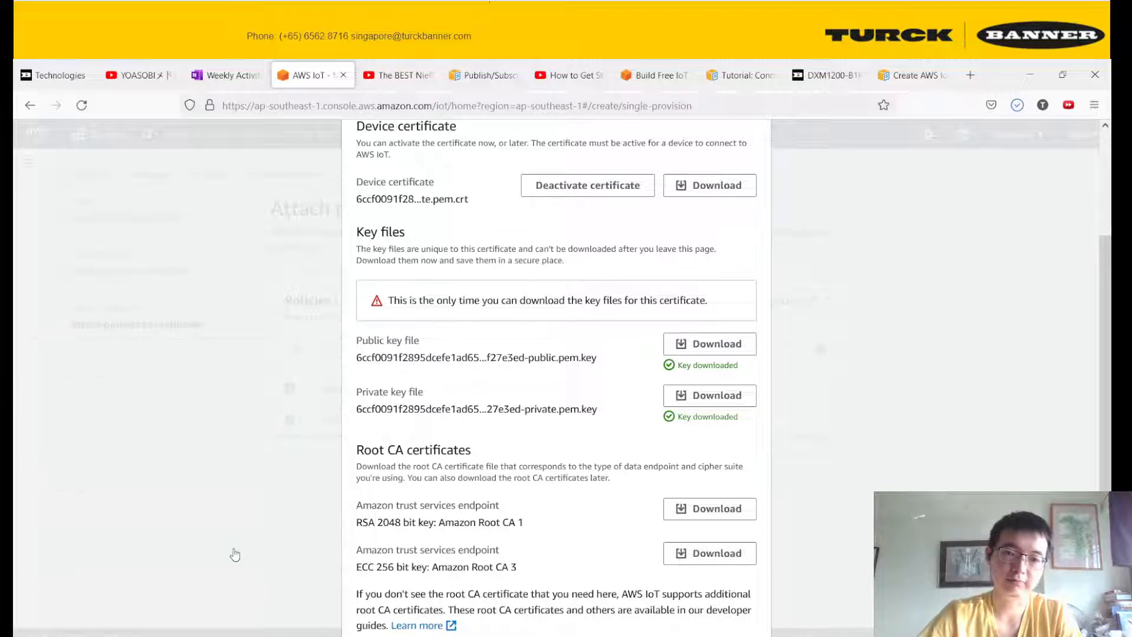
scroll(720, 307, "up", 2)
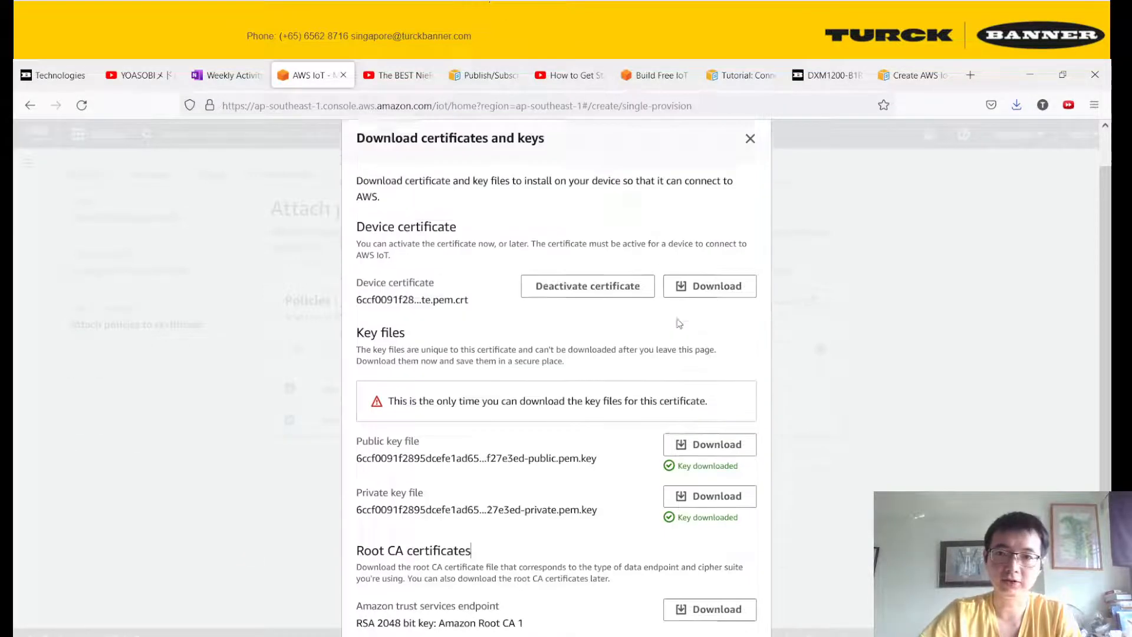
scroll(688, 340, "down", 2)
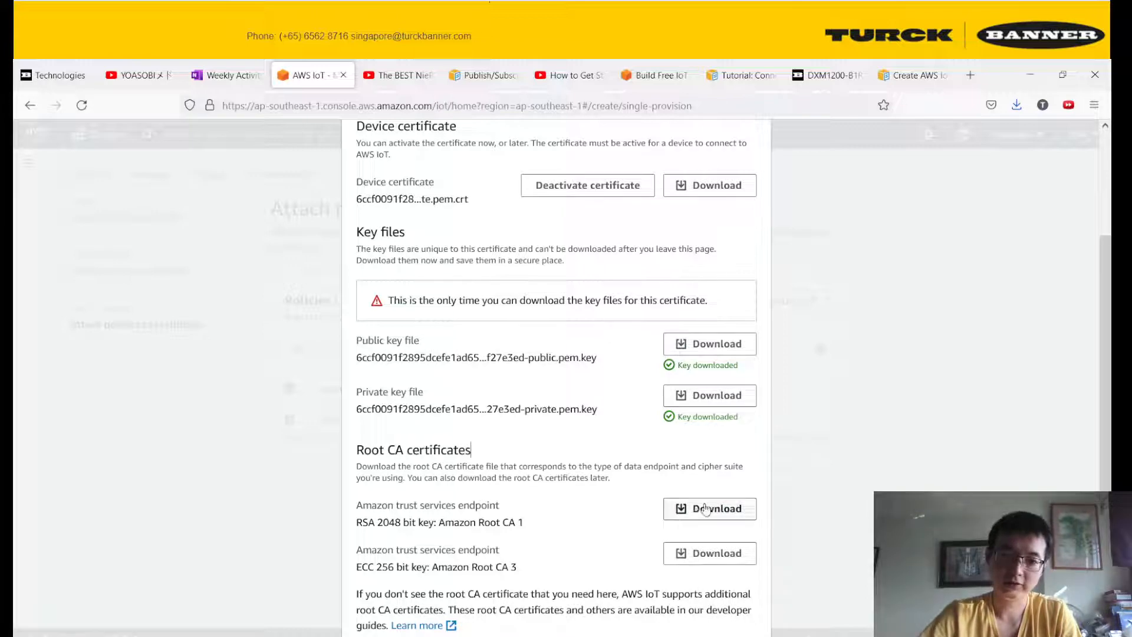
scroll(682, 560, "down", 3)
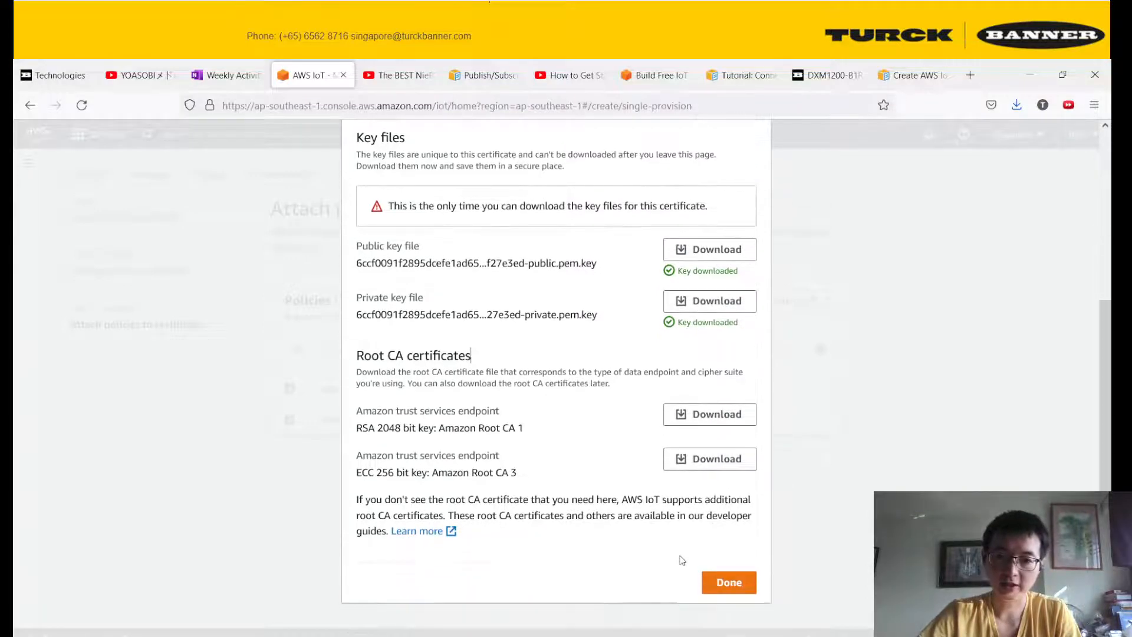
left_click(723, 587)
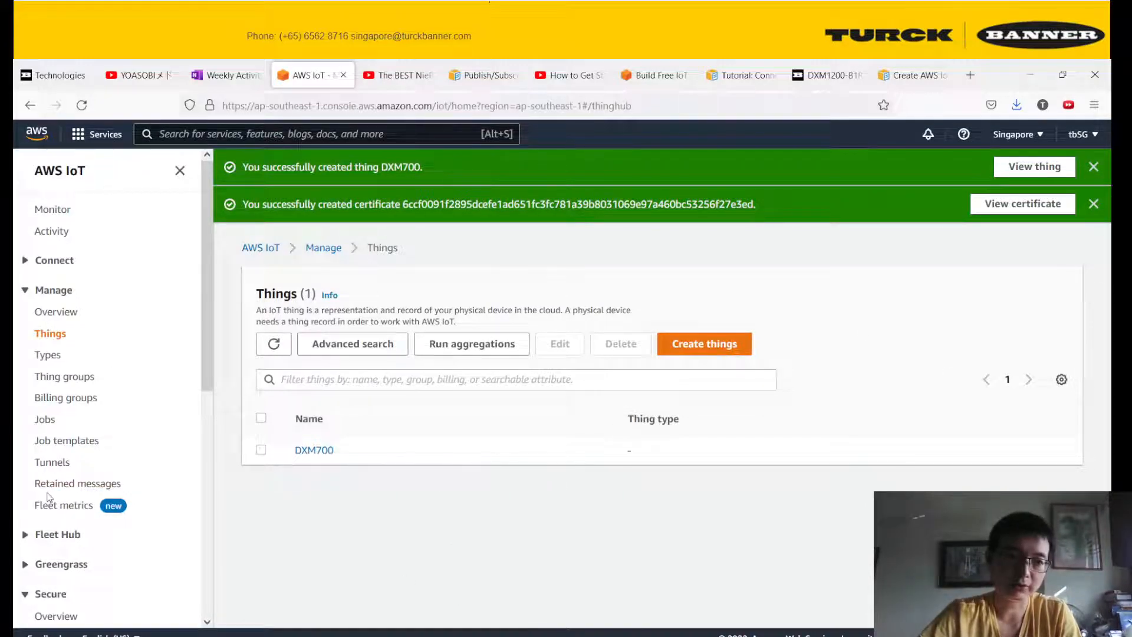
Open the AWS IoT settings and copy the device data endpoint.
scroll(47, 495, "down", 3)
scroll(46, 487, "down", 2)
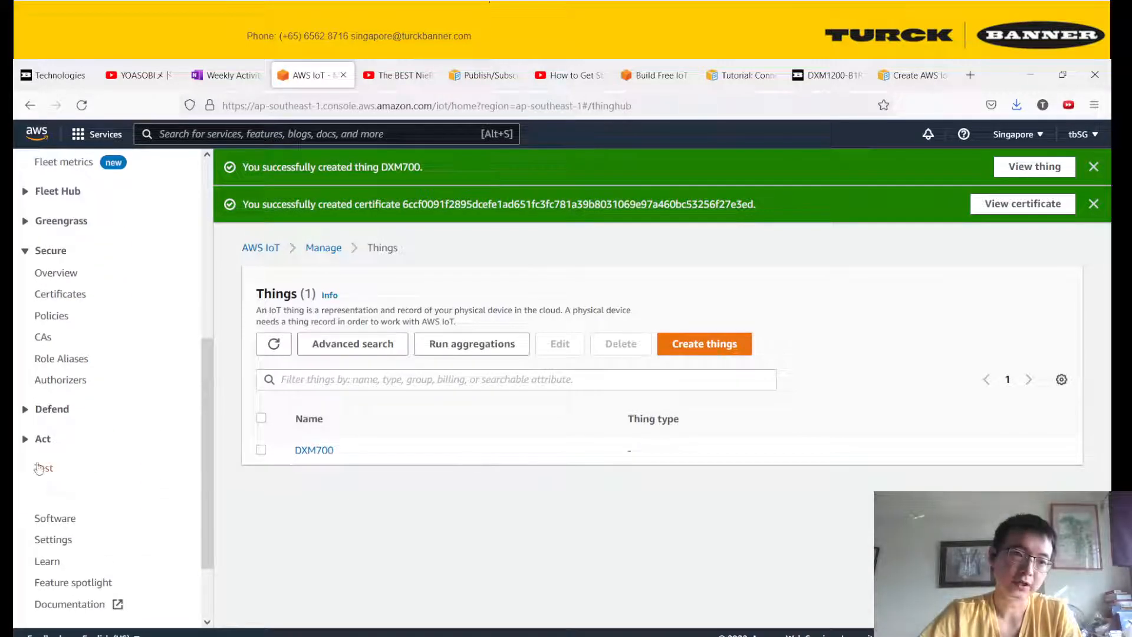
left_click(51, 539)
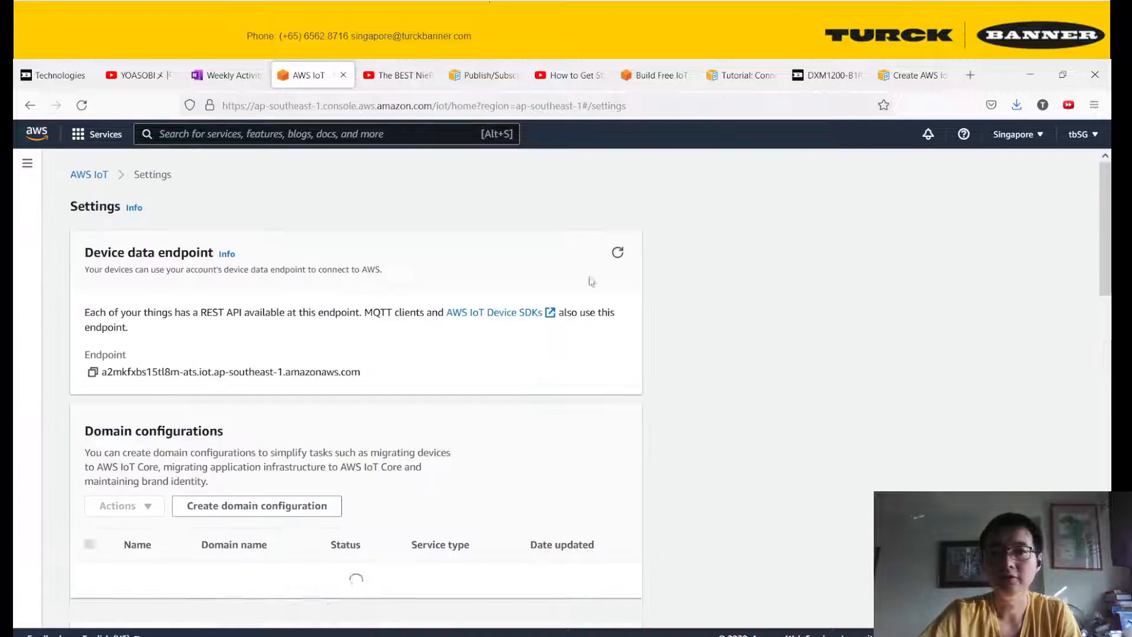
left_click(94, 372)
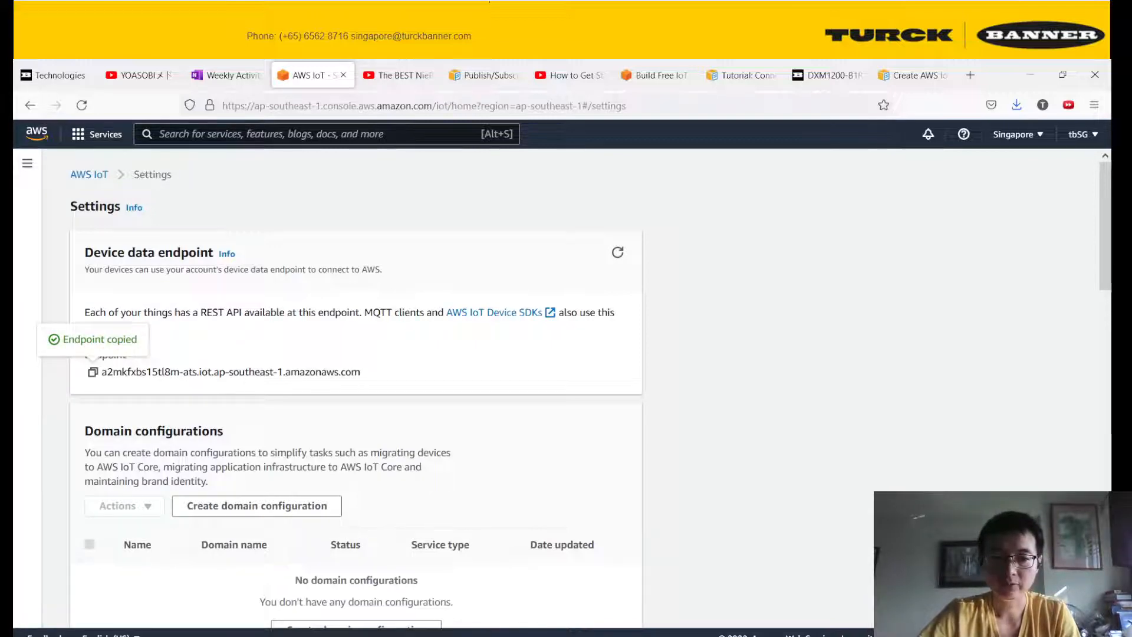
Switch to File Explorer and create a new file named mydeviceendpoint.txt in the Downloads folder.
left_click(349, 636)
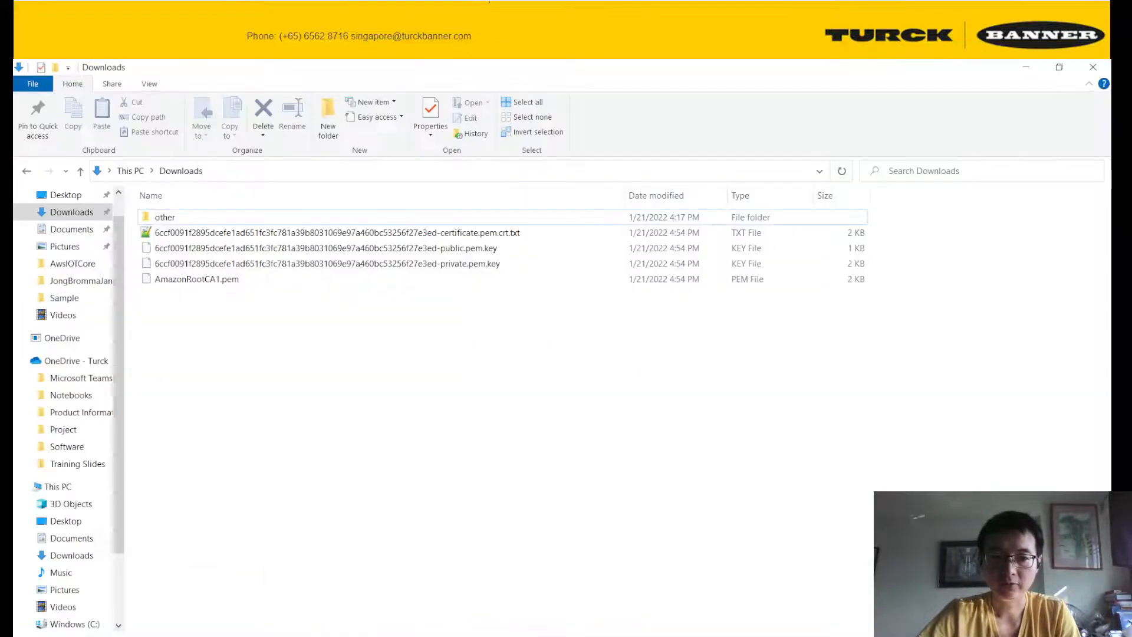
right_click(288, 314)
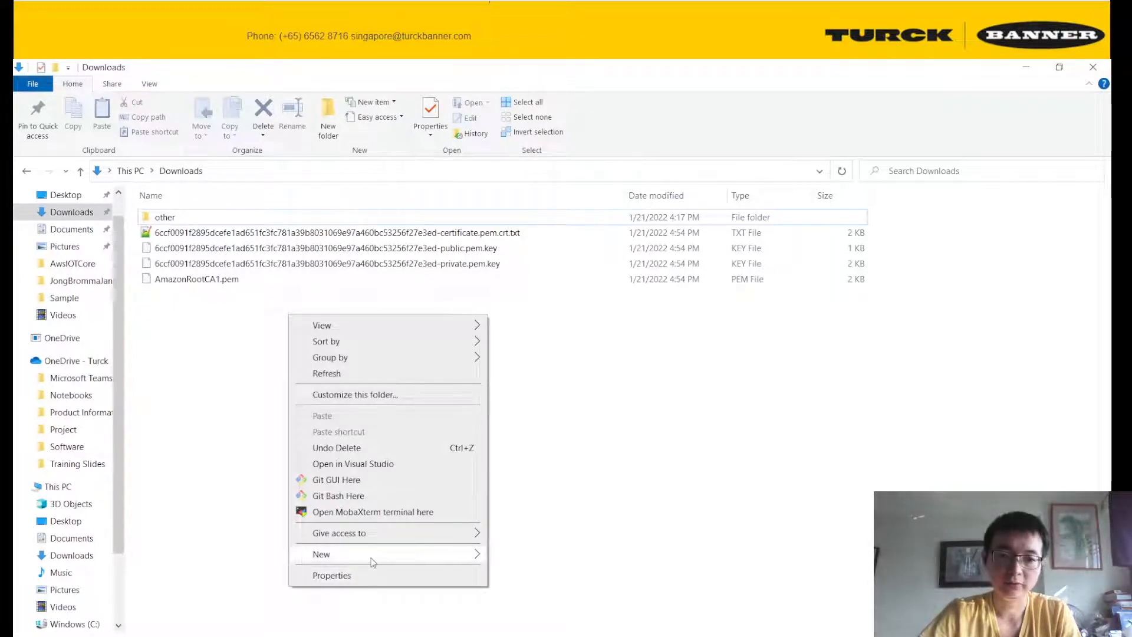
mouse_move(371, 554)
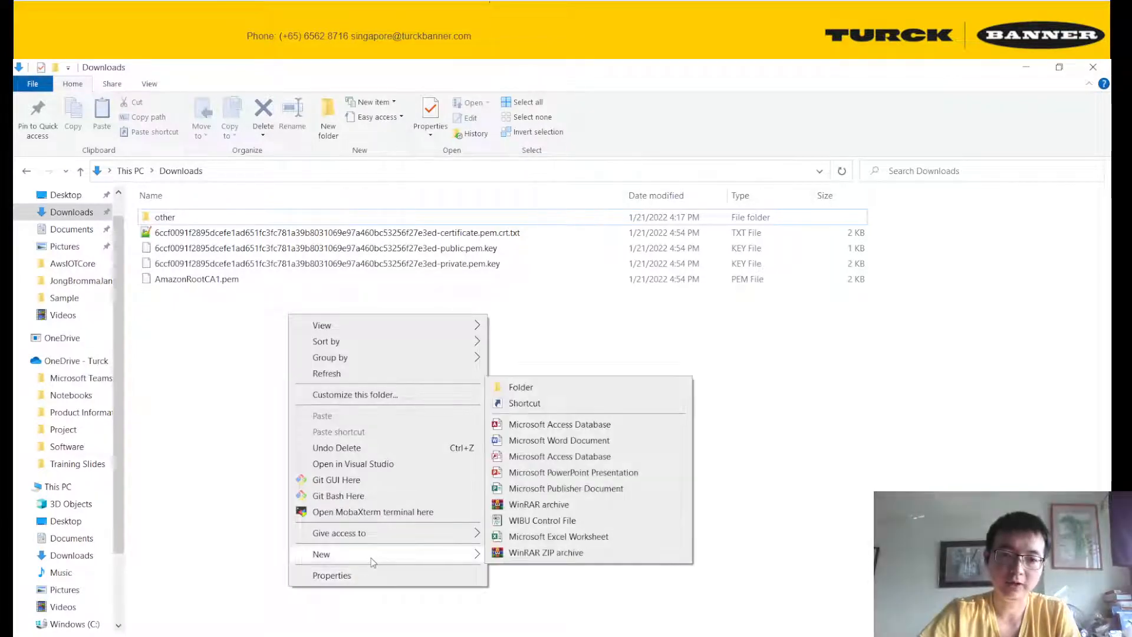
left_click(582, 440)
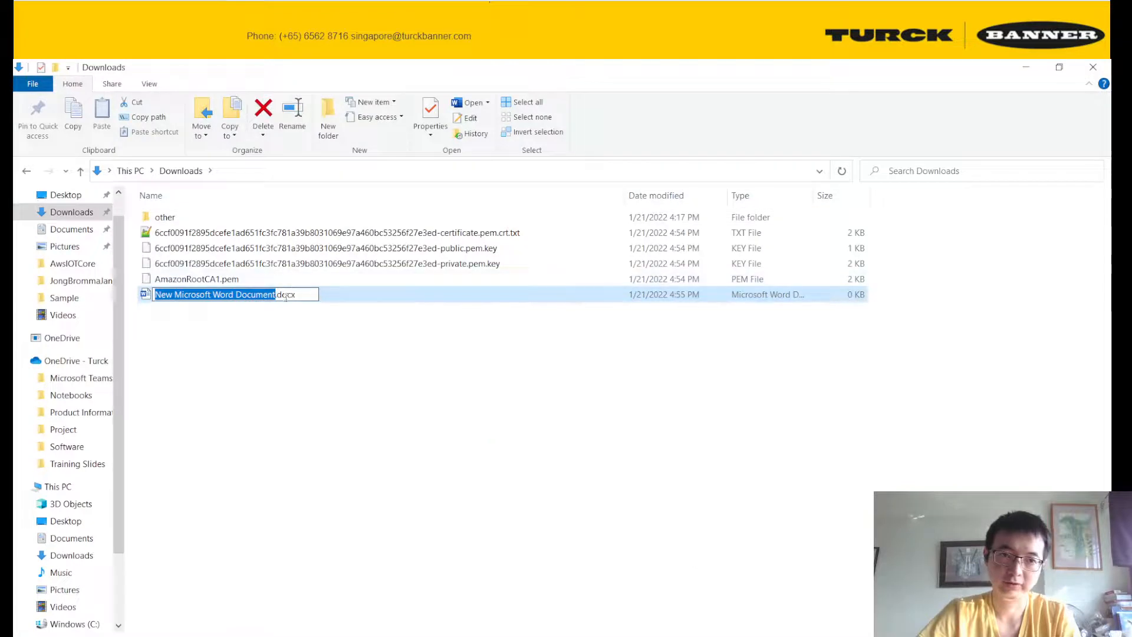
type("myd")
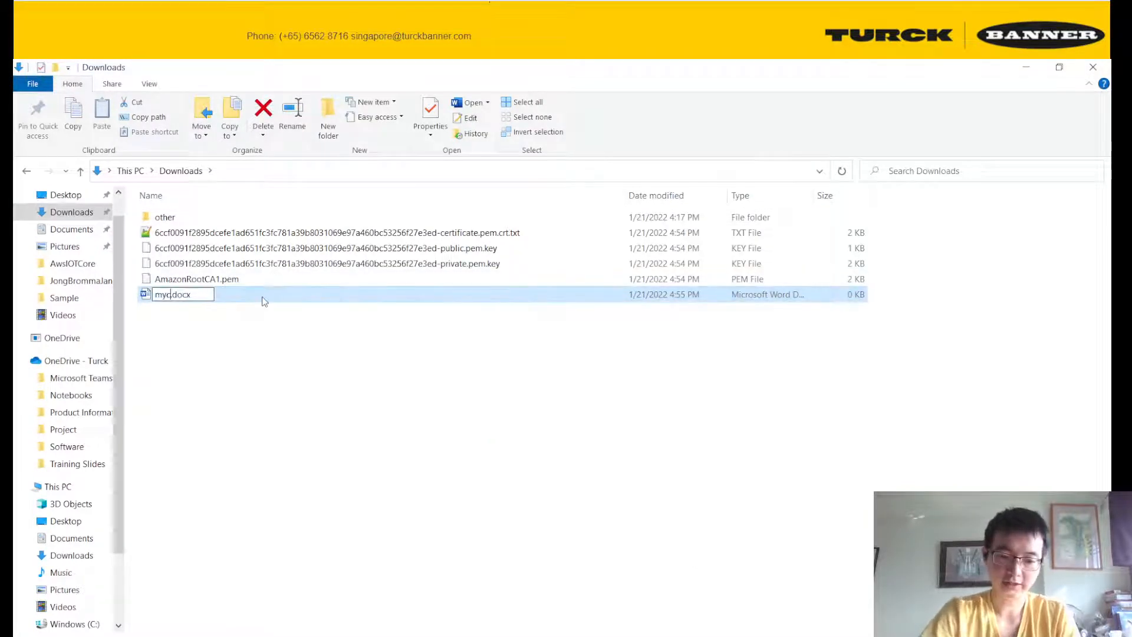
type("eviceen")
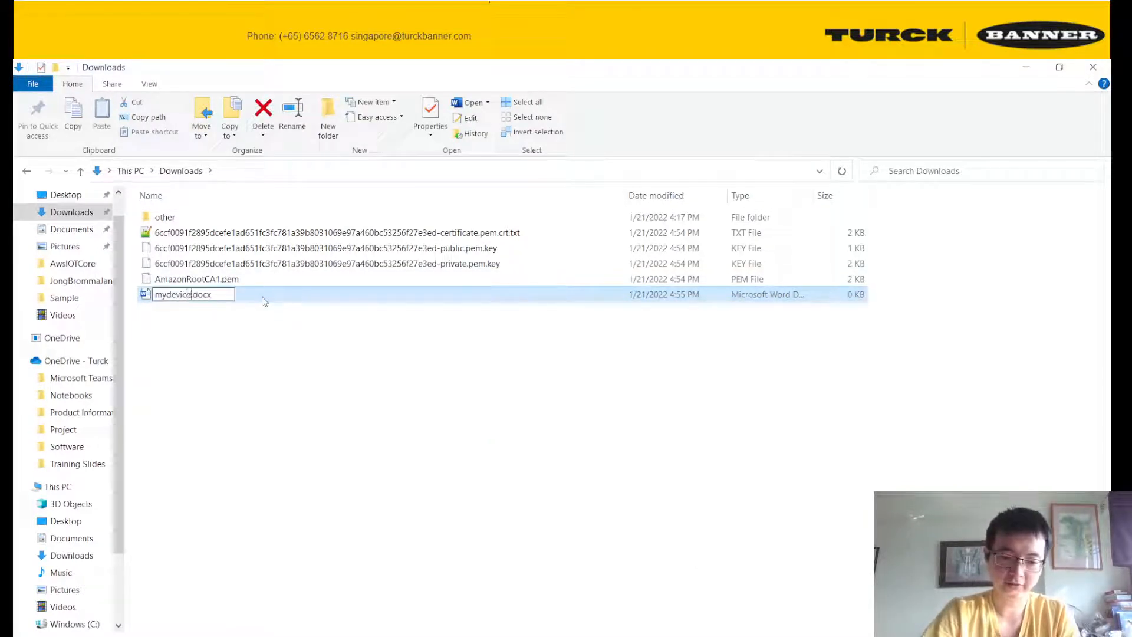
type("dpoint")
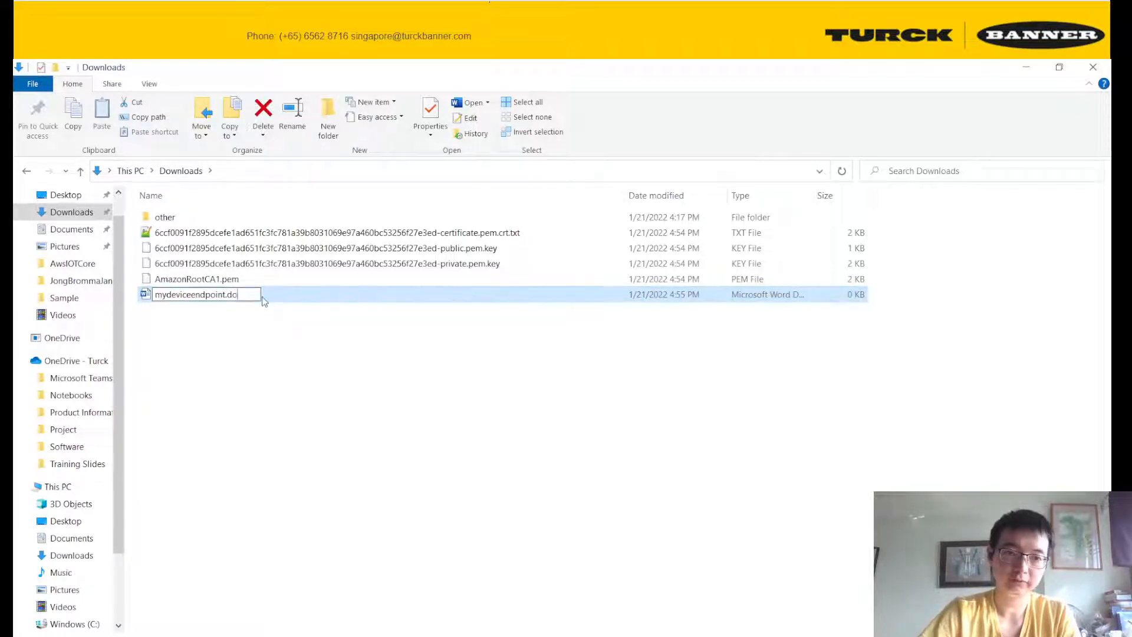
key("BackSpace")
key("BackSpace")
key("BackSpace")
key("BackSpace")
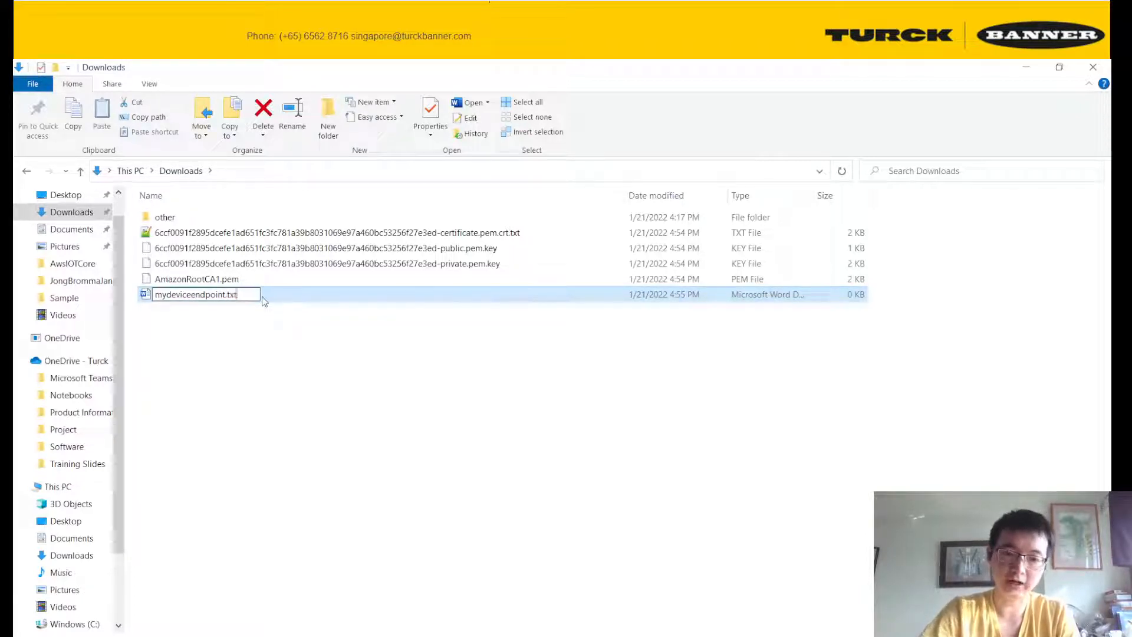
key("Return")
left_click(626, 368)
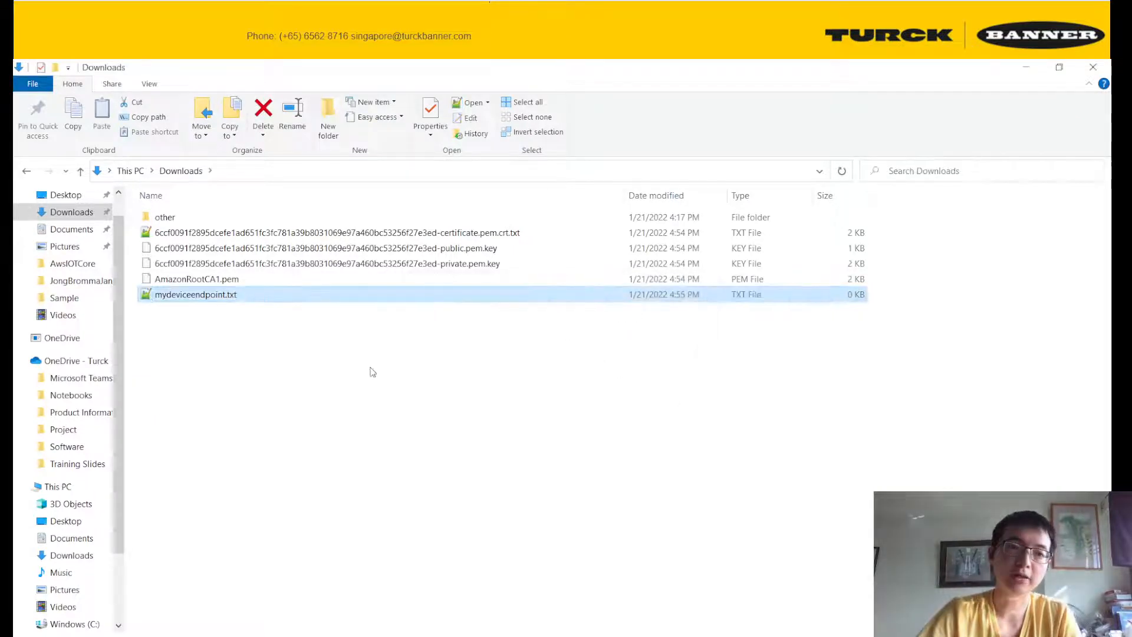
Paste the copied device data endpoint into mydeviceendpoint.txt, save the file and close the text editor.
double_click(199, 295)
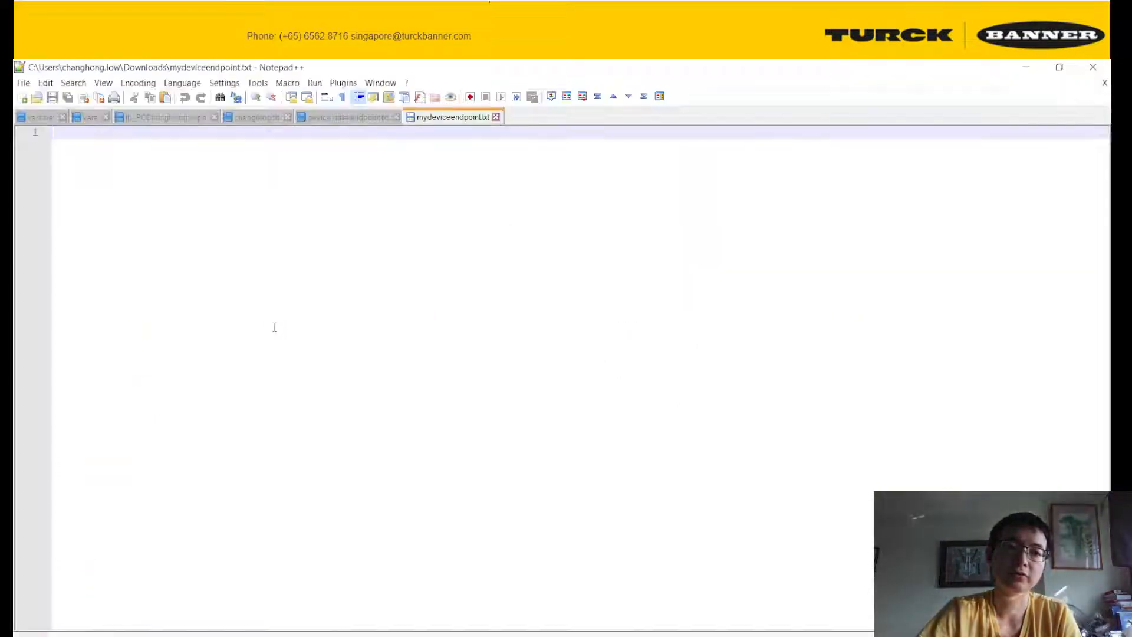
key("ctrl+v")
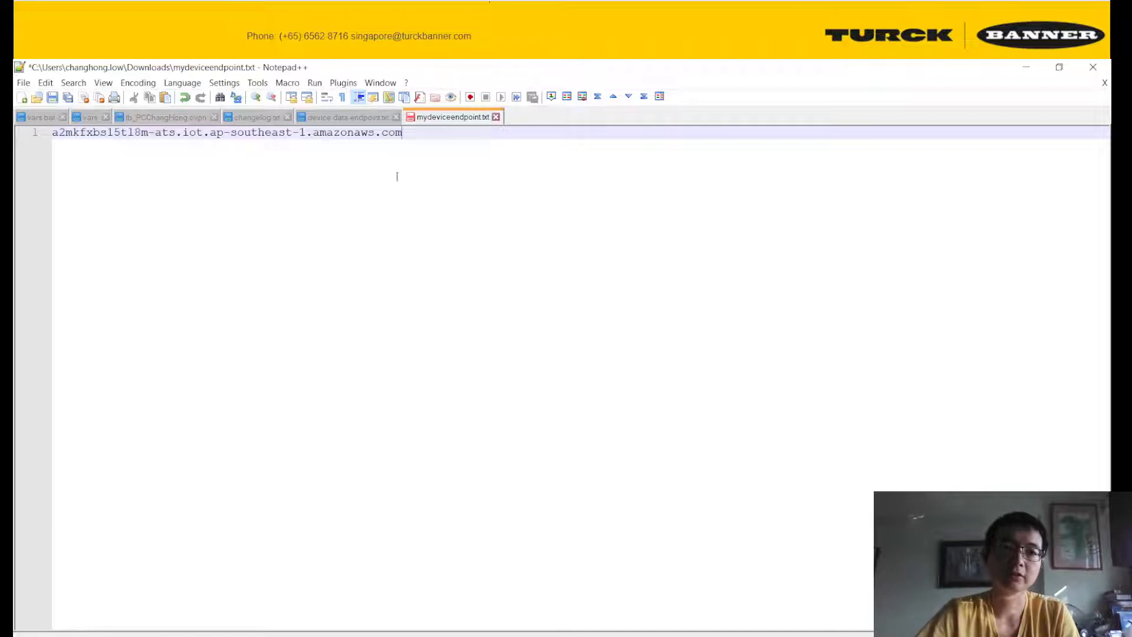
key("ctrl+s")
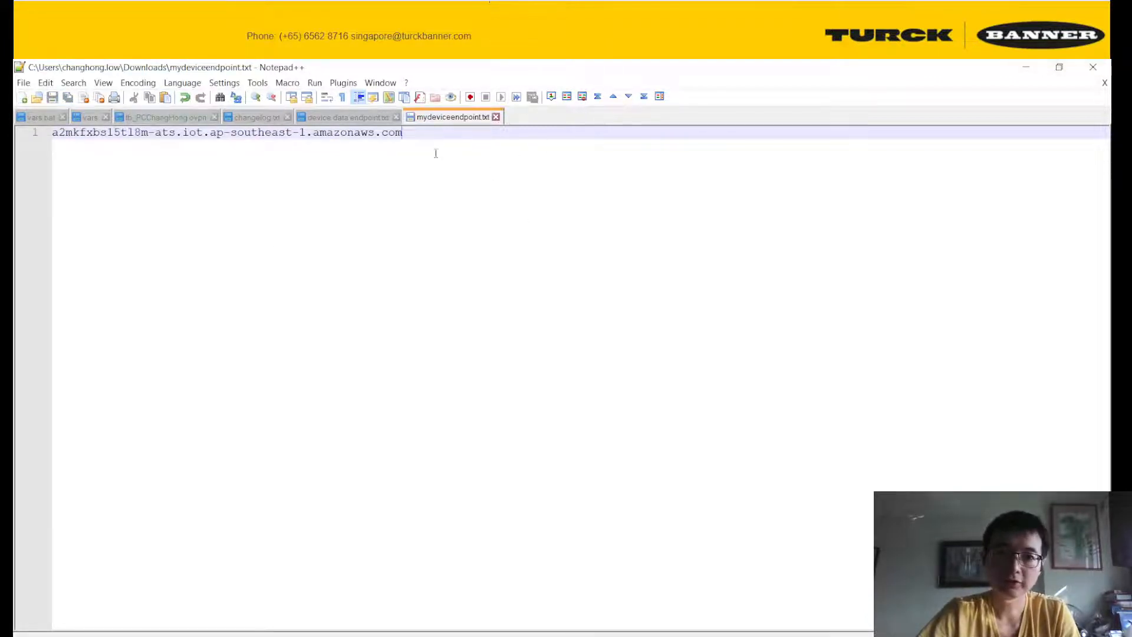
left_click_drag(429, 137, 749, 191)
left_click(678, 219)
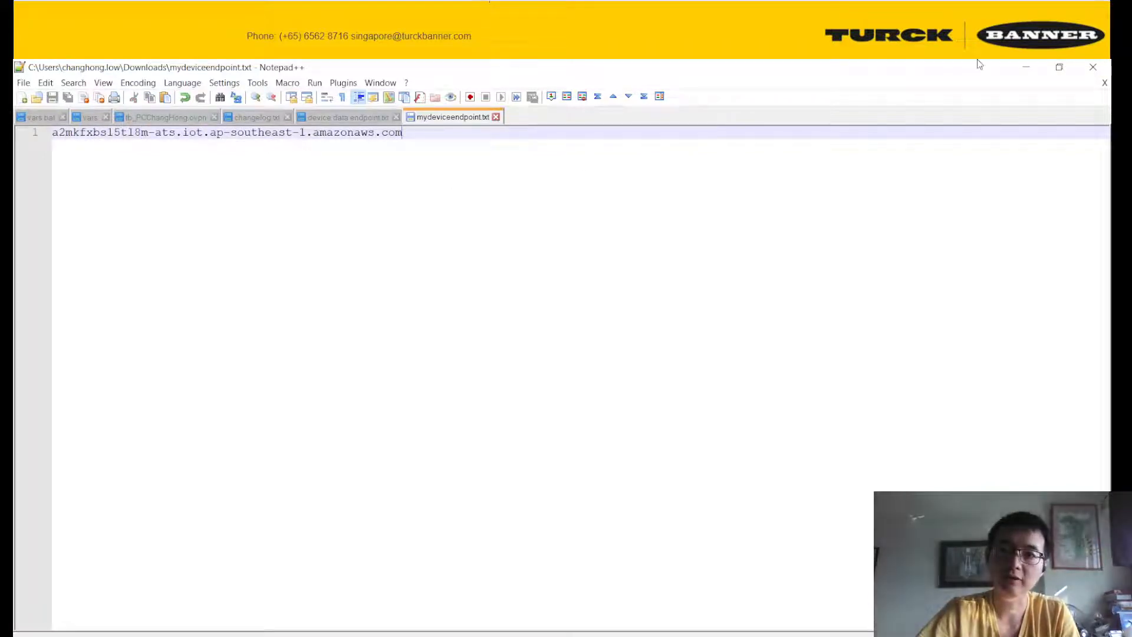
left_click(1092, 68)
left_click(235, 232)
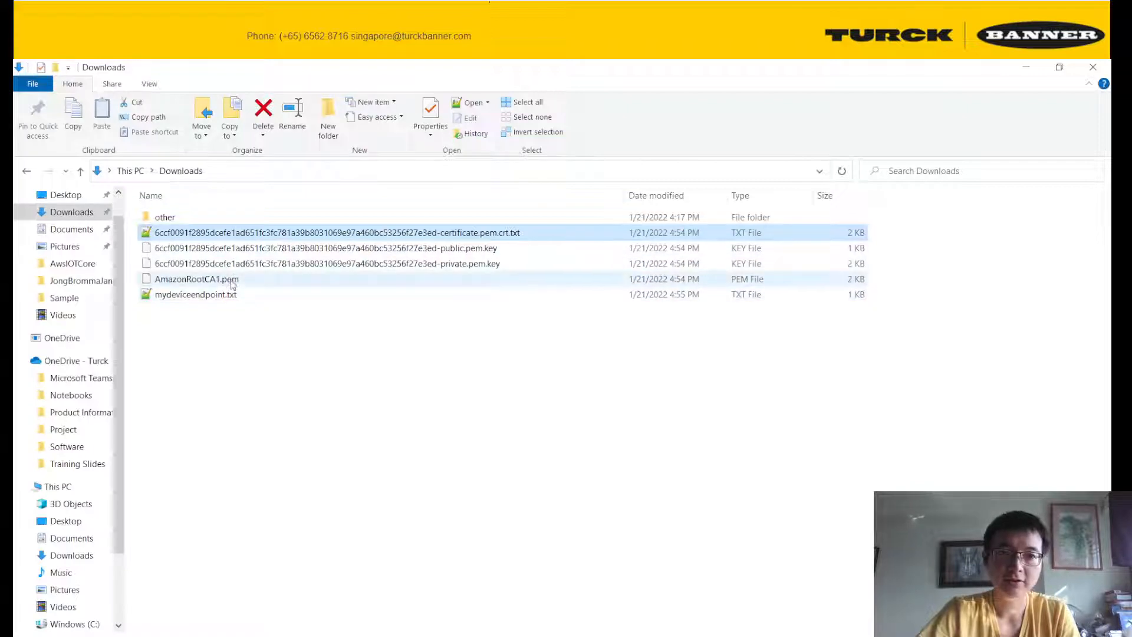
left_click(251, 267)
left_click(248, 282)
left_click(265, 336)
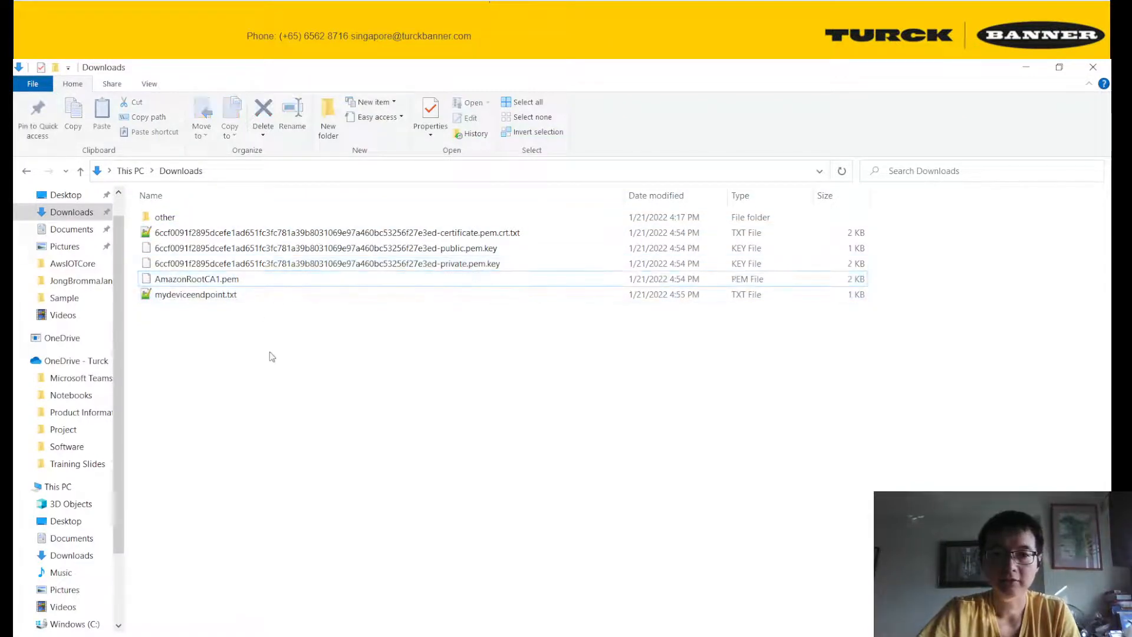
Switch to DXM Configuration Software and connect to the DXM700 over TCP/IP at 10.245.26.136.
key("alt+Tab")
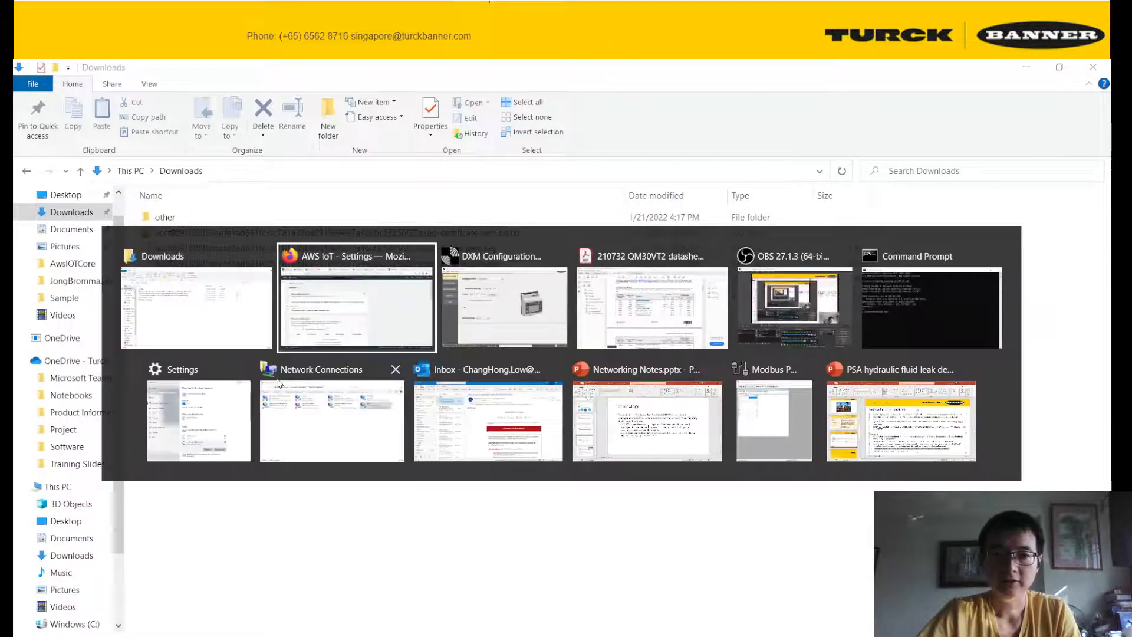
left_click(493, 306)
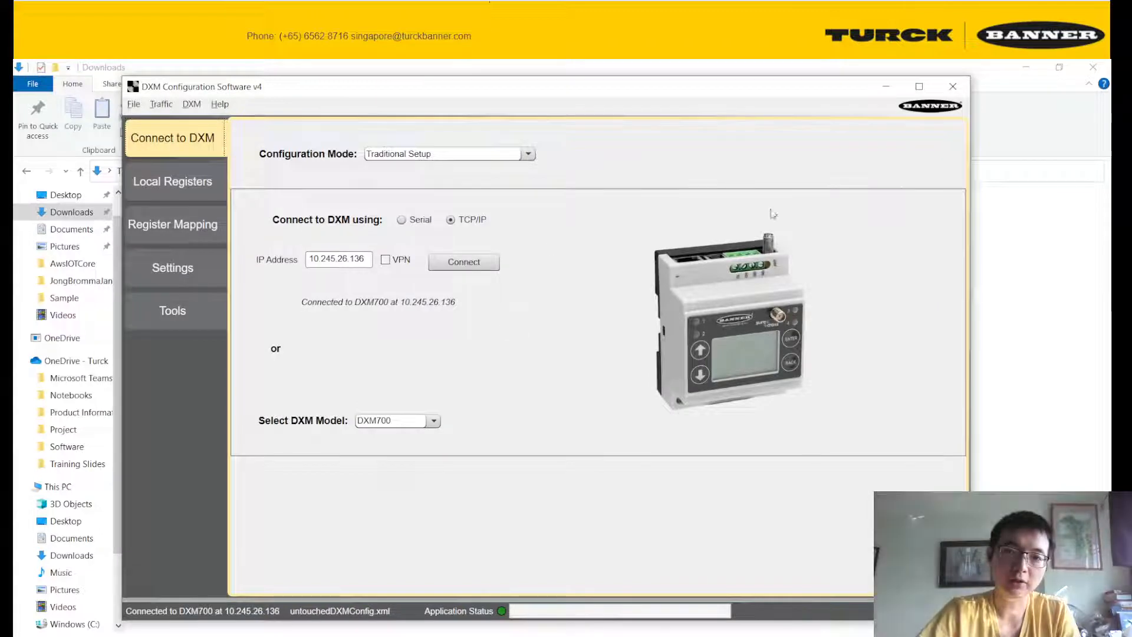
left_click(457, 262)
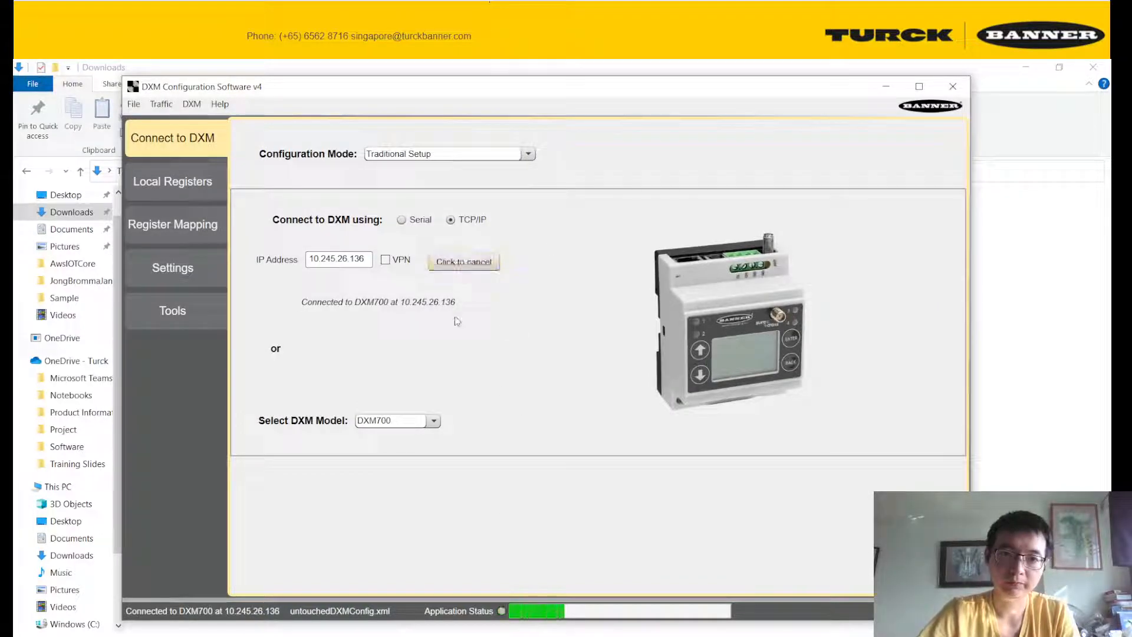
Read four local registers of the controller starting at register 1, repeating the read while the vibration sensor is shaken.
left_click(175, 183)
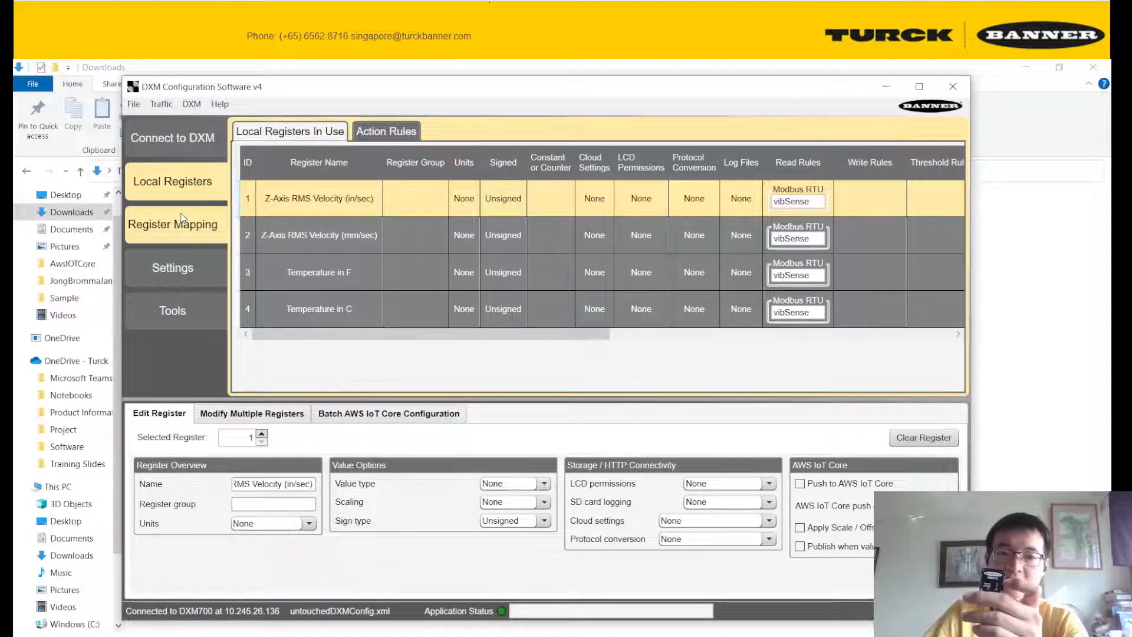
left_click(190, 275)
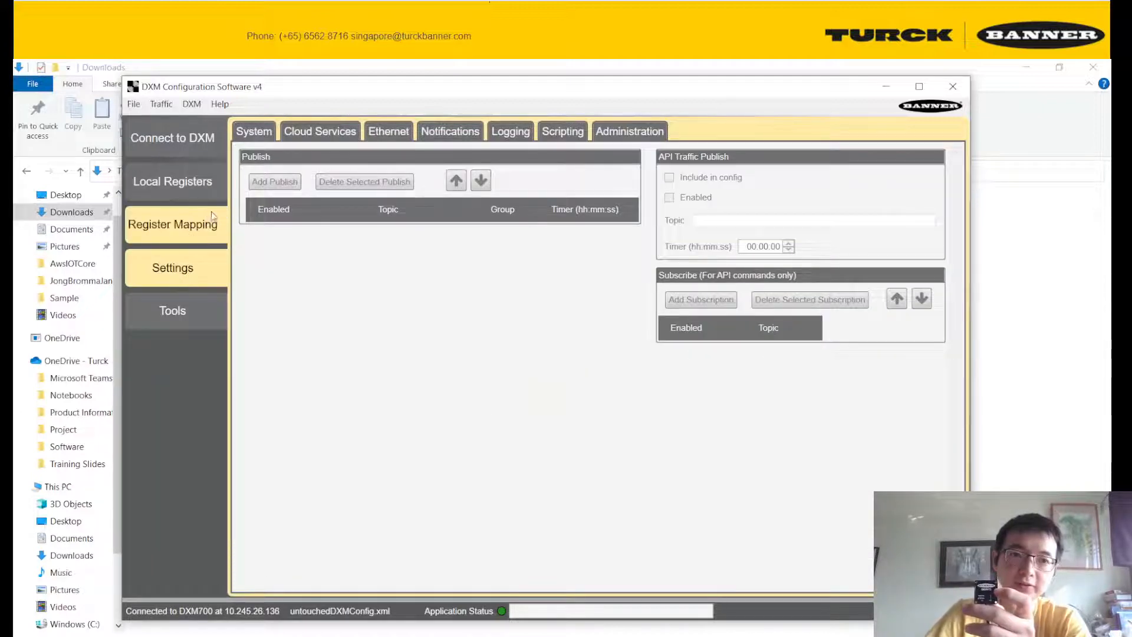
left_click(173, 181)
left_click(168, 274)
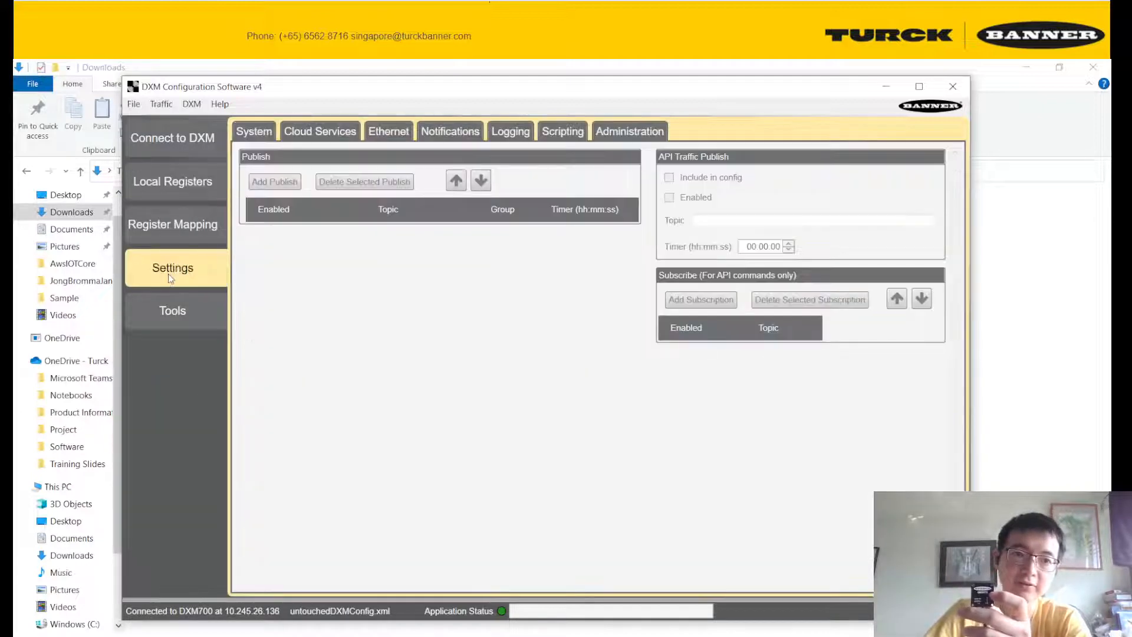
left_click(171, 309)
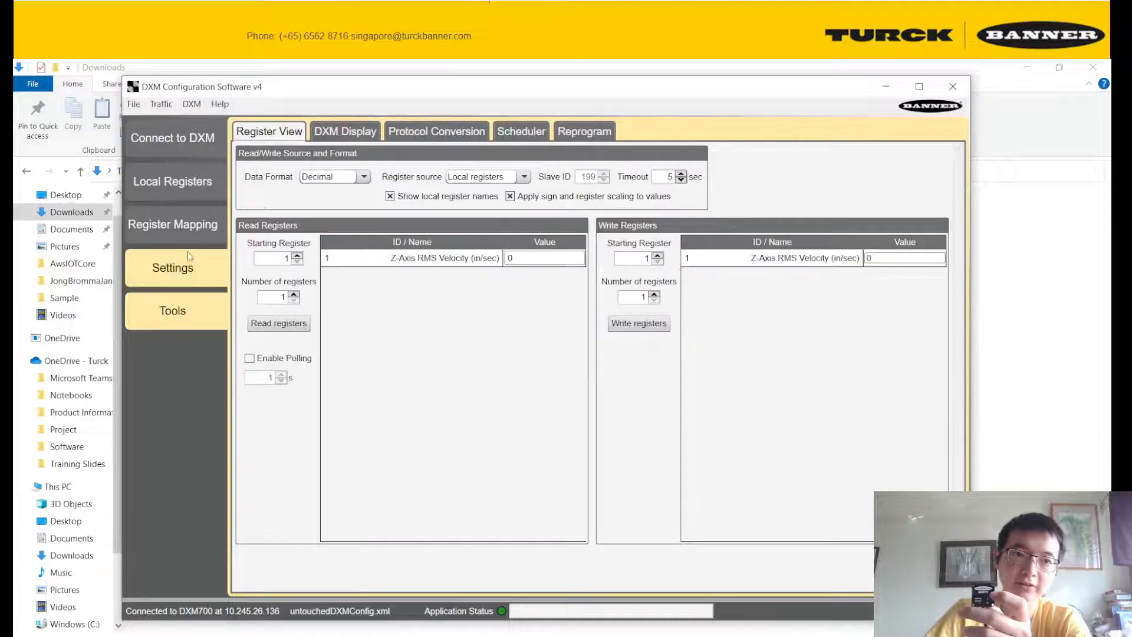
left_click(294, 294)
left_click(294, 294)
left_click(294, 294)
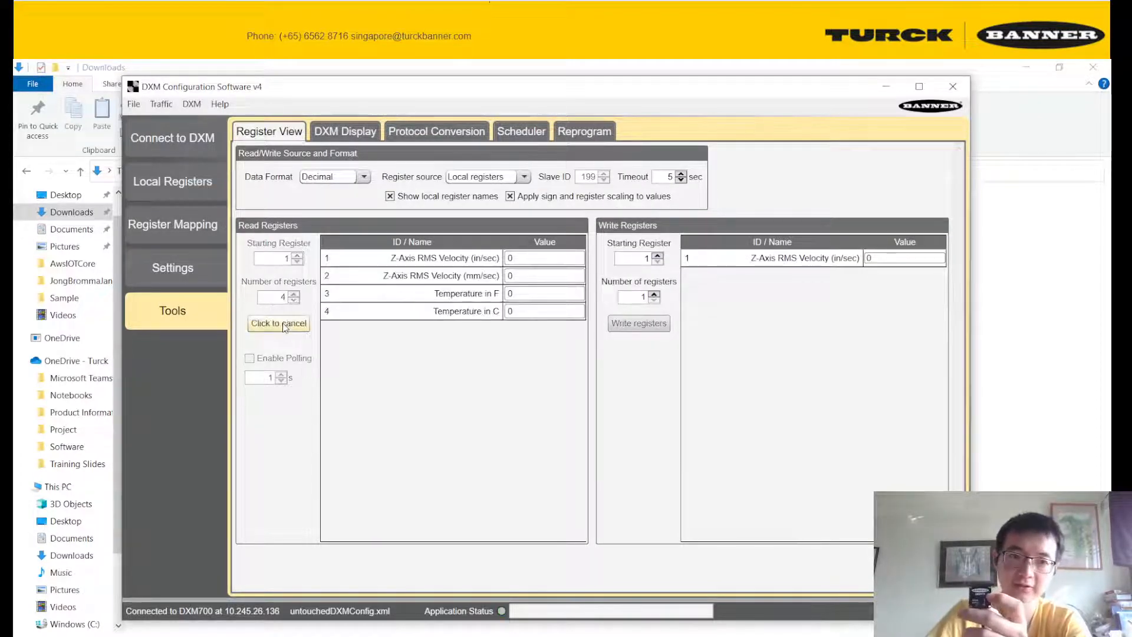
left_click(284, 324)
left_click(284, 325)
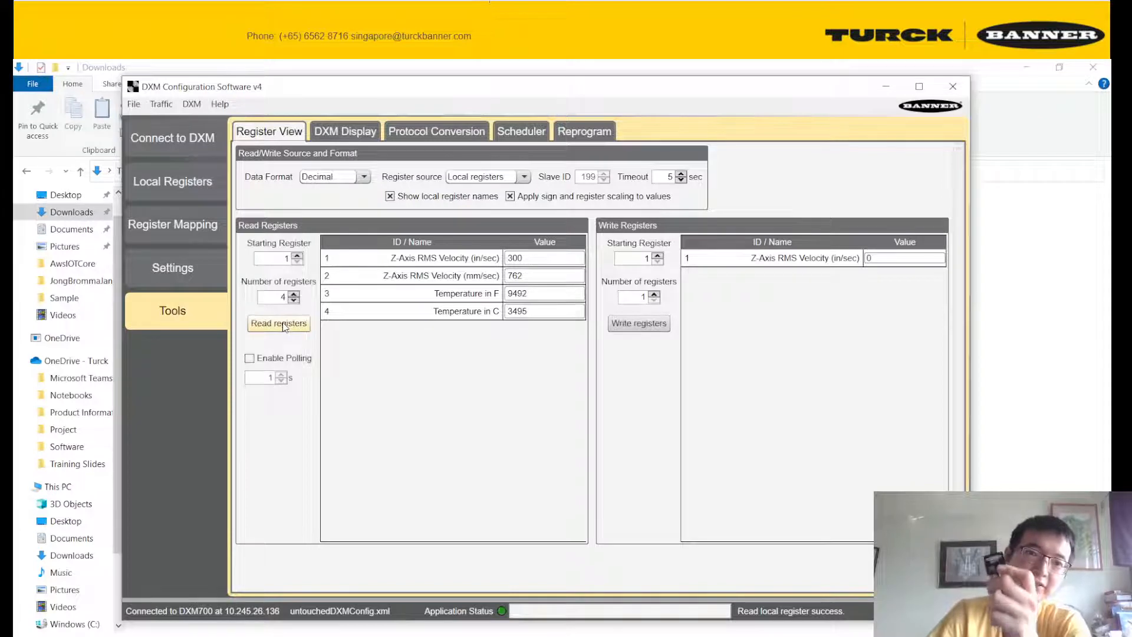
left_click(281, 328)
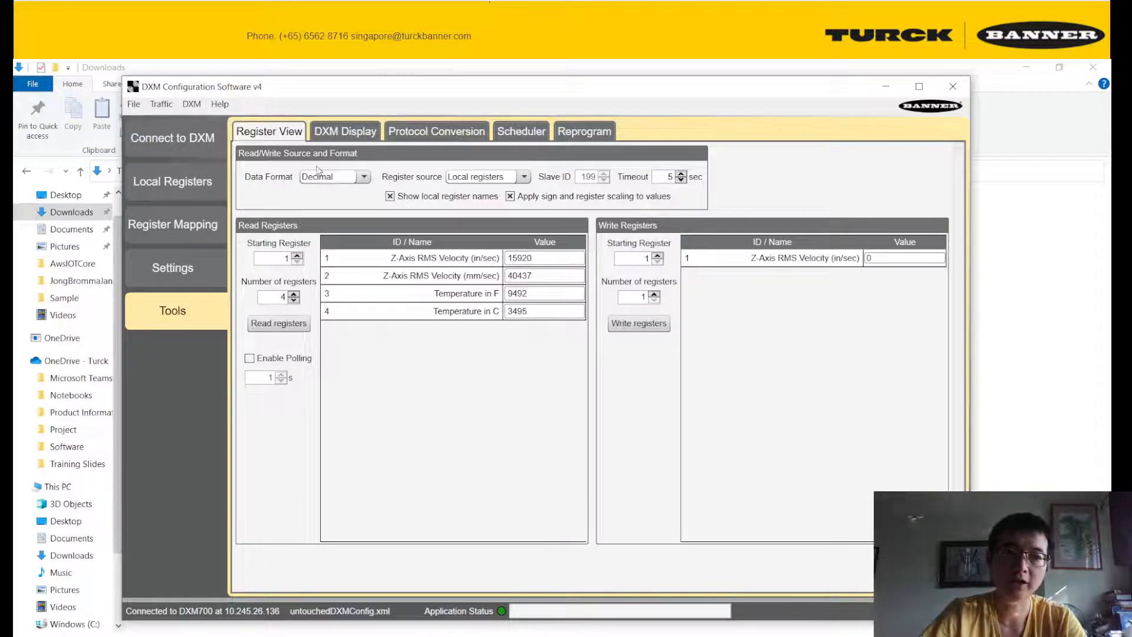
Enable Push to AWS IoT Core and the value-based publishing option for the Z-Axis RMS Velocity (mm/sec) and Temperature in C registers.
left_click(173, 184)
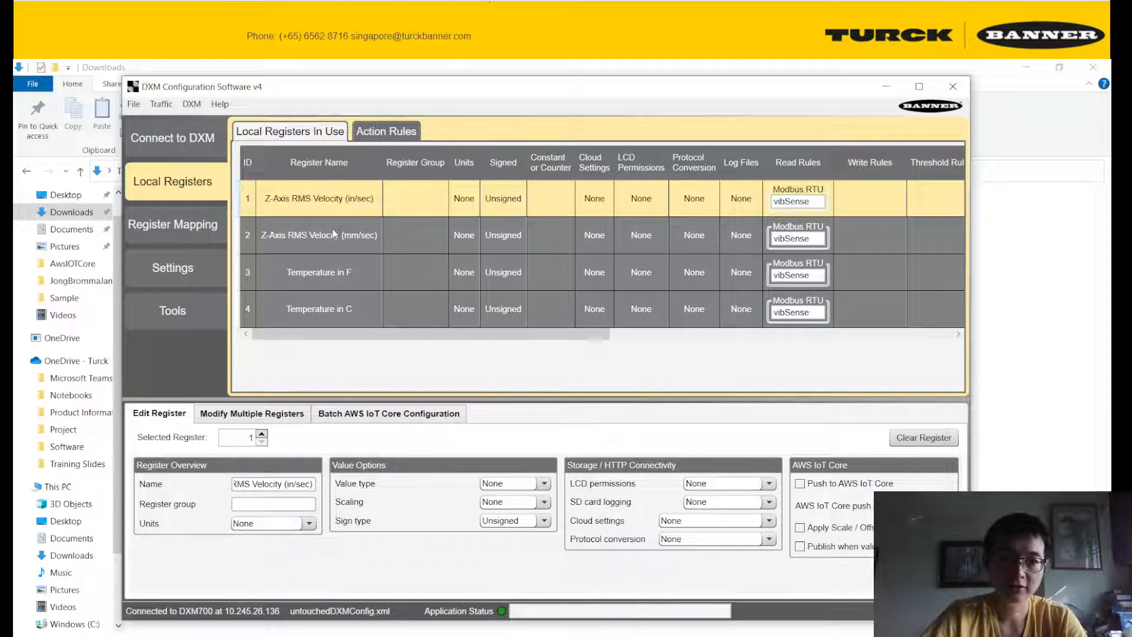
left_click(334, 235)
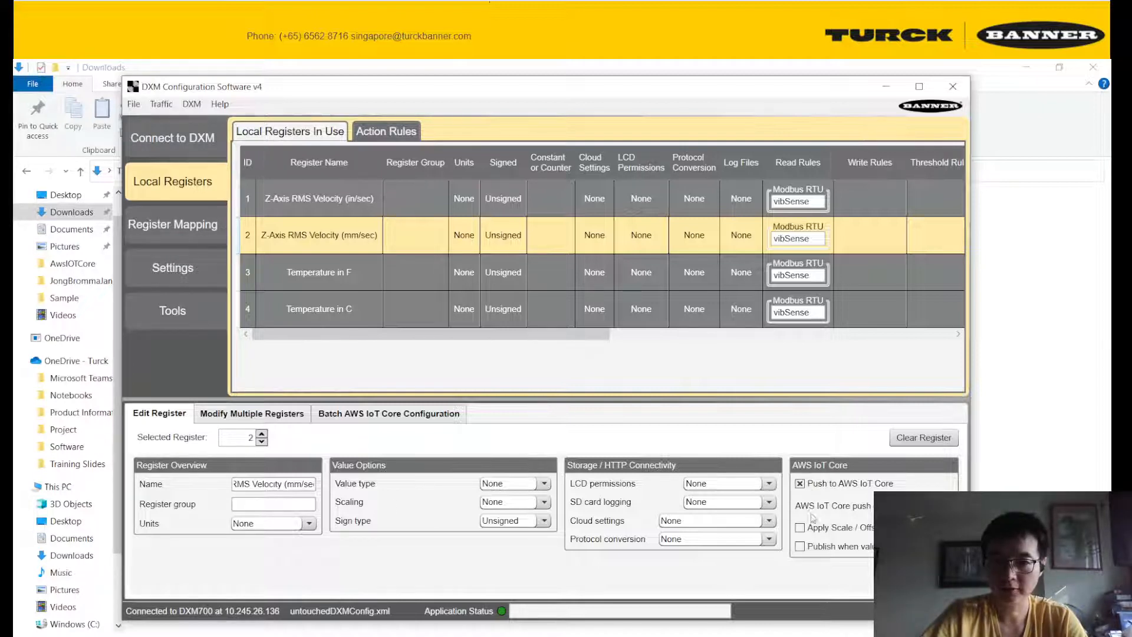
left_click(824, 549)
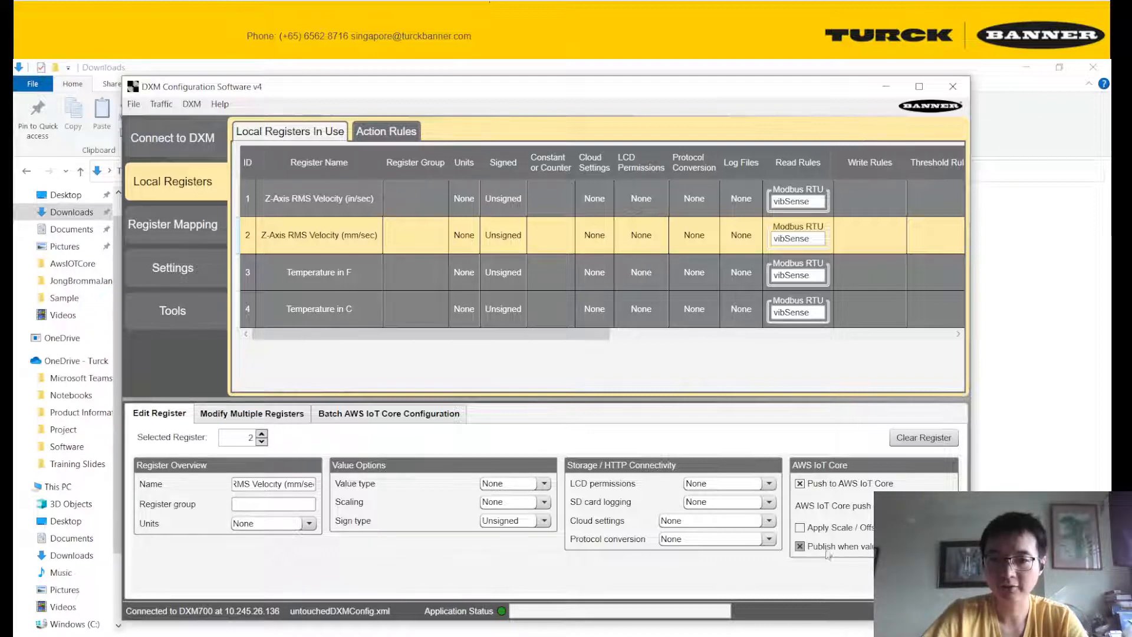
left_click(348, 308)
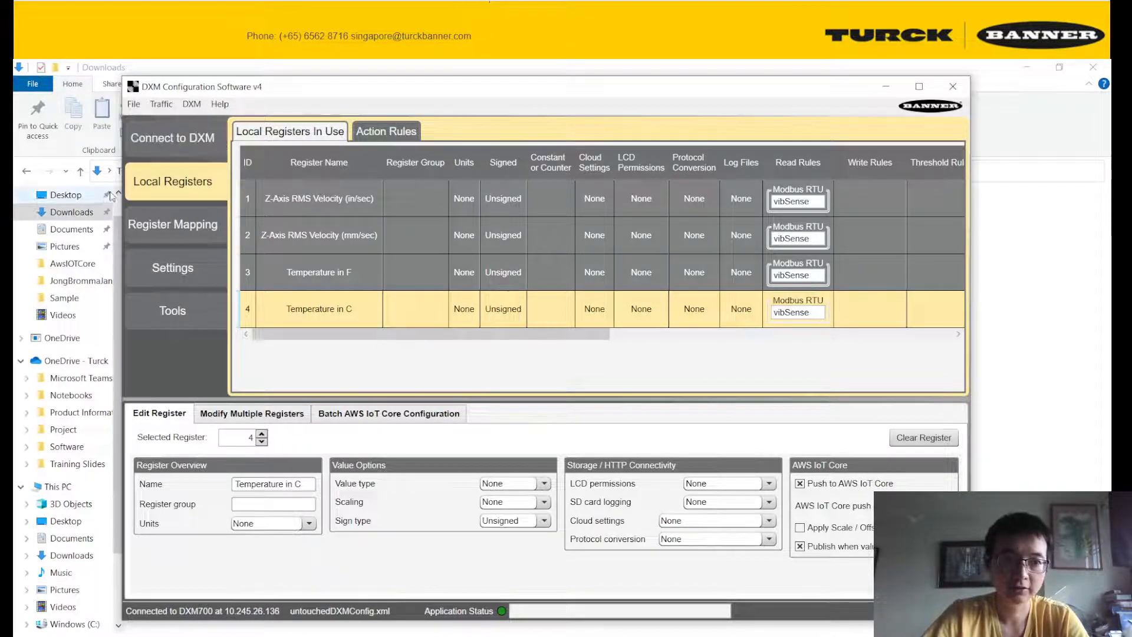
Open the cloud services settings and set the push method to AWS IoT Core.
left_click(177, 270)
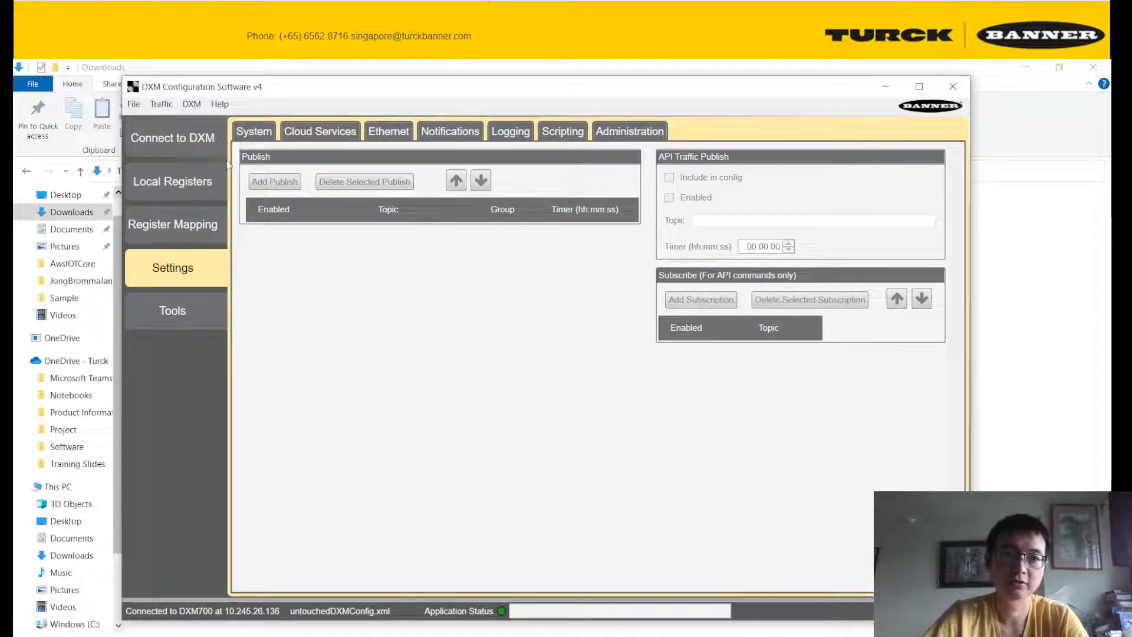
left_click(298, 135)
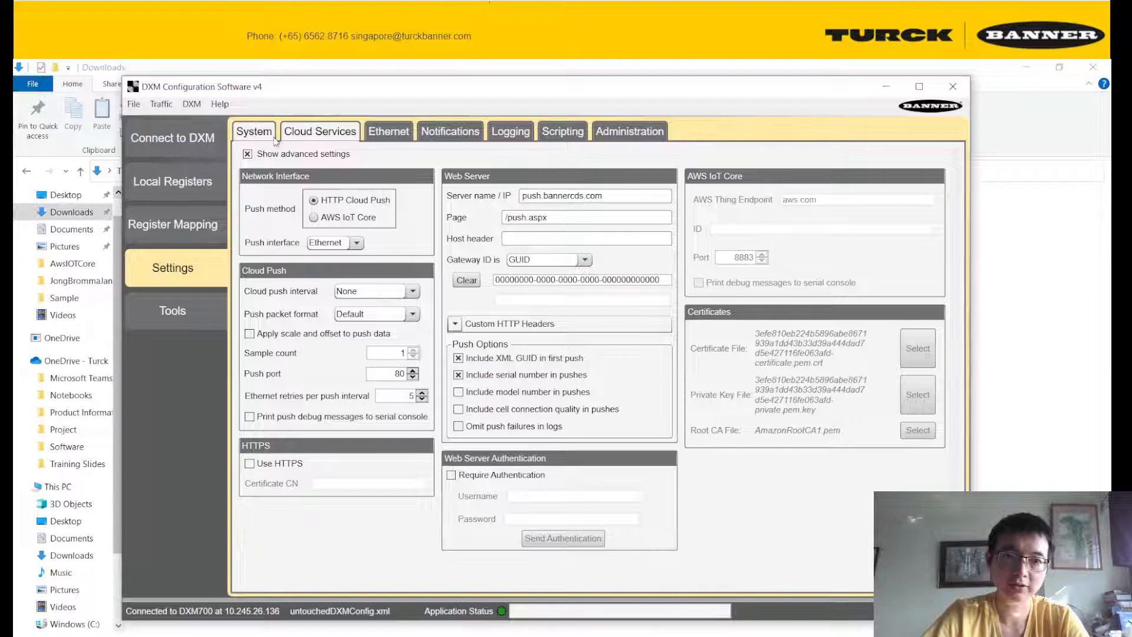
left_click(314, 218)
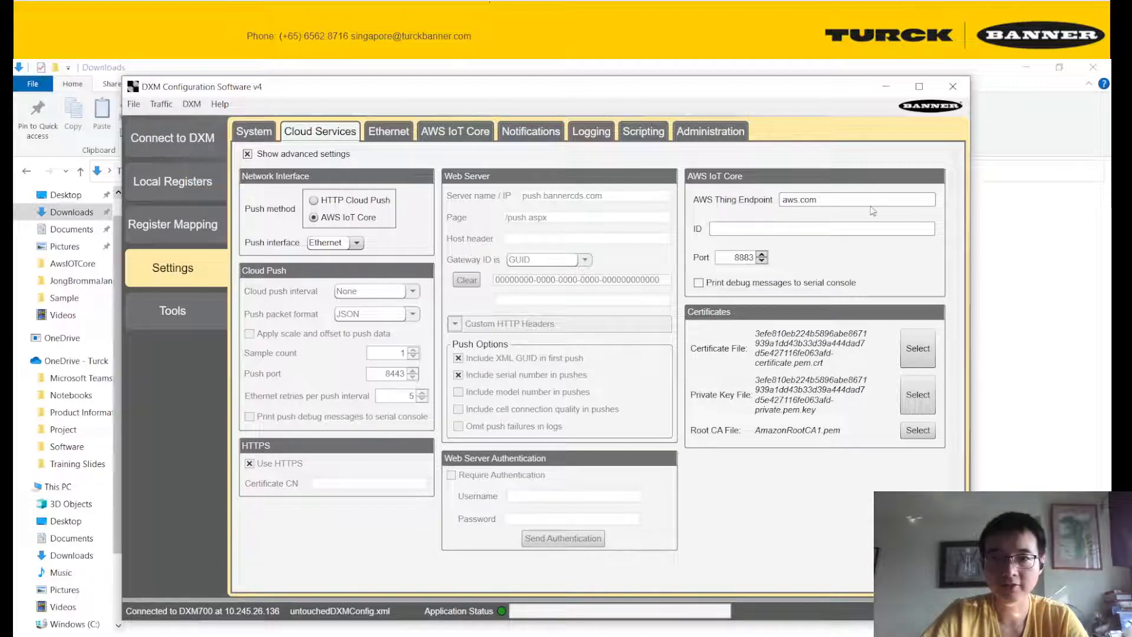
Switch to File Explorer, open mydeviceendpoint.txt from Downloads, copy the endpoint address and close the text editor.
left_click(1014, 310)
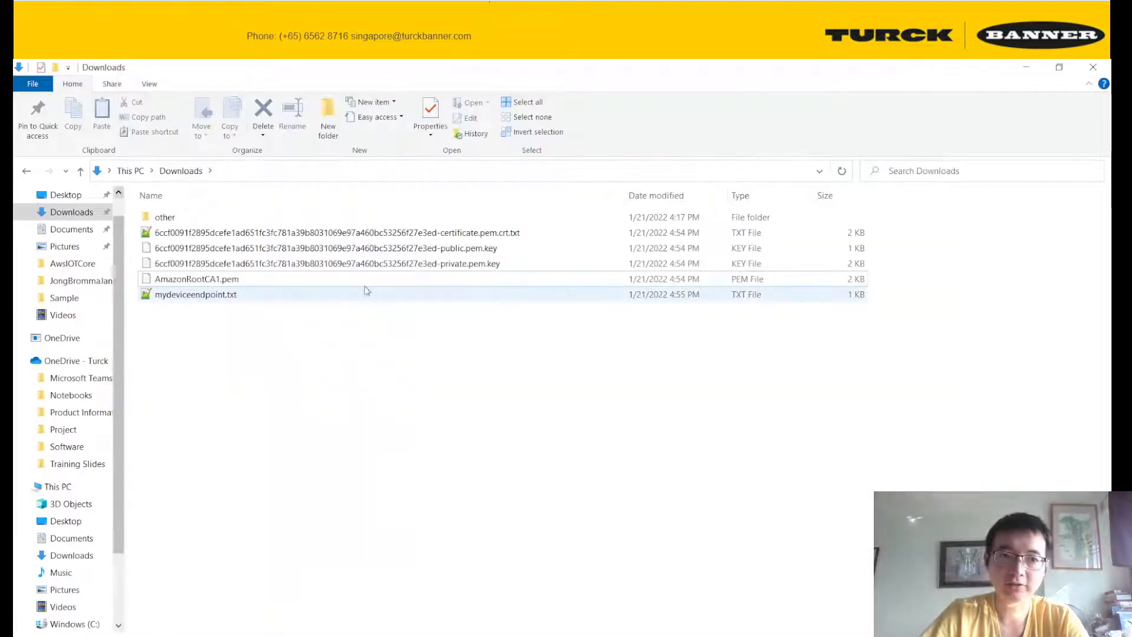
left_click(205, 298)
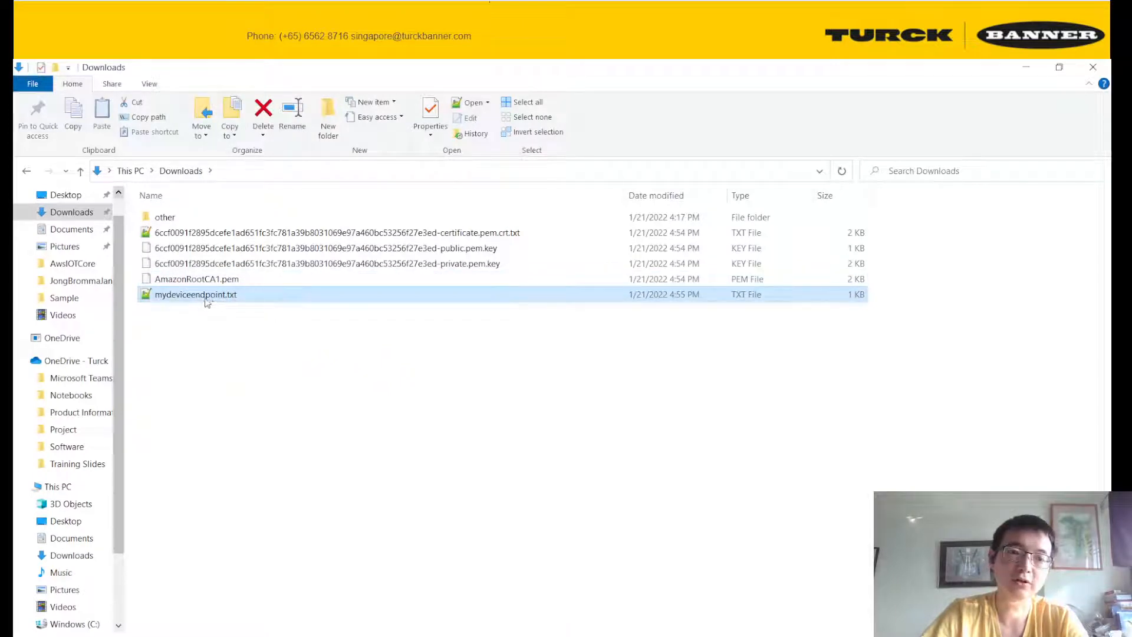
double_click(207, 296)
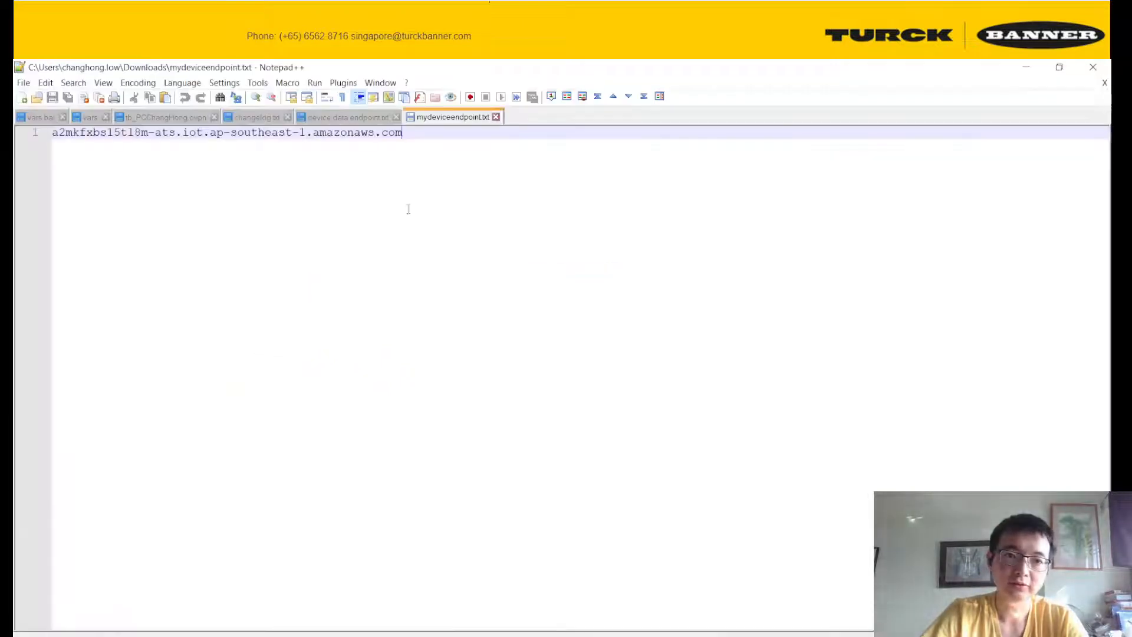
left_click_drag(403, 132, 54, 136)
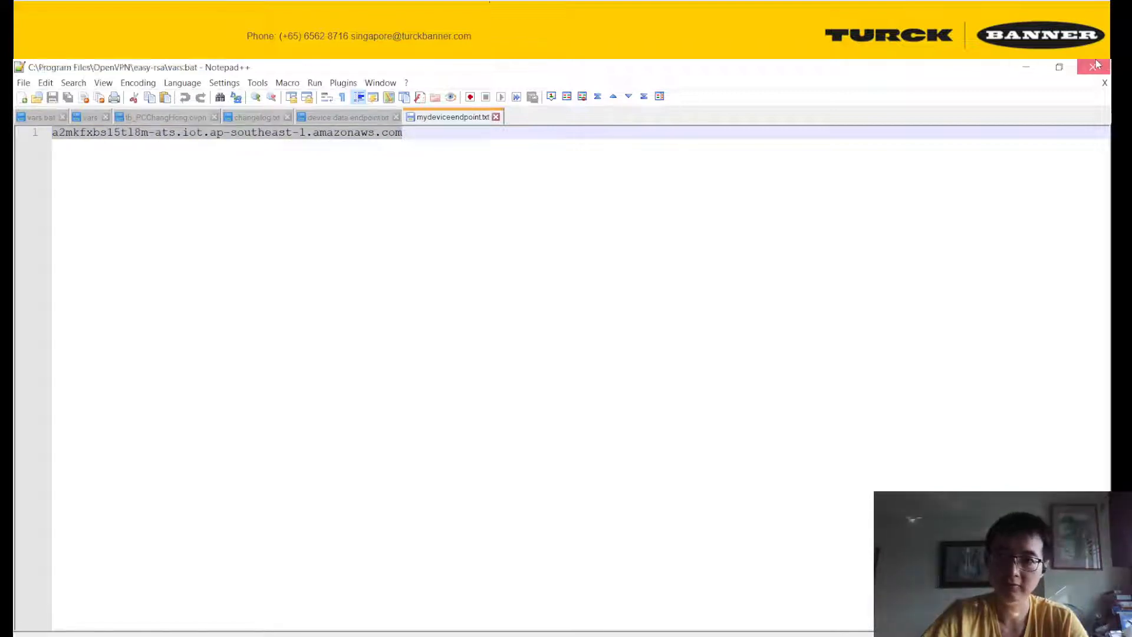
left_click(1092, 67)
Switch back to DXM Configuration Software and replace the AWS Thing Endpoint with the copied device data endpoint.
key("alt+Tab")
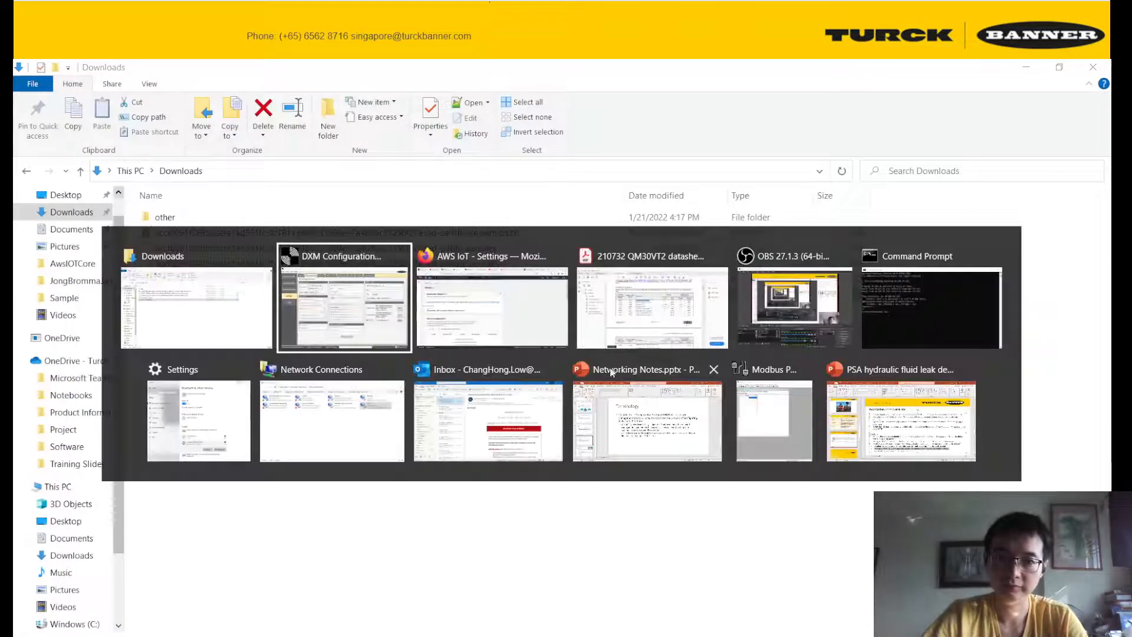
left_click(337, 312)
left_click(784, 200)
key("ctrl+a")
type("a2mkfxbs15tl8m-ats.iot.ap-southeast-1.amazonaws.com")
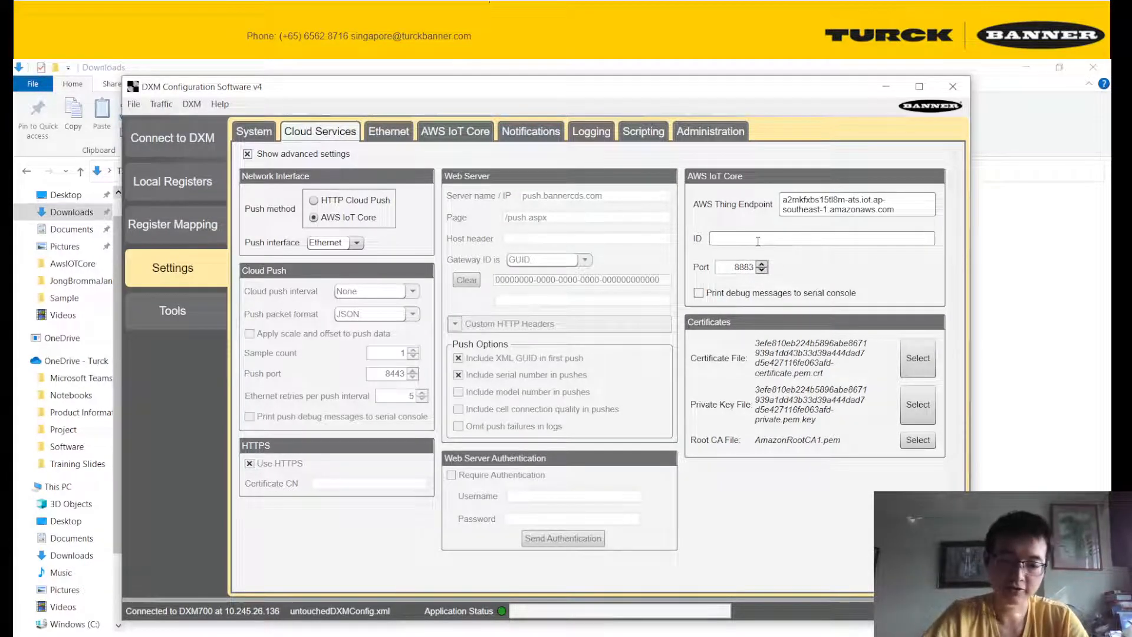
Set the AWS IoT Core ID to MyDXM1 and enable printing debug messages to the serial console.
type("M")
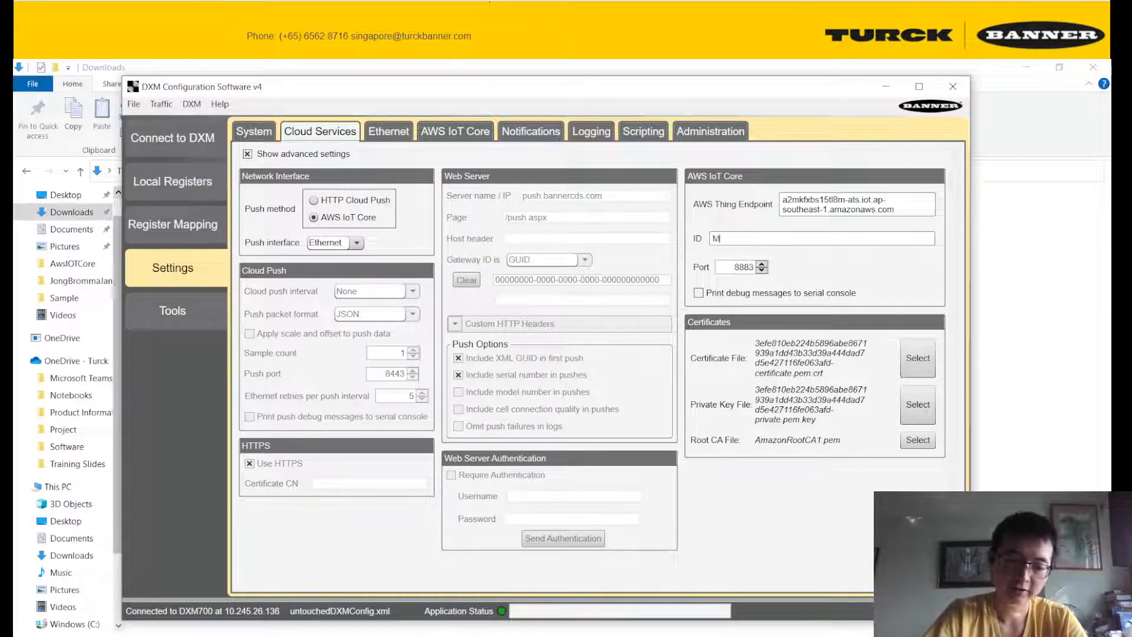
type("yDXM1")
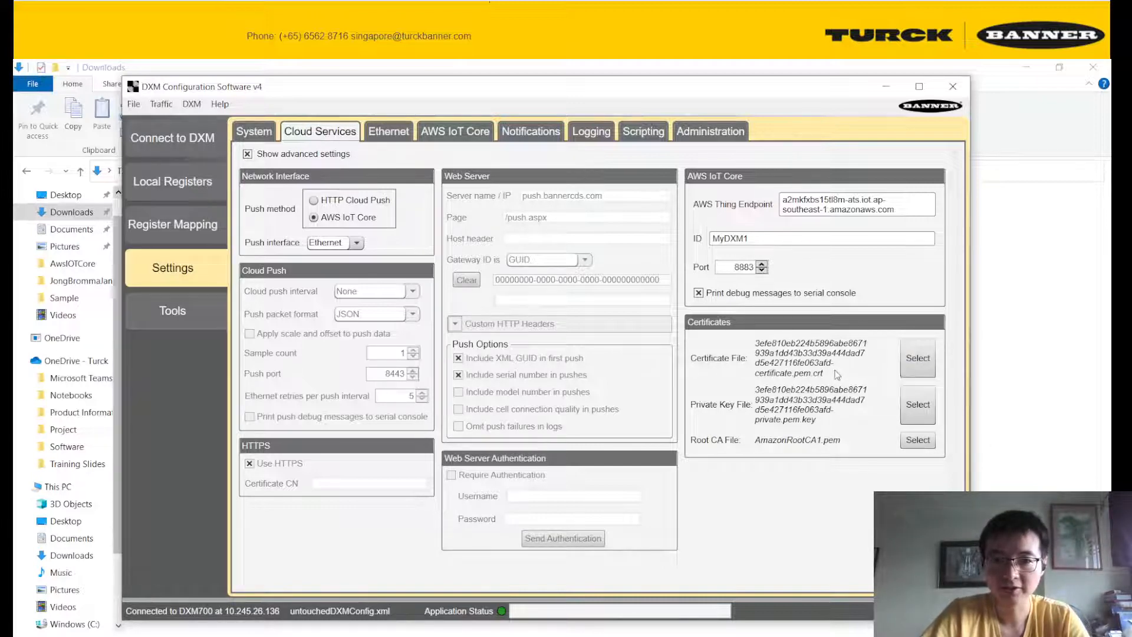
Start choosing a new AWS IoT Core certificate file and browse to the Downloads folder.
left_click(918, 358)
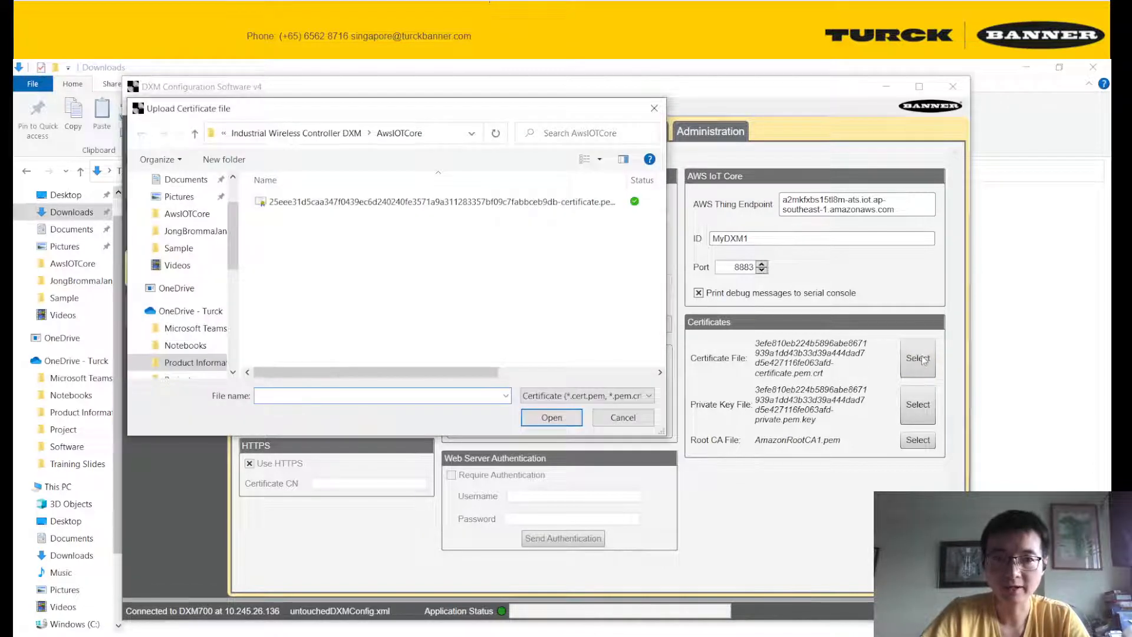
scroll(183, 230, "up", 2)
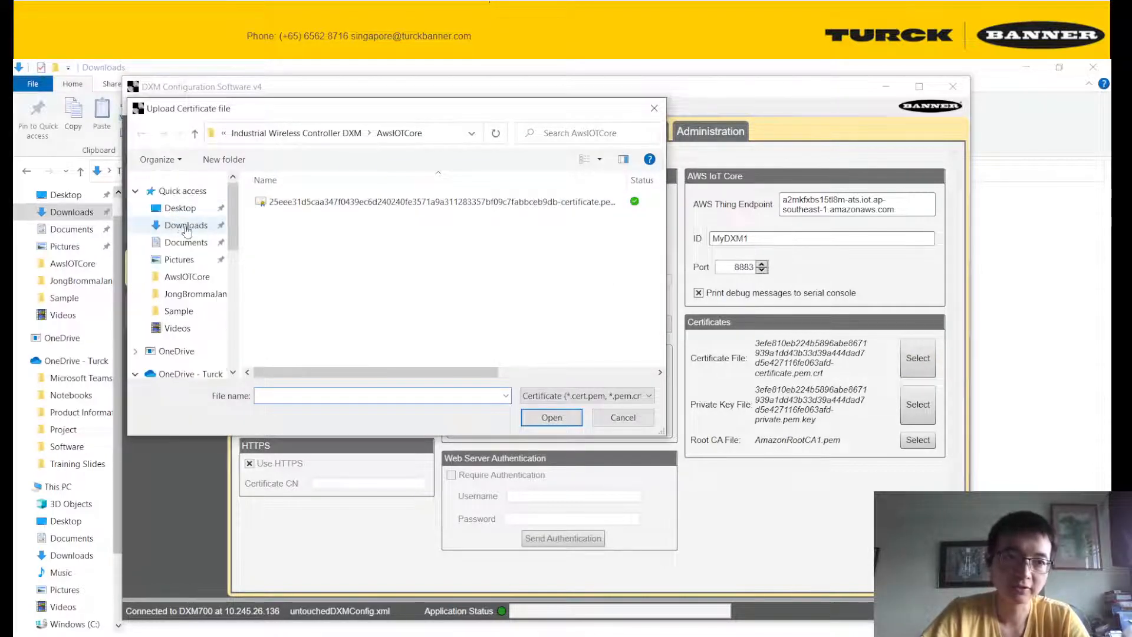
left_click(186, 225)
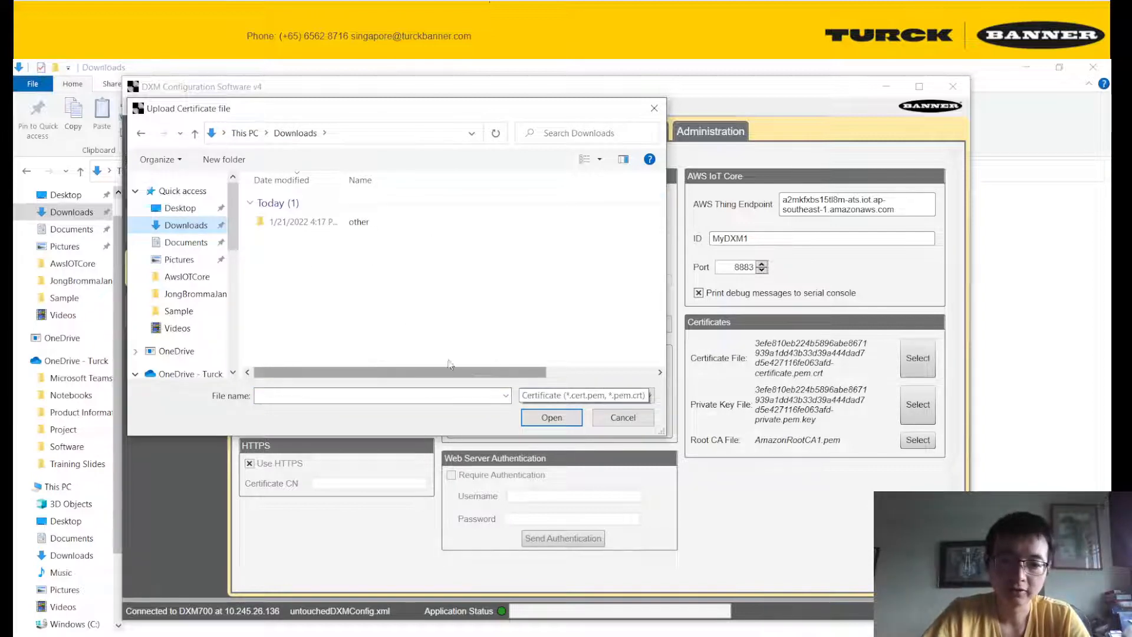
Switch to File Explorer and remove the .txt extension from the downloaded certificate file so its name ends in -certificate.pem.crt.
left_click(316, 634)
left_click(465, 325)
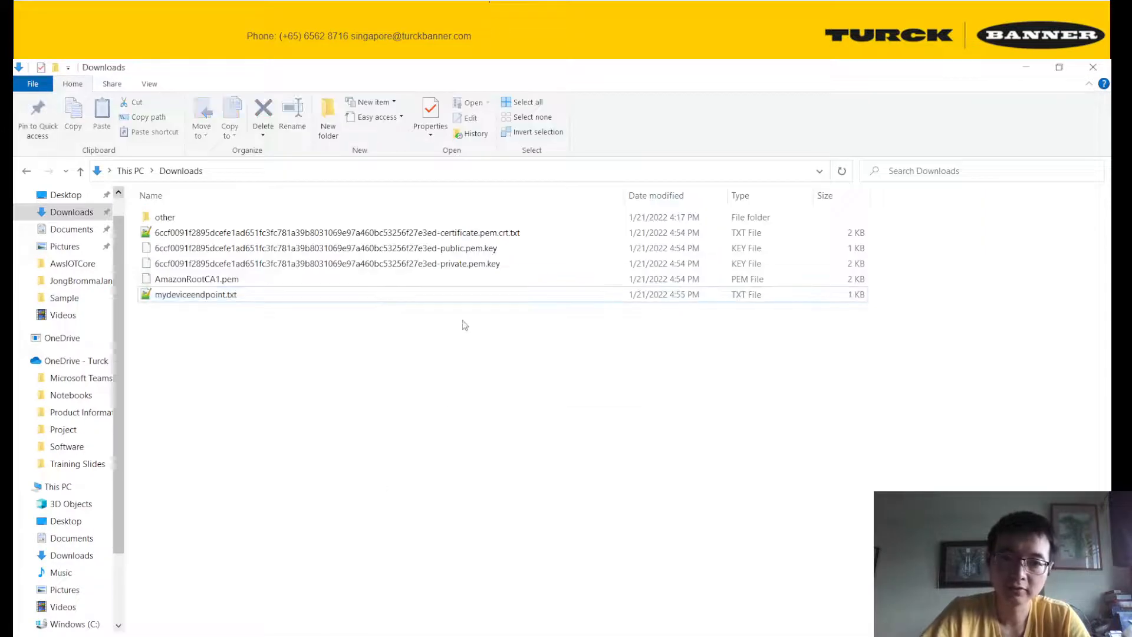
left_click(227, 235)
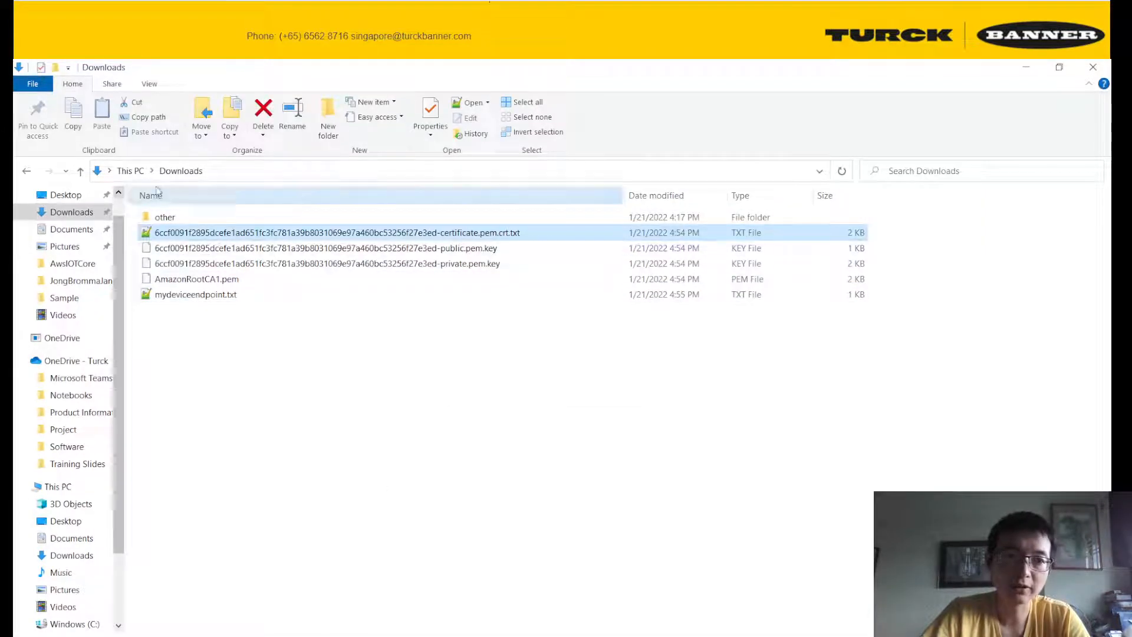
left_click(524, 235)
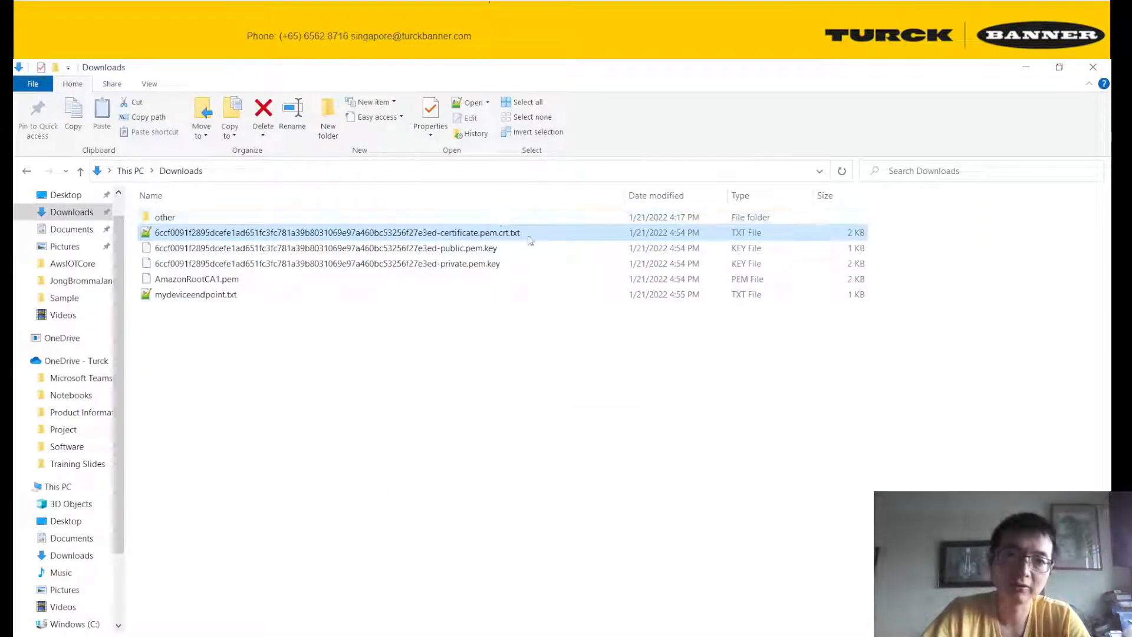
left_click(529, 234)
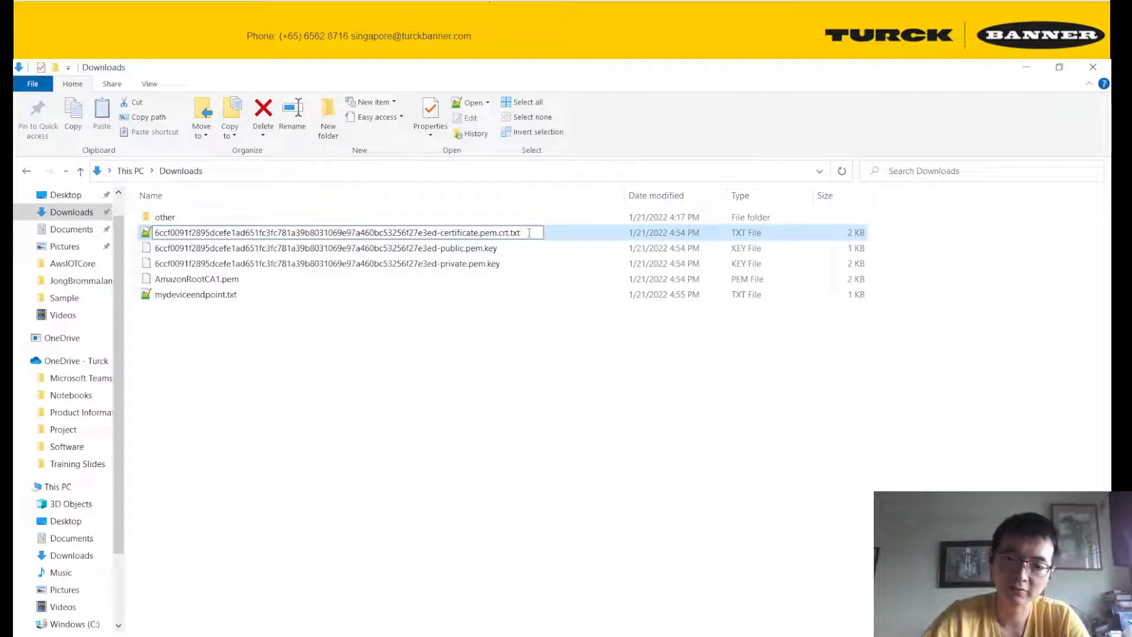
key("BackSpace")
key("BackSpace")
key("Return")
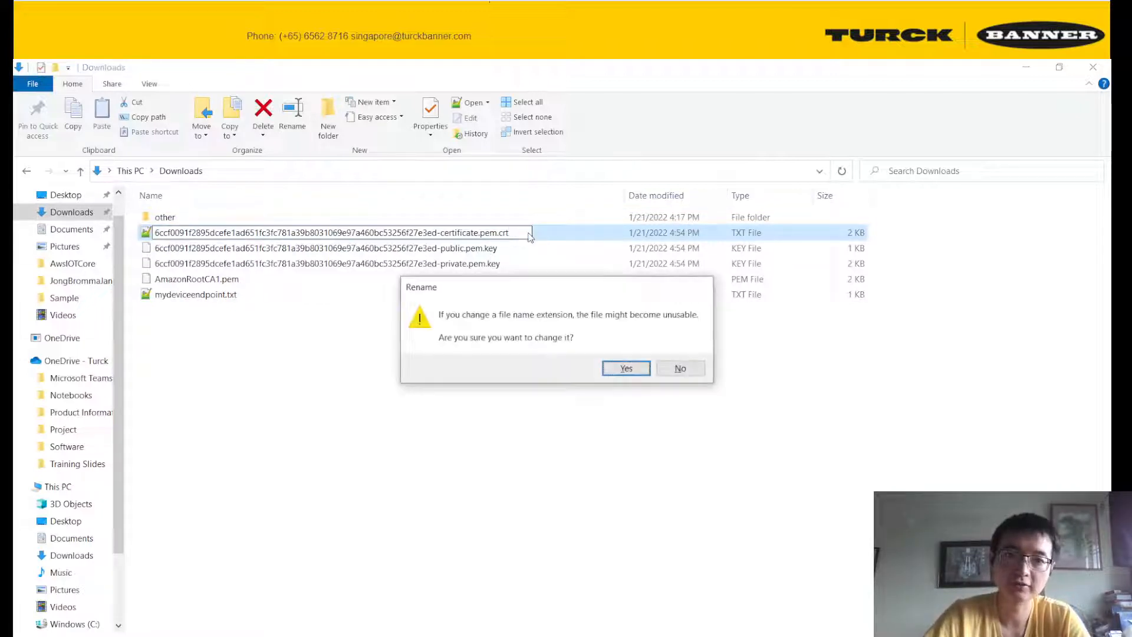
left_click(627, 371)
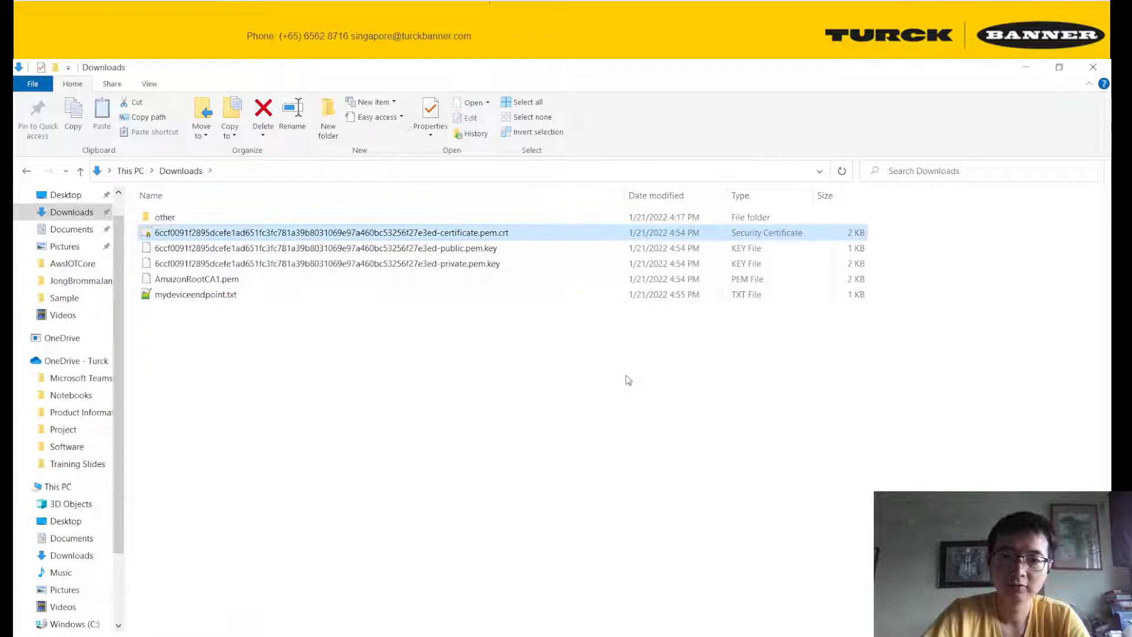
left_click(510, 395)
Switch back to DXM Configuration Software and upload the renamed -certificate.pem.crt file as the certificate file.
key("alt+Tab")
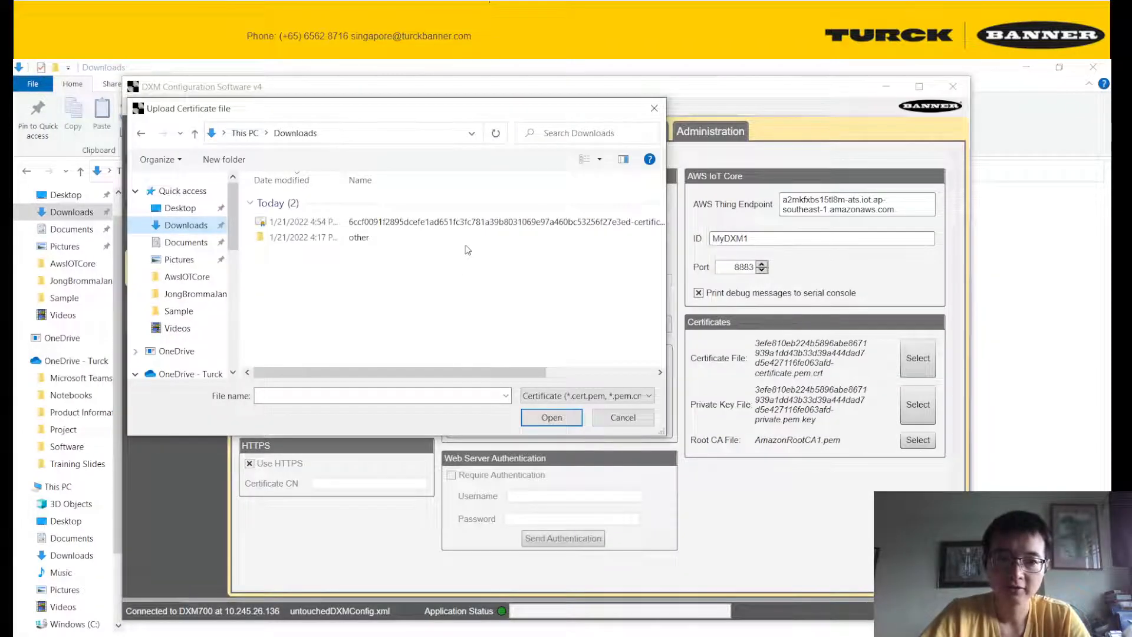
left_click(425, 222)
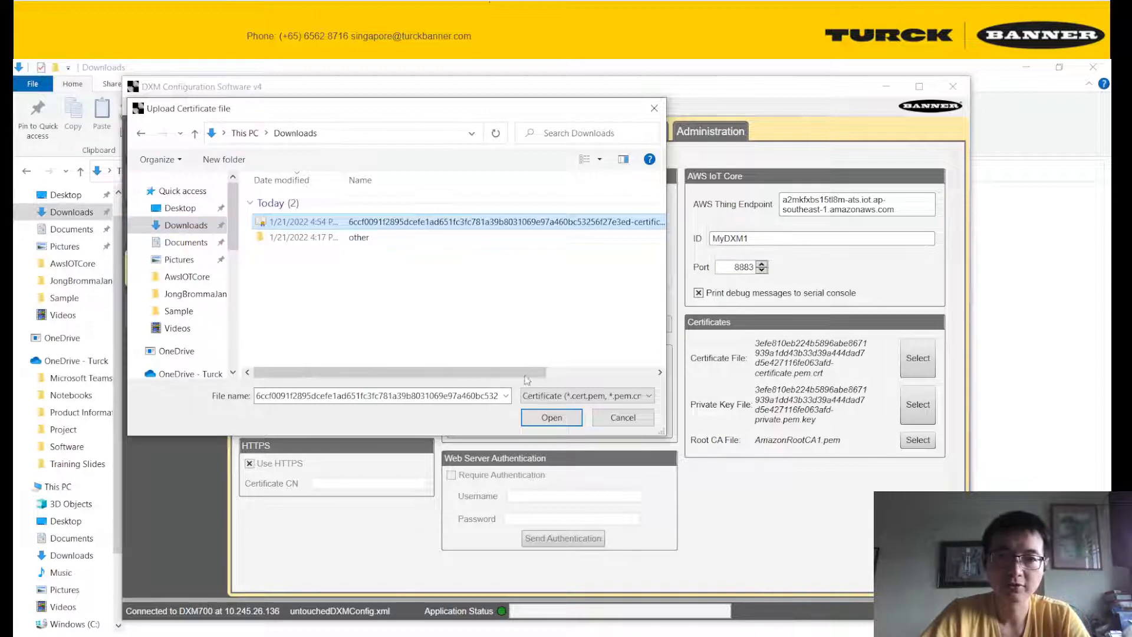
left_click(551, 417)
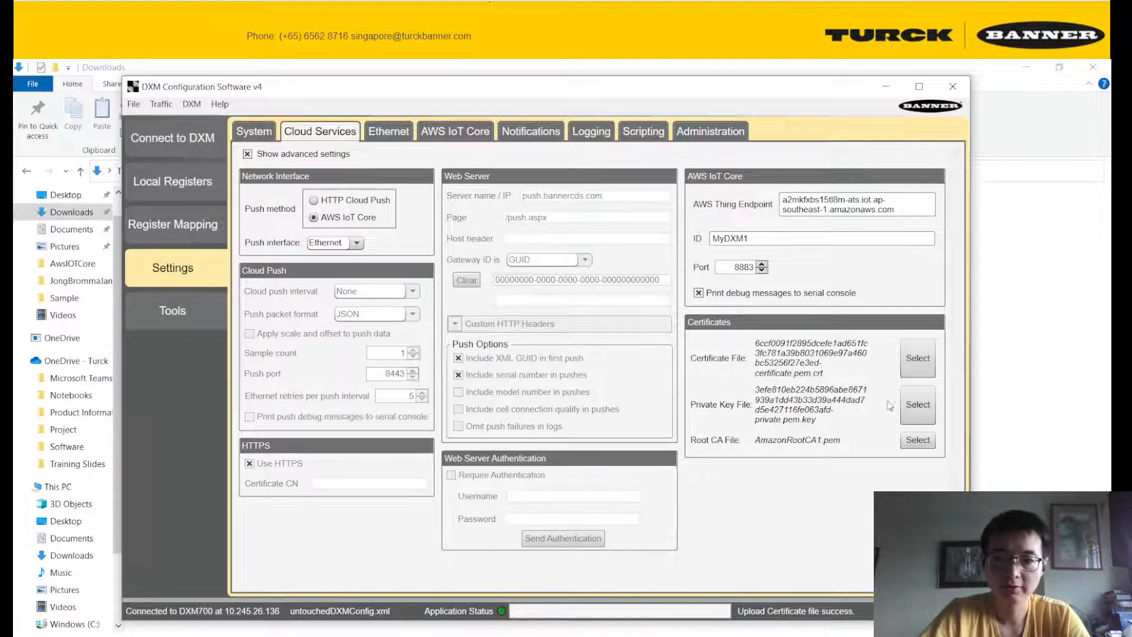
Upload the -private.pem.key file from Downloads as the private key file, widening the name column to tell the keys apart.
left_click(918, 405)
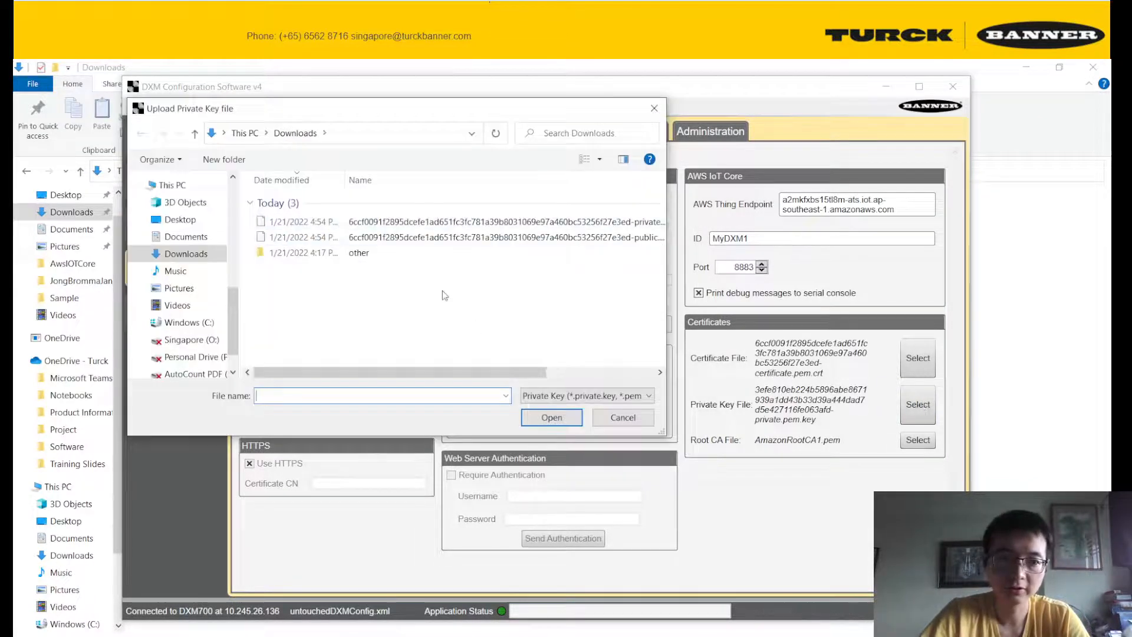
left_click_drag(452, 375, 541, 374)
left_click_drag(542, 183, 588, 183)
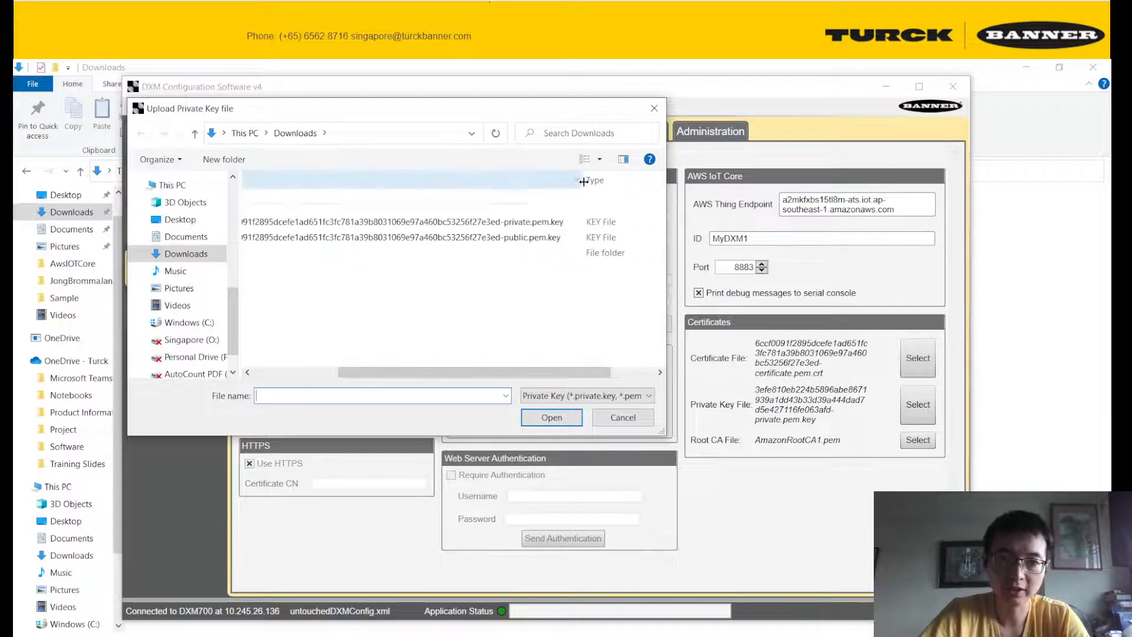
left_click(496, 223)
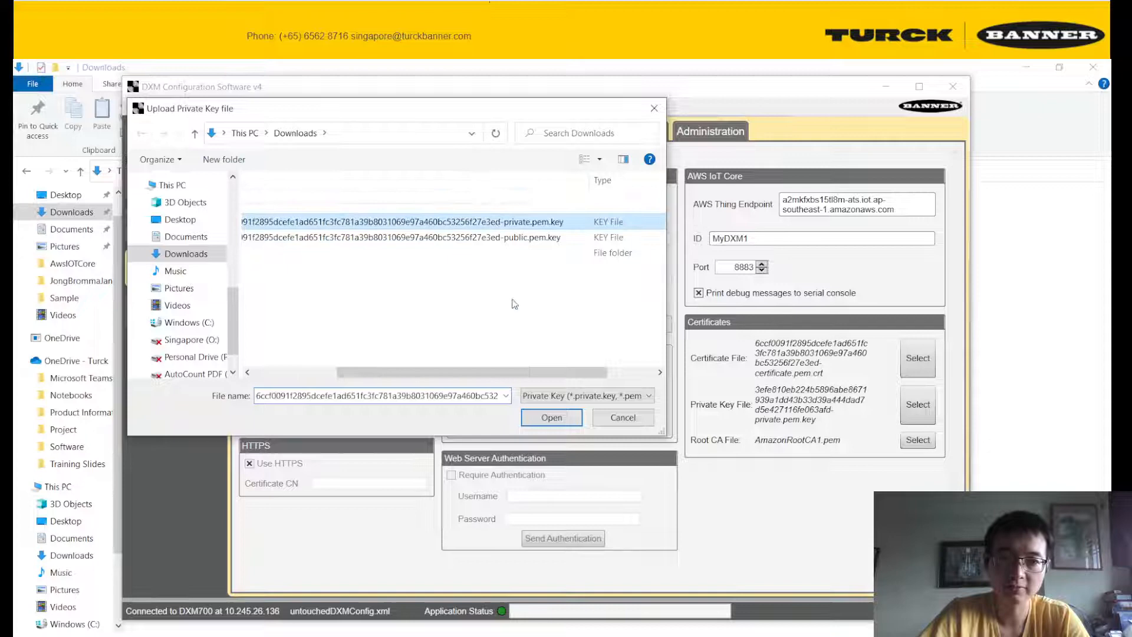
left_click(550, 416)
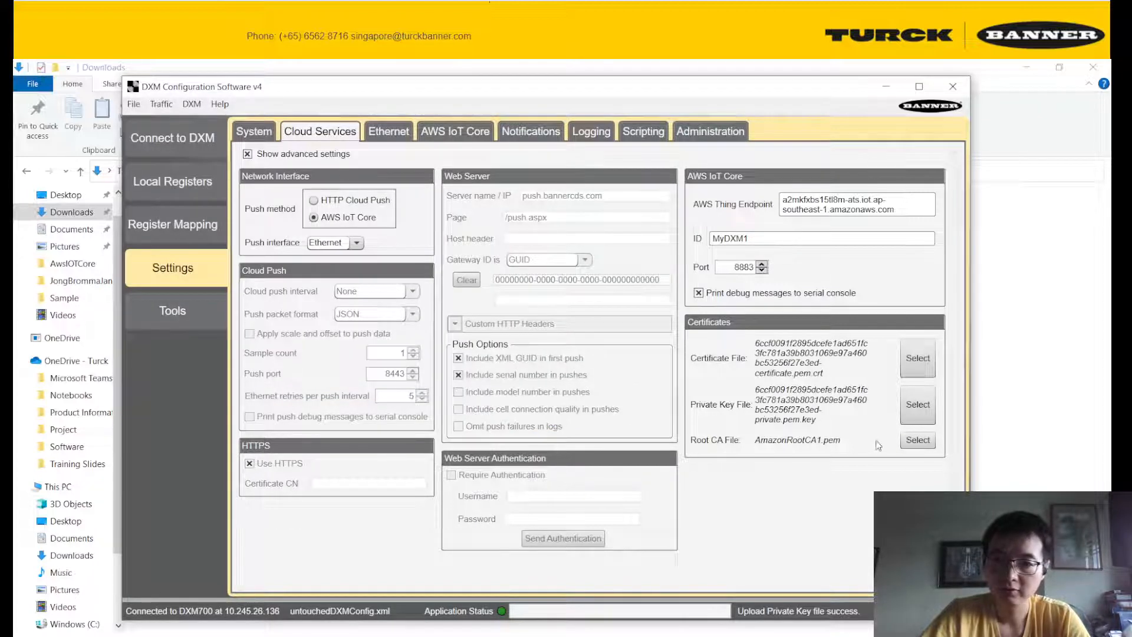
Upload AmazonRootCA1.pem from Downloads as the root CA file.
left_click(917, 440)
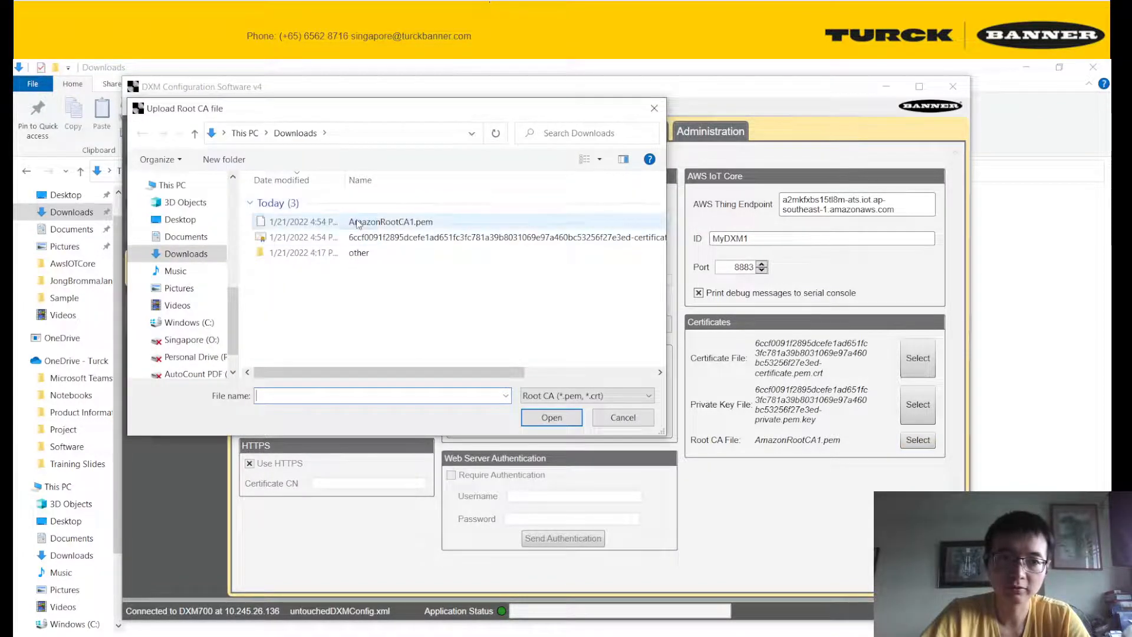
left_click(356, 221)
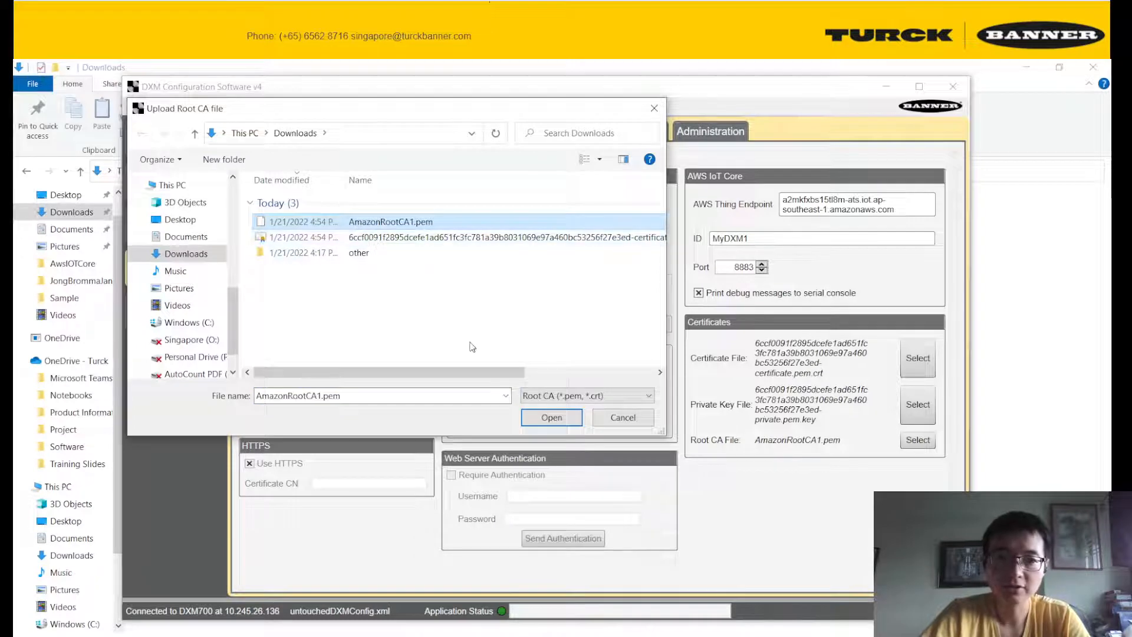
left_click(551, 418)
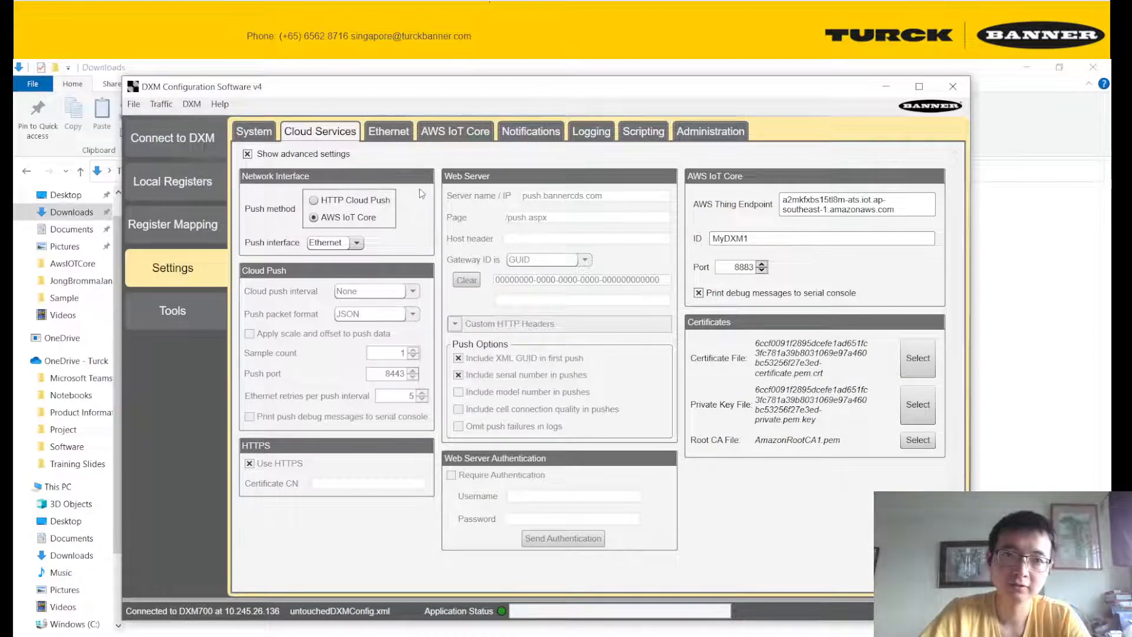
Open the AWS IoT Core settings and add a publish entry.
left_click(444, 135)
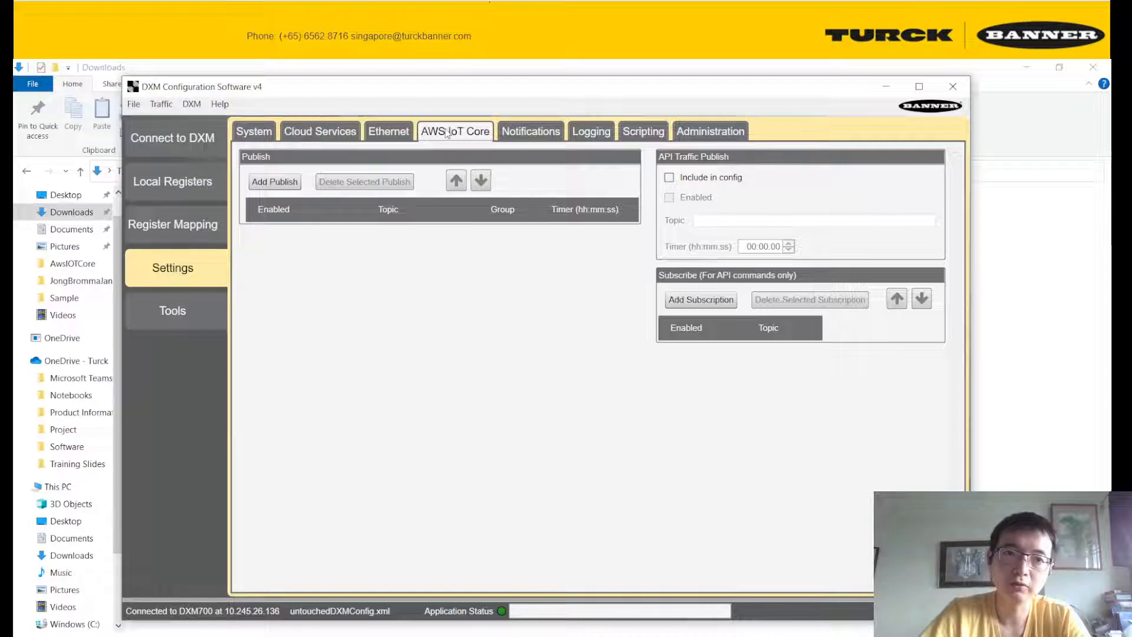
left_click(275, 184)
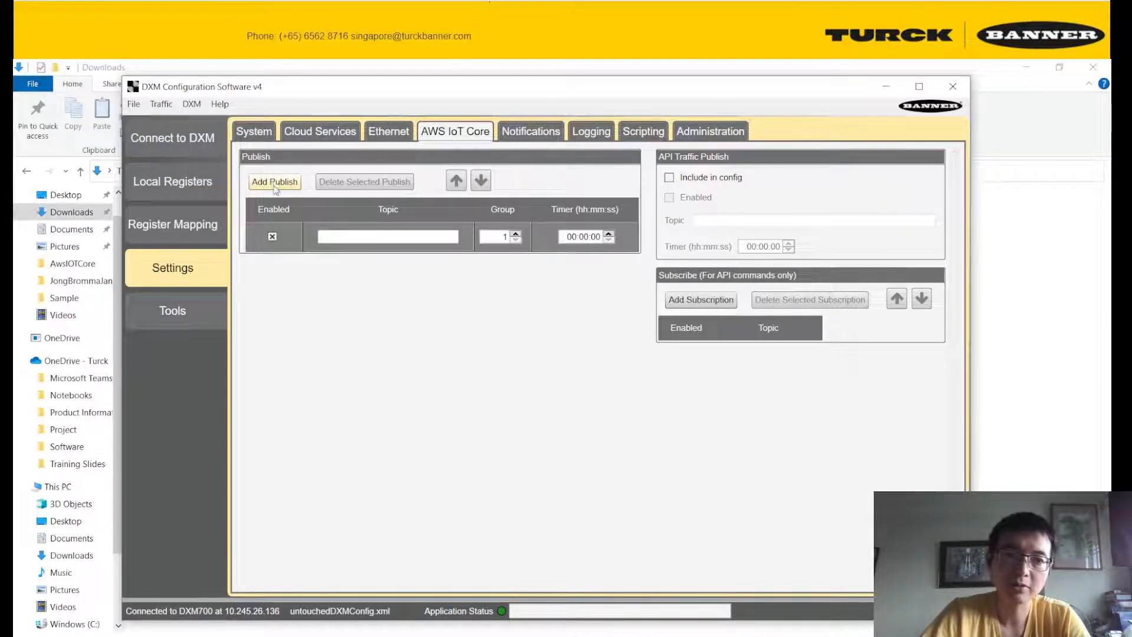
Review the AWS IoT Core push settings of the local registers, including the batch configuration options.
left_click(175, 182)
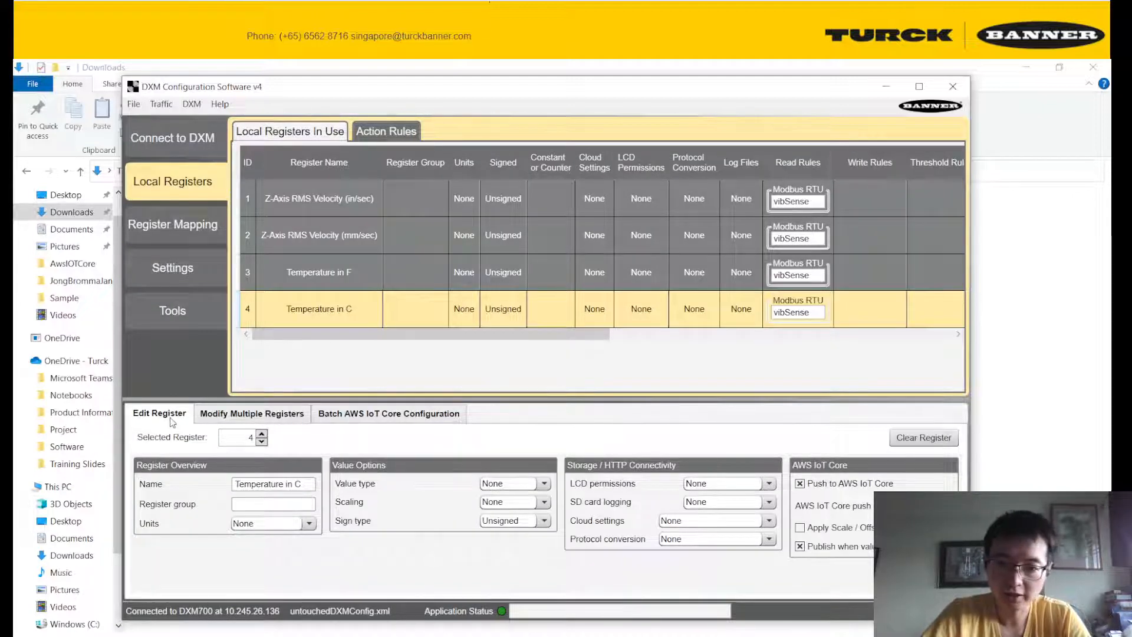
left_click(370, 415)
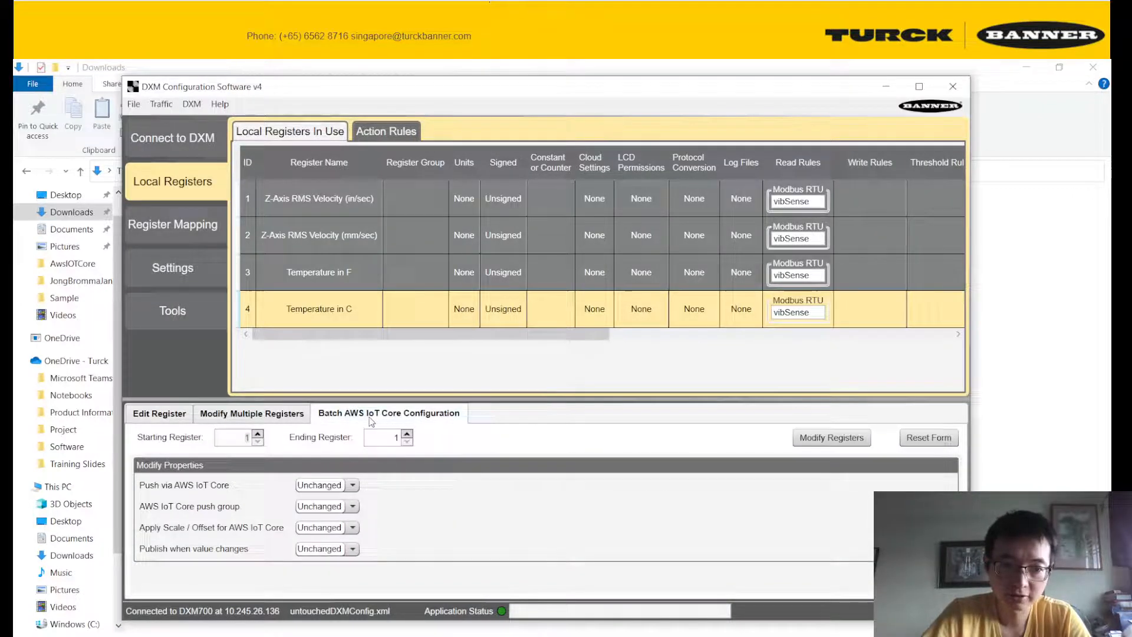
left_click(147, 419)
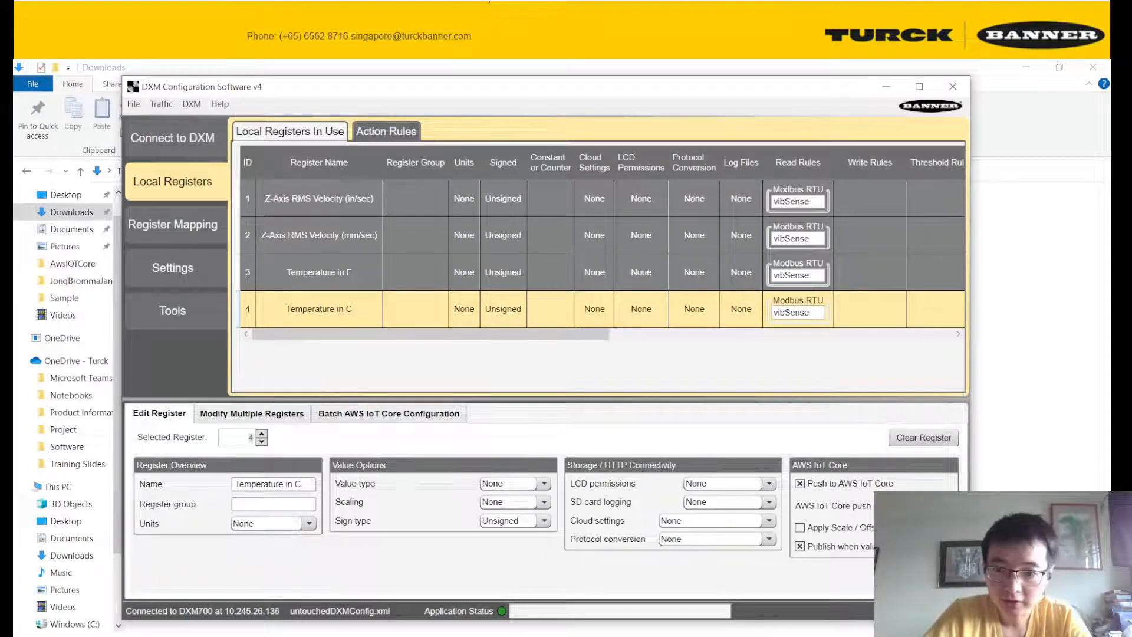
left_click(344, 231)
left_click(357, 315)
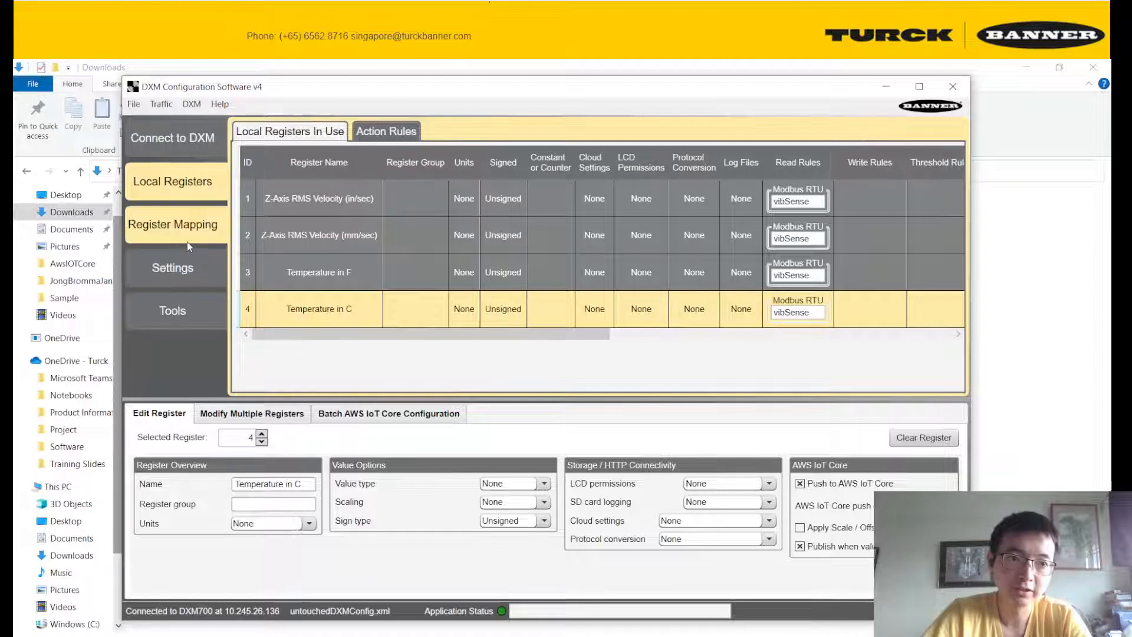
Return to the AWS IoT Core settings and name the publish entry's topic MyVibrationData.
left_click(177, 264)
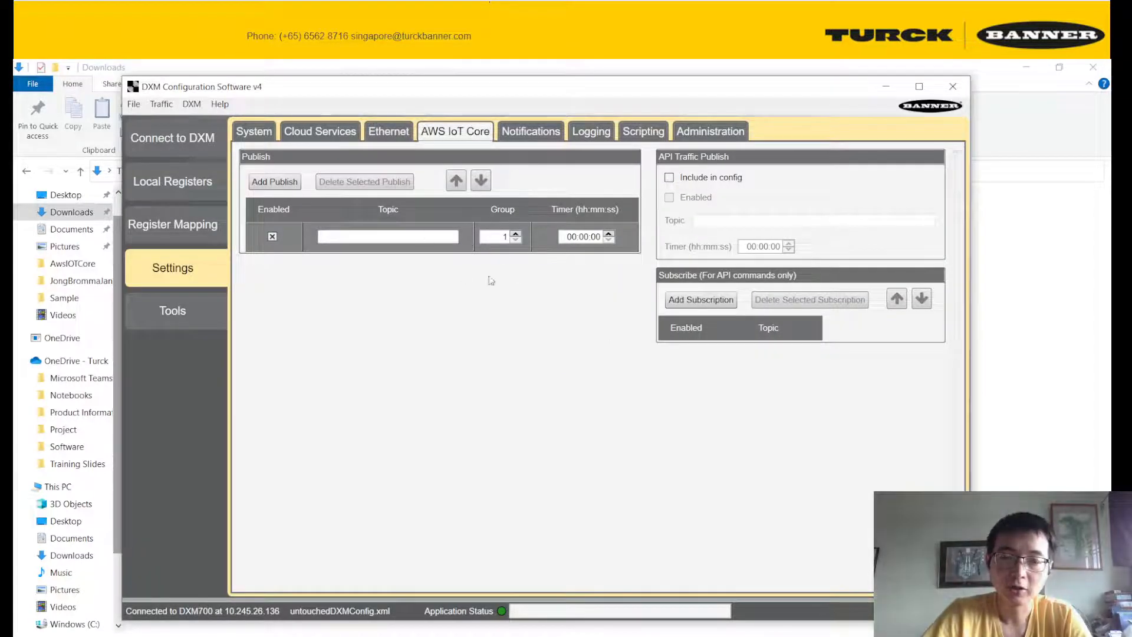
left_click(408, 236)
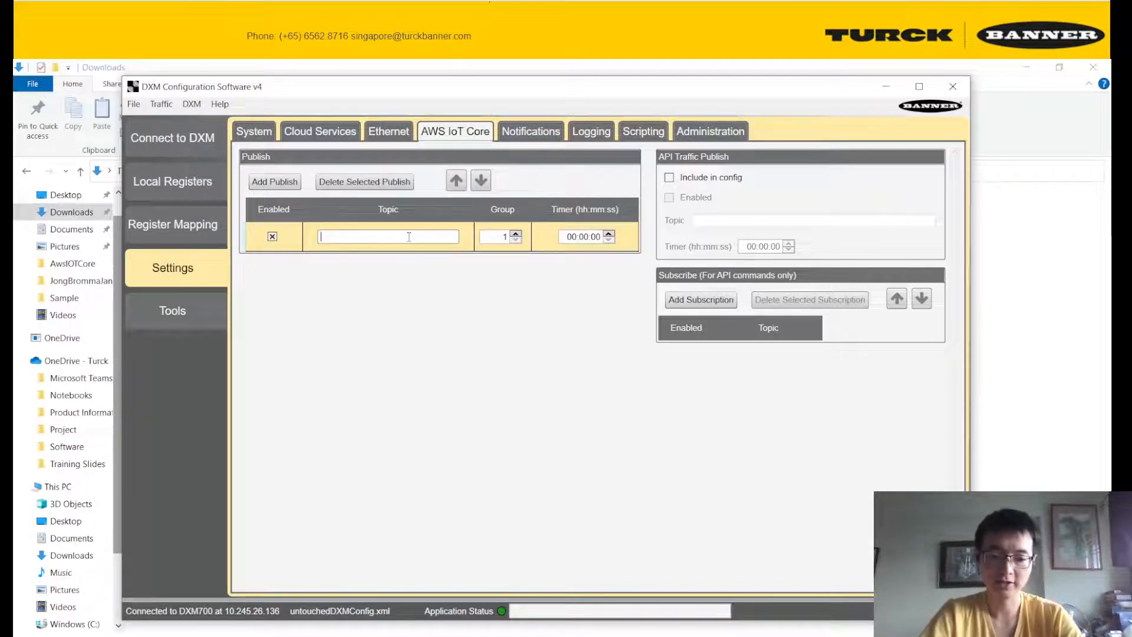
type("MyVib")
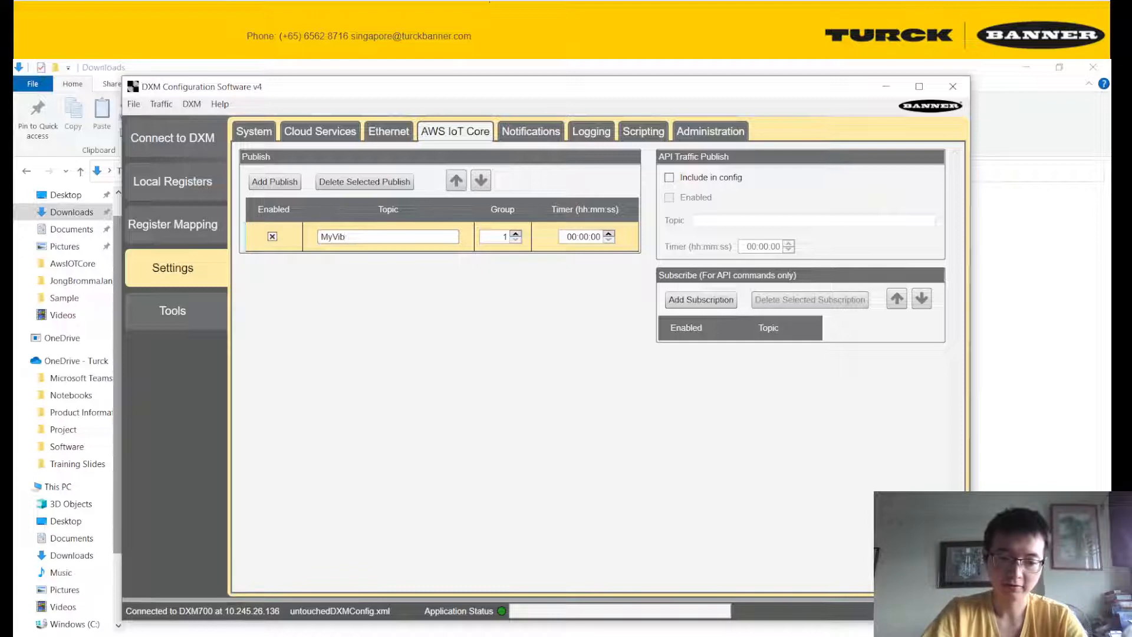
type("rationData")
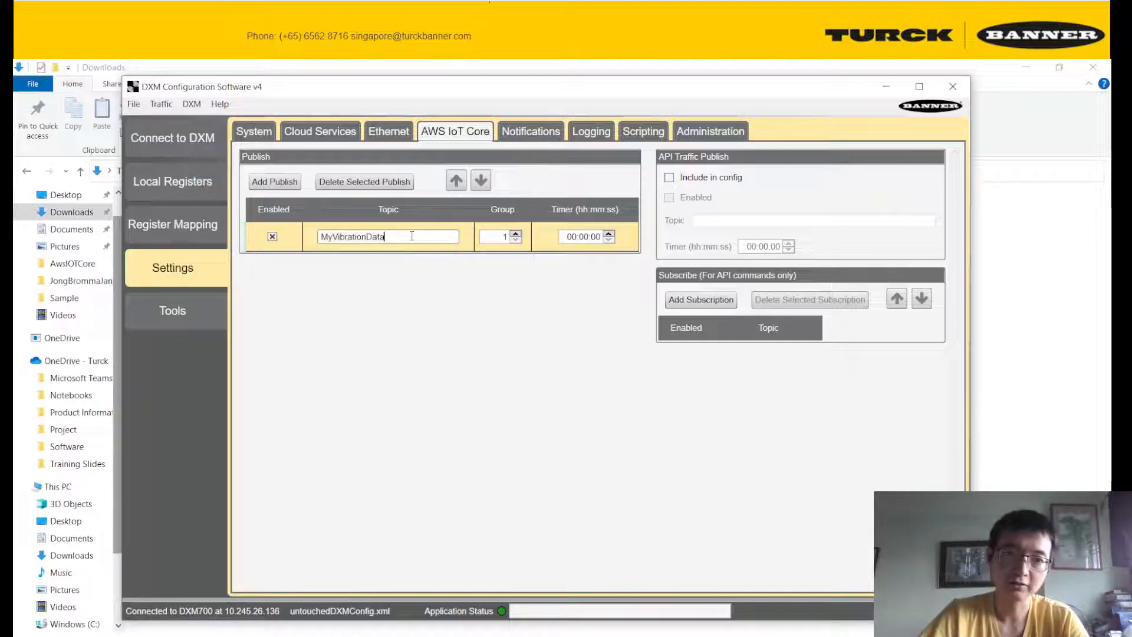
left_click_drag(413, 236, 243, 251)
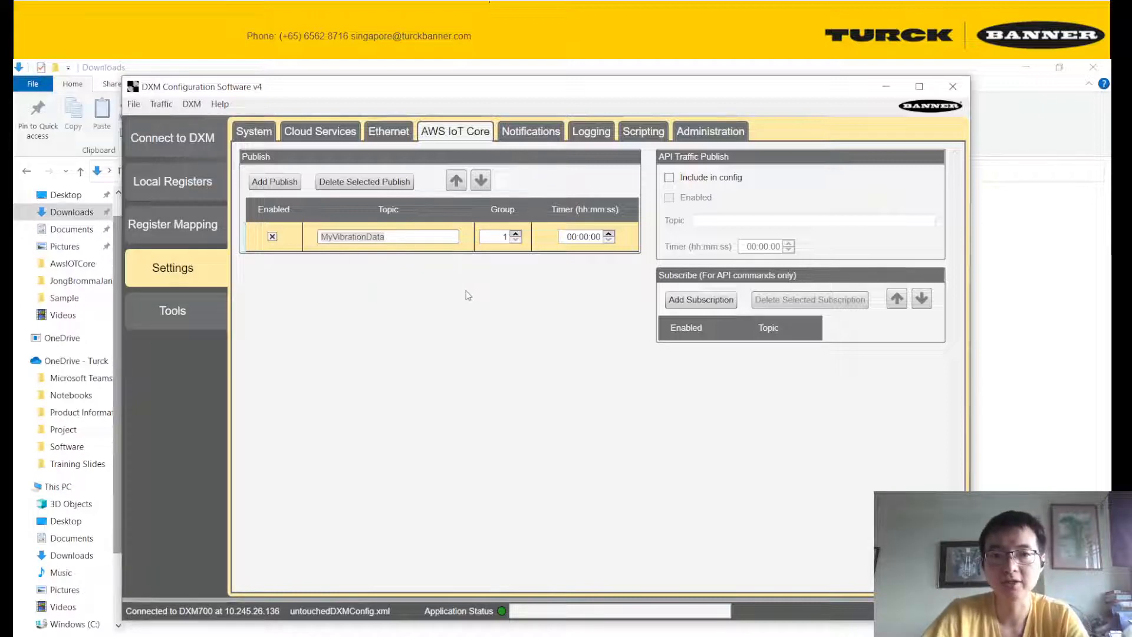
Set the publish timer of the MyVibrationData topic to 00:00:05.
left_click(598, 237)
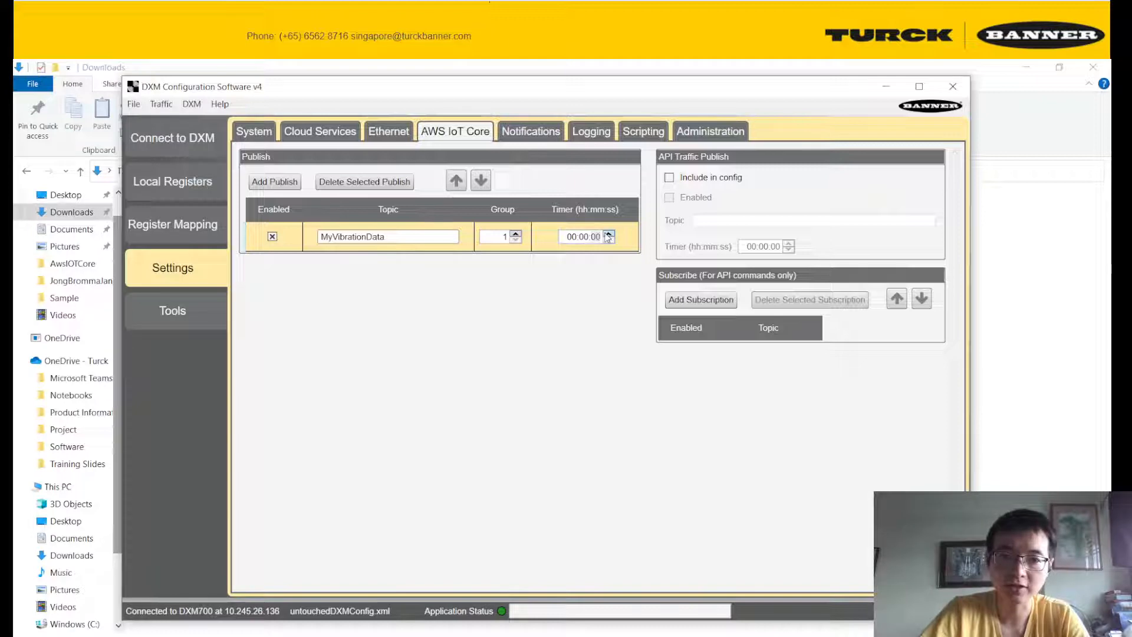
left_click(608, 234)
left_click(608, 235)
left_click(608, 234)
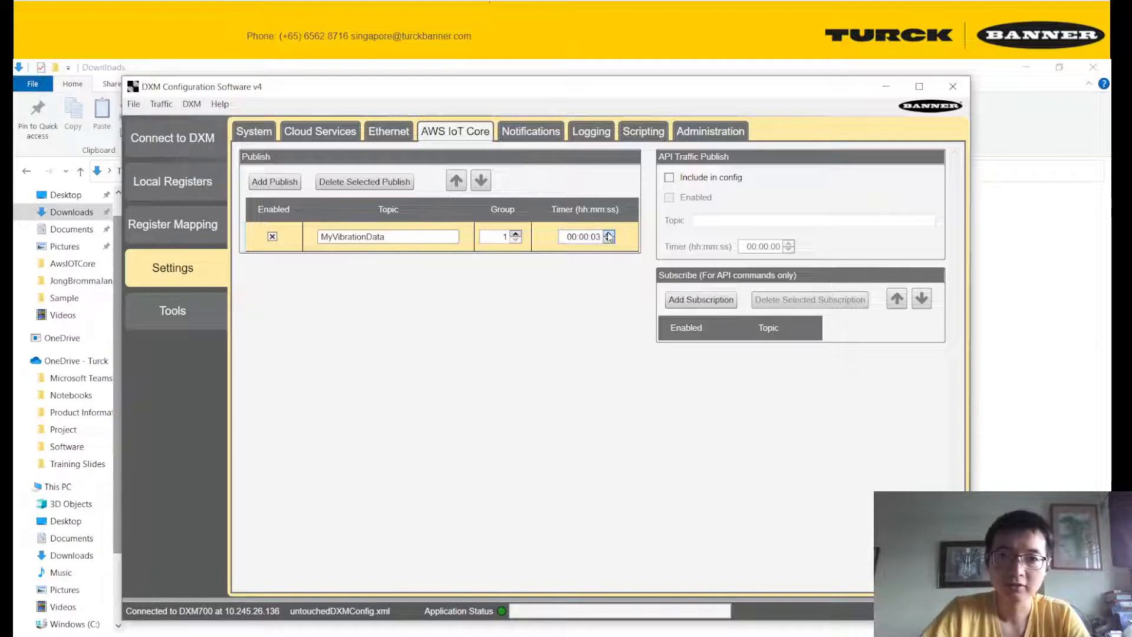
left_click(608, 234)
left_click(608, 234)
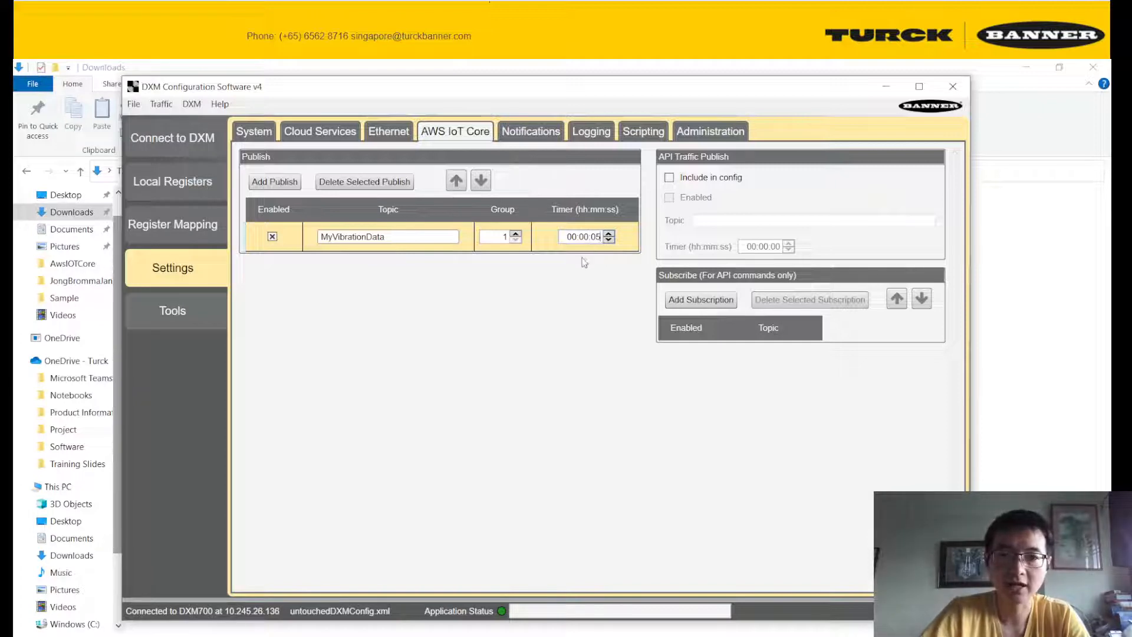
left_click(417, 239)
left_click_drag(417, 239, 309, 239)
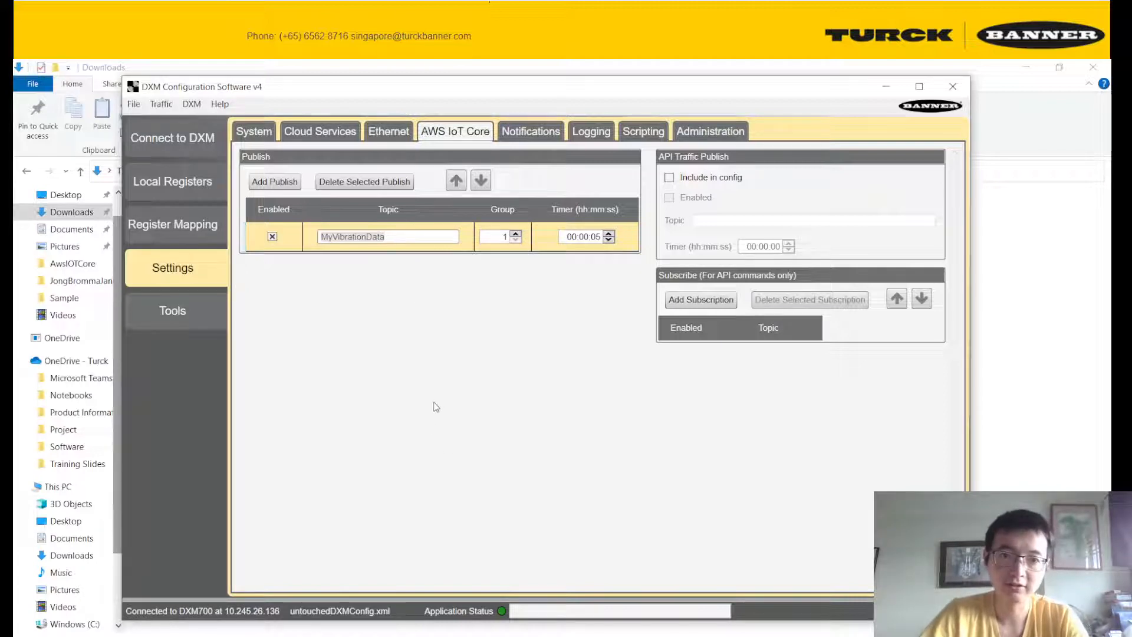
left_click(446, 365)
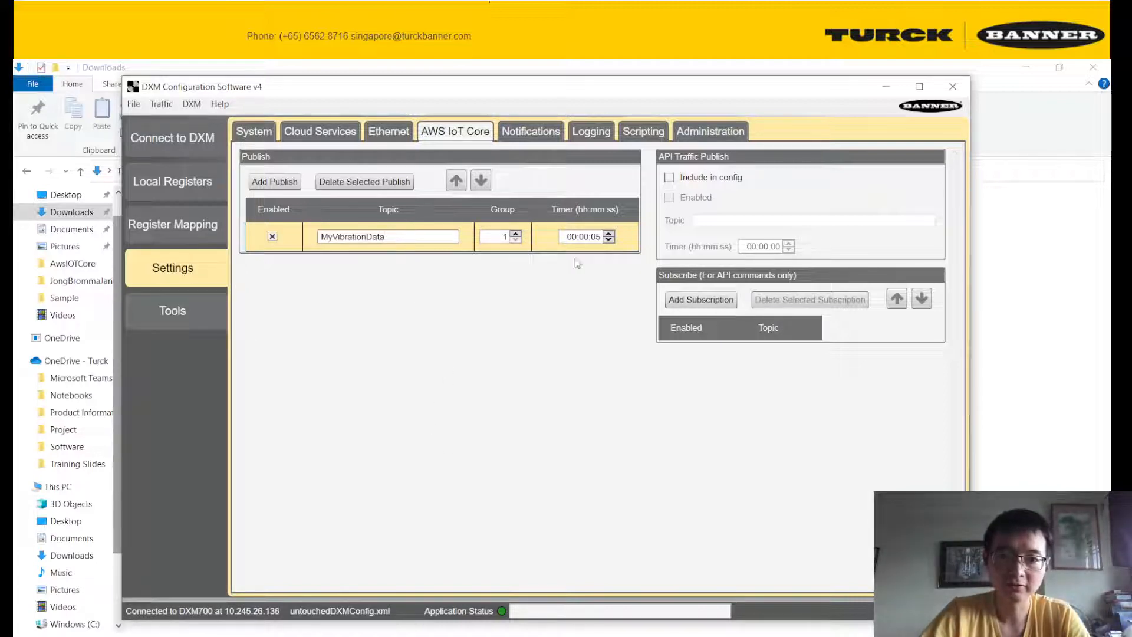
Send the finished configuration to the connected DXM700 controller.
left_click(192, 104)
left_click(229, 120)
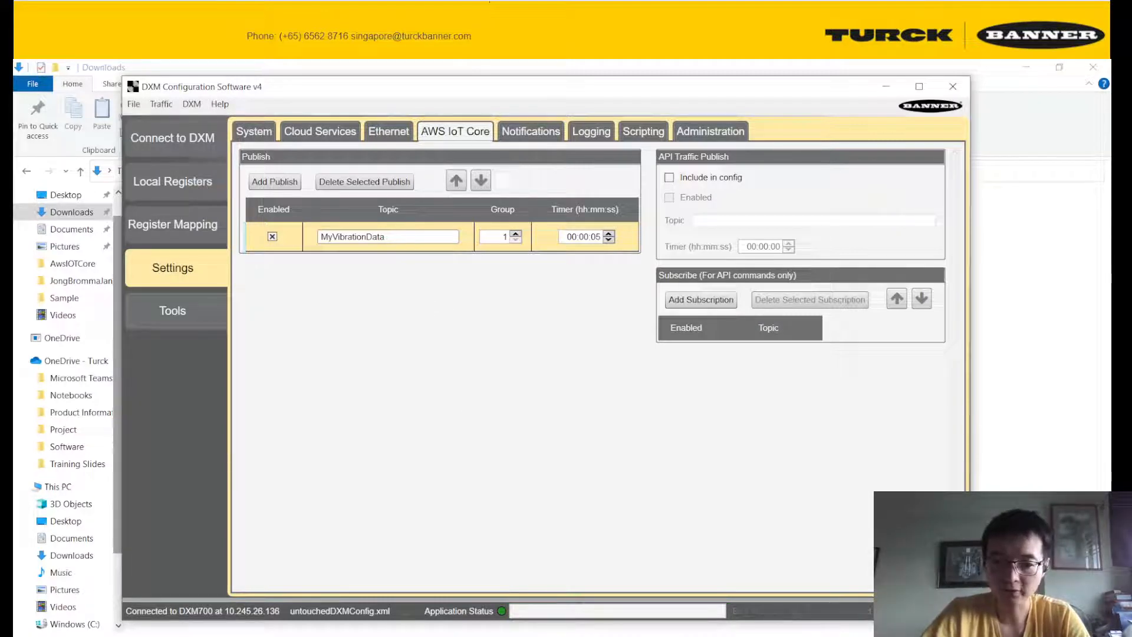
Switch to the AWS IoT console in the browser and open its MQTT test page for subscribing to topics.
left_click(413, 636)
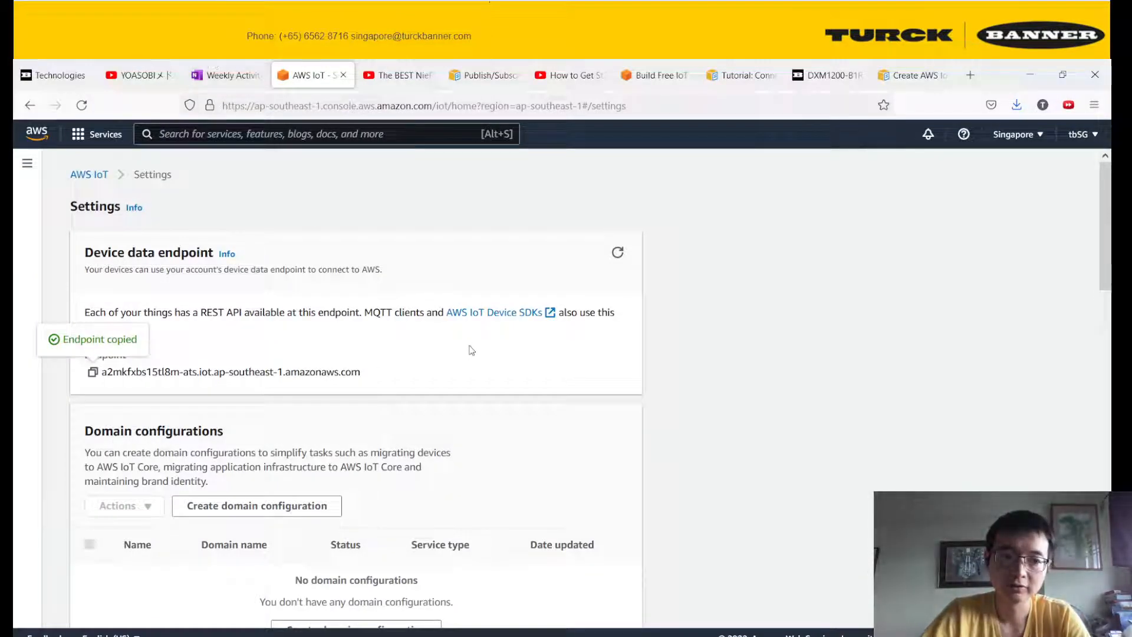
scroll(468, 354, "down", 5)
scroll(468, 354, "up", 5)
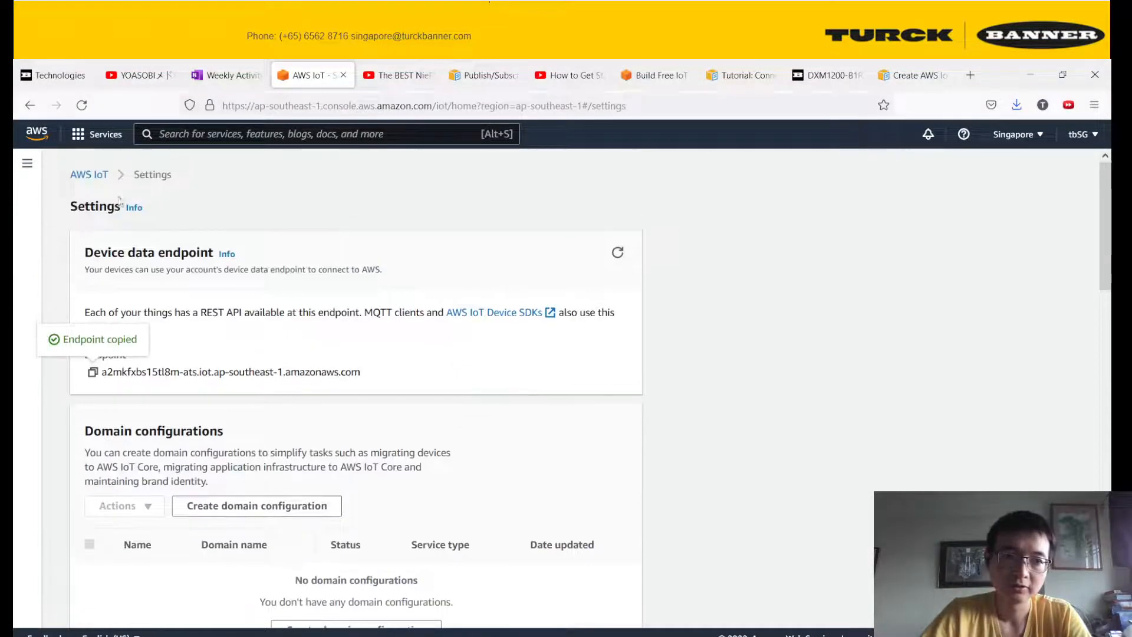
left_click(27, 163)
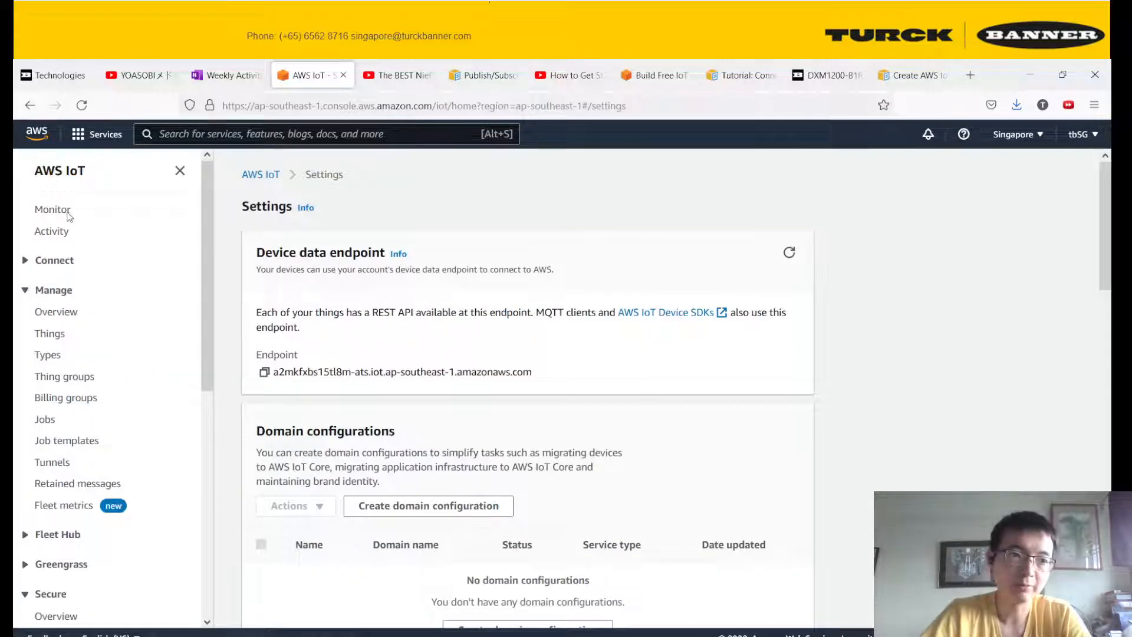
scroll(108, 378, "down", 3)
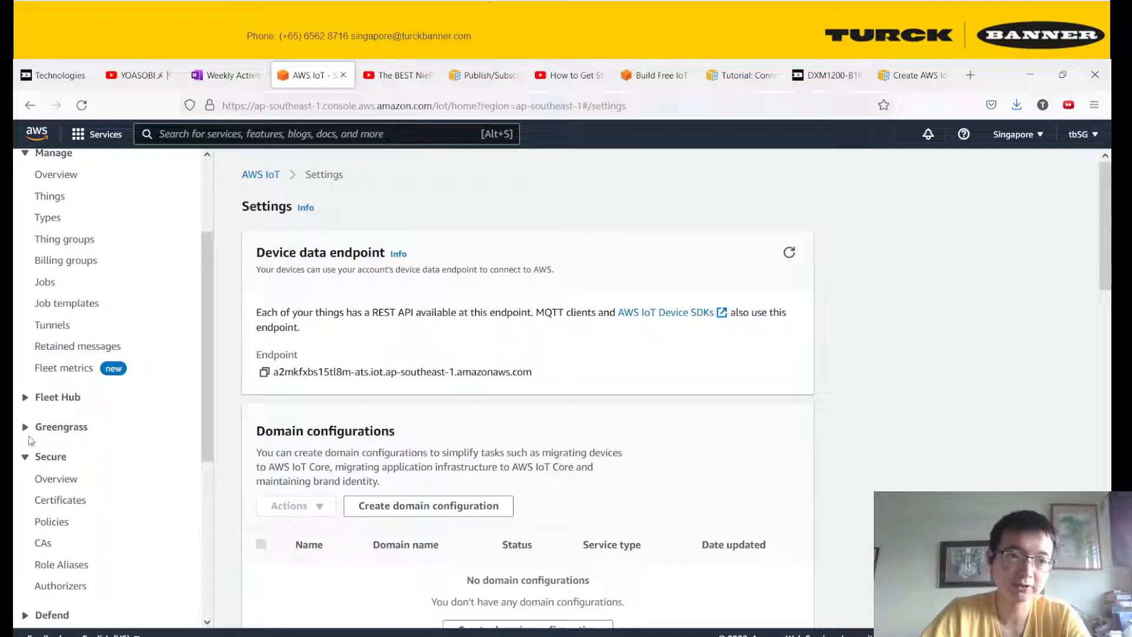
scroll(47, 453, "down", 3)
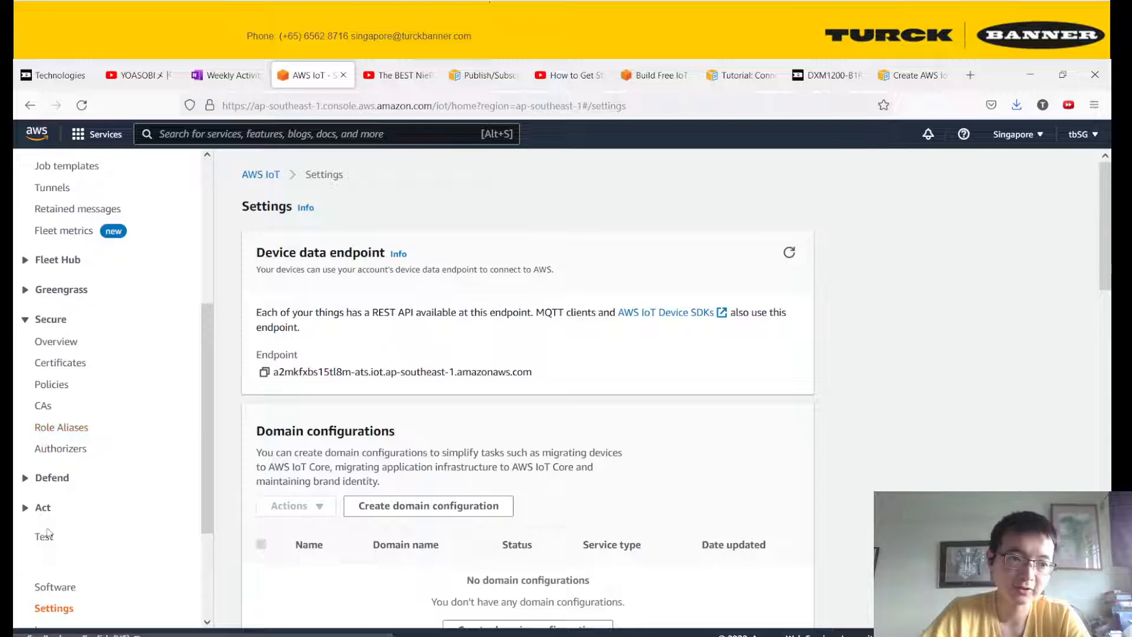
left_click(44, 537)
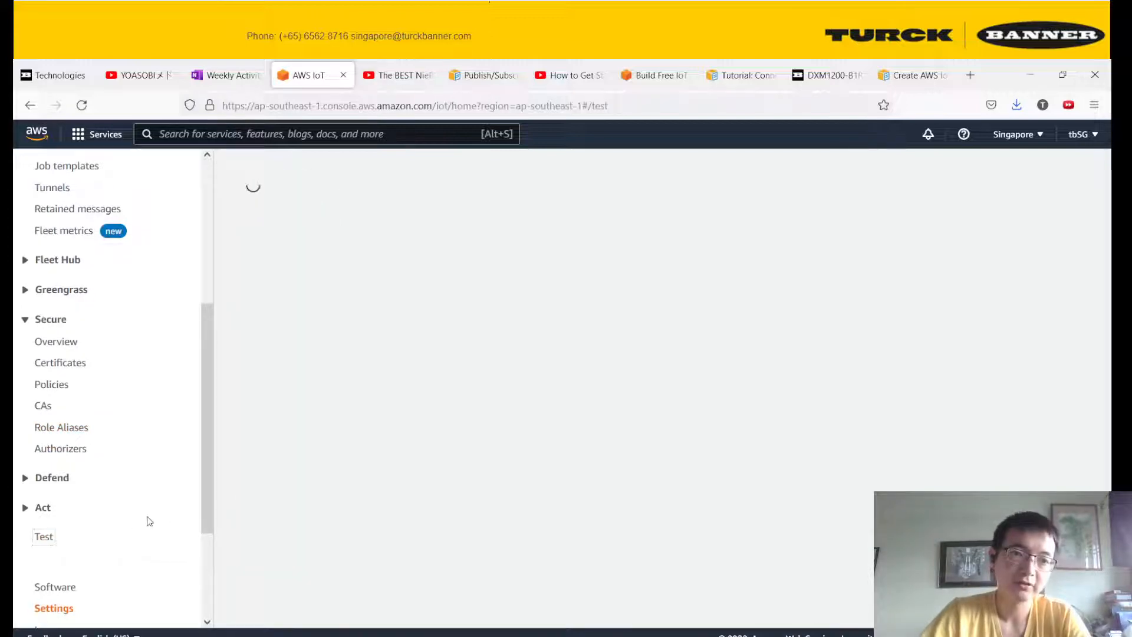
scroll(386, 342, "down", 2)
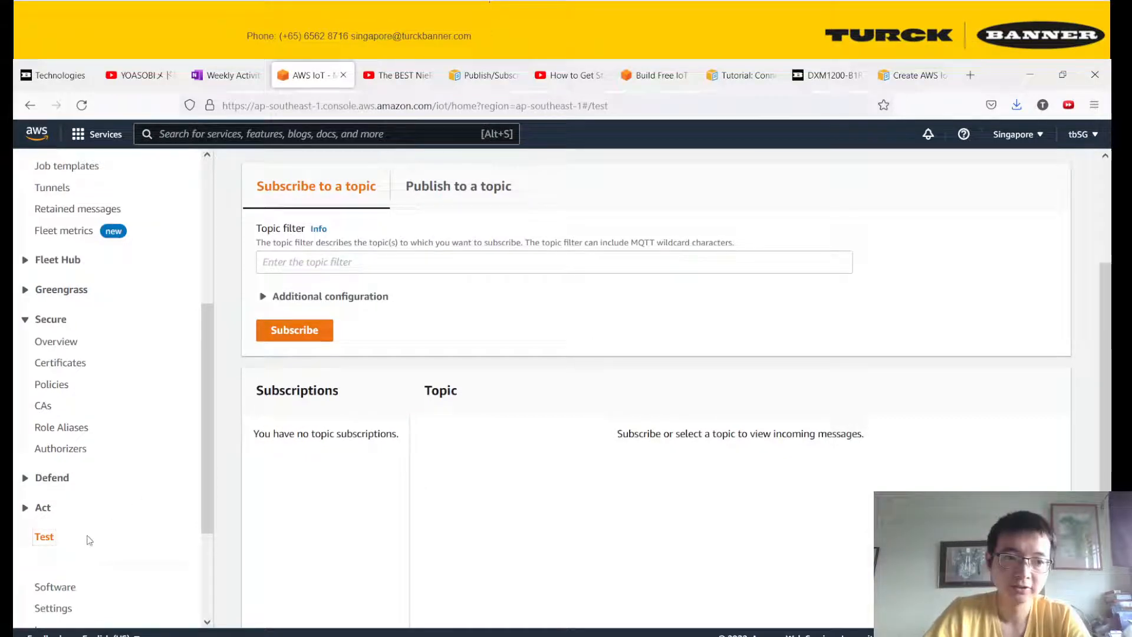
Subscribe to the topic MyVibrationData in the test client.
left_click(321, 268)
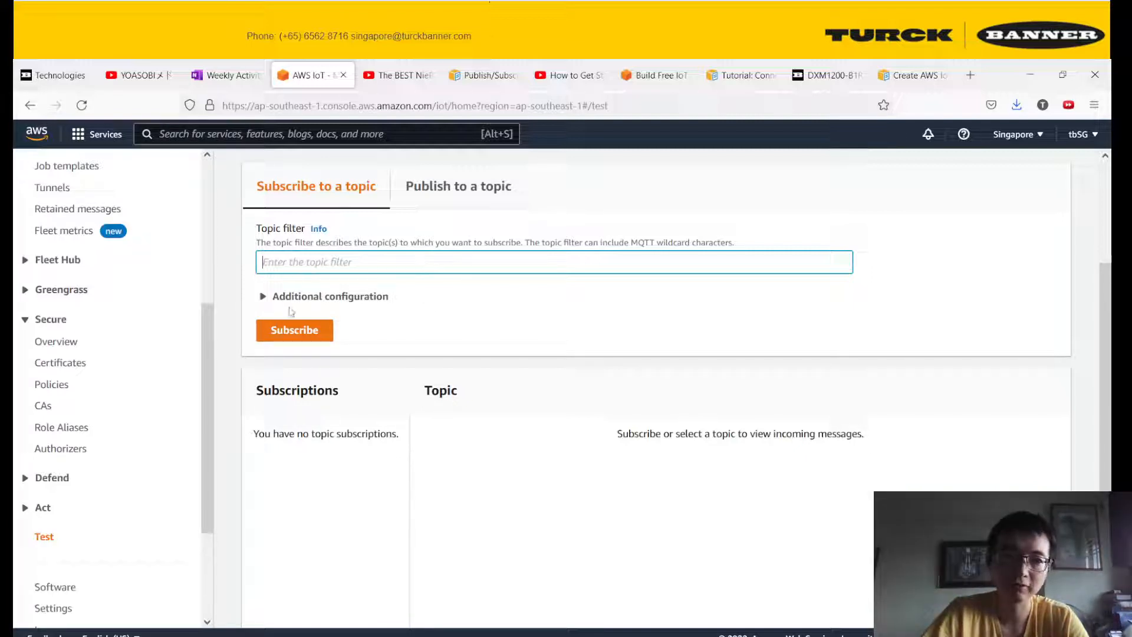
key("ctrl+v")
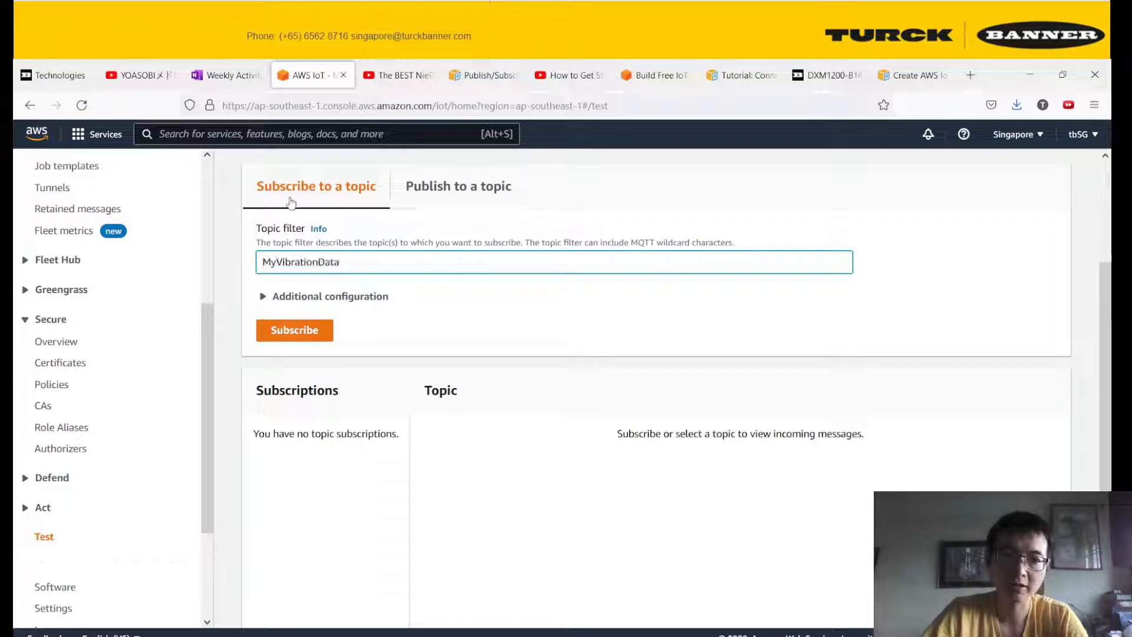
left_click_drag(370, 269, 220, 268)
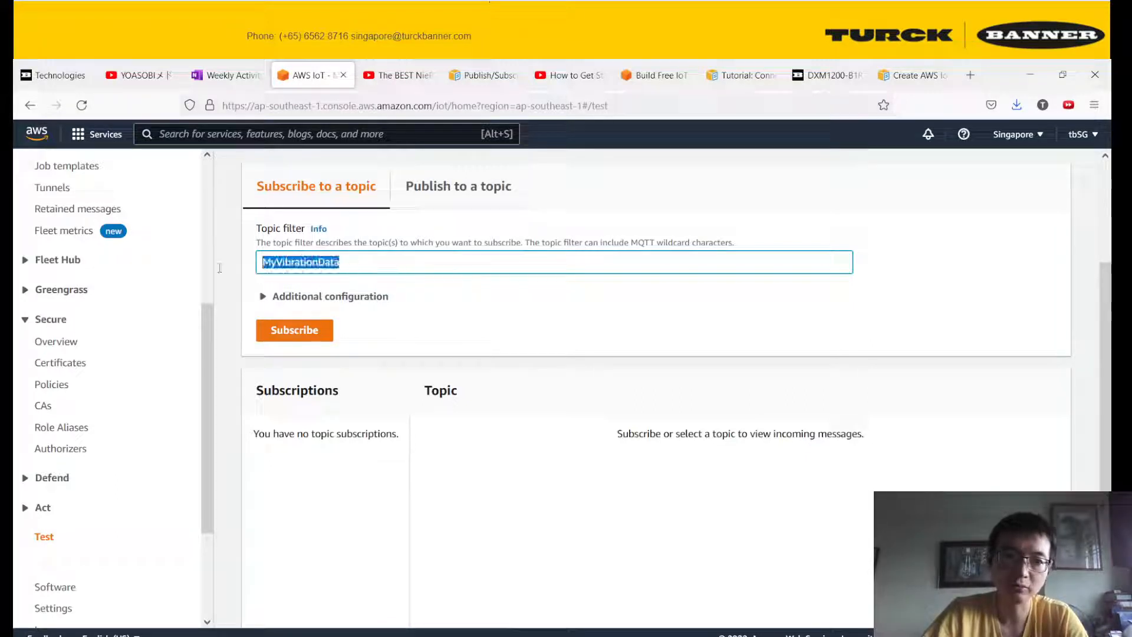
left_click(300, 331)
Examine the incoming MyVibrationData messages, including the device details and the Z-axis RMS velocity and temperature registers.
scroll(362, 433, "down", 1)
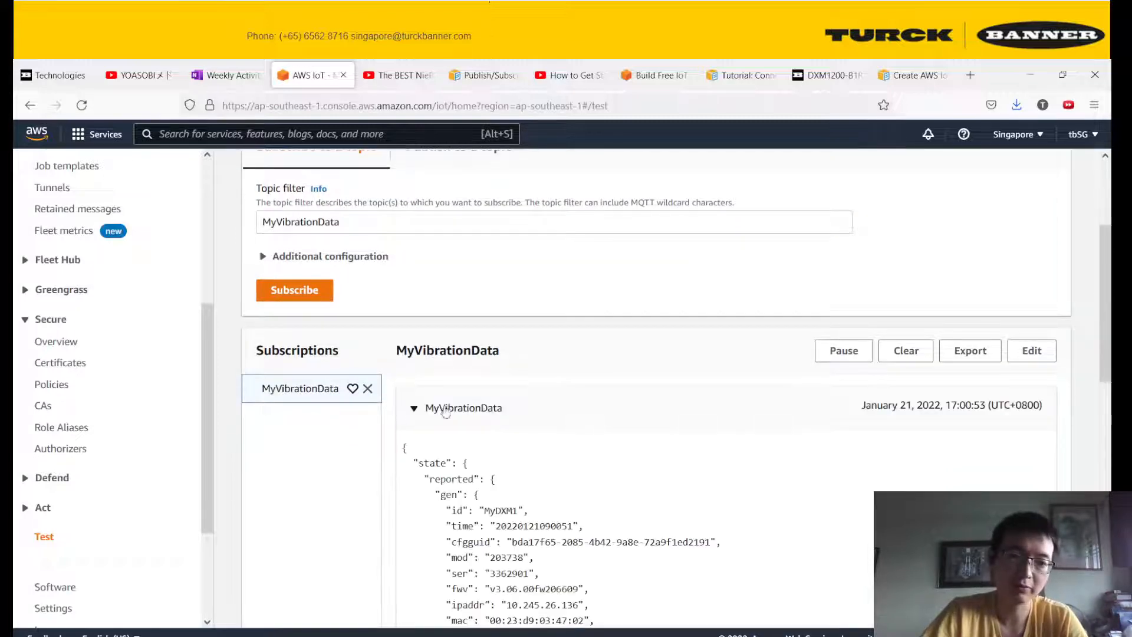
scroll(445, 411, "down", 3)
scroll(607, 421, "up", 1)
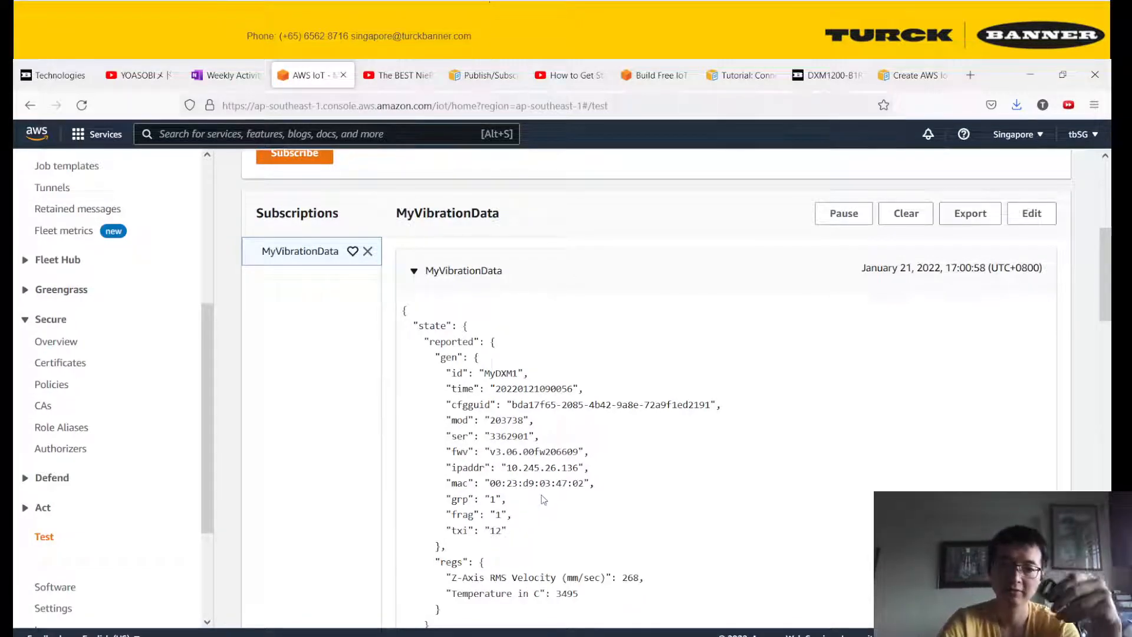
scroll(544, 499, "down", 2)
scroll(544, 500, "up", 2)
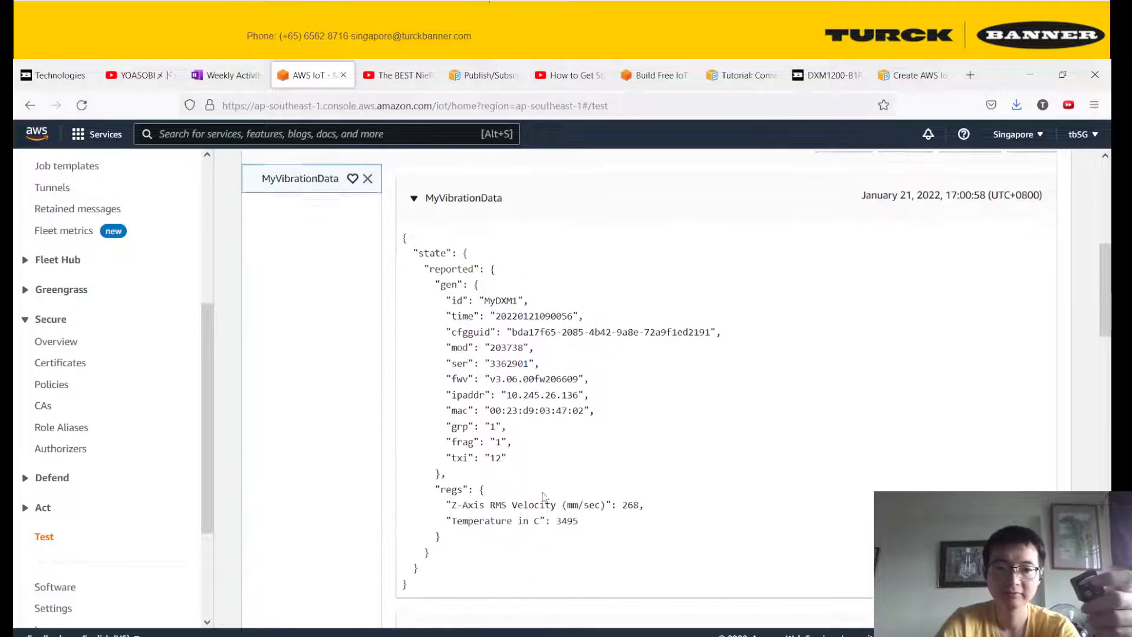
scroll(545, 497, "down", 1)
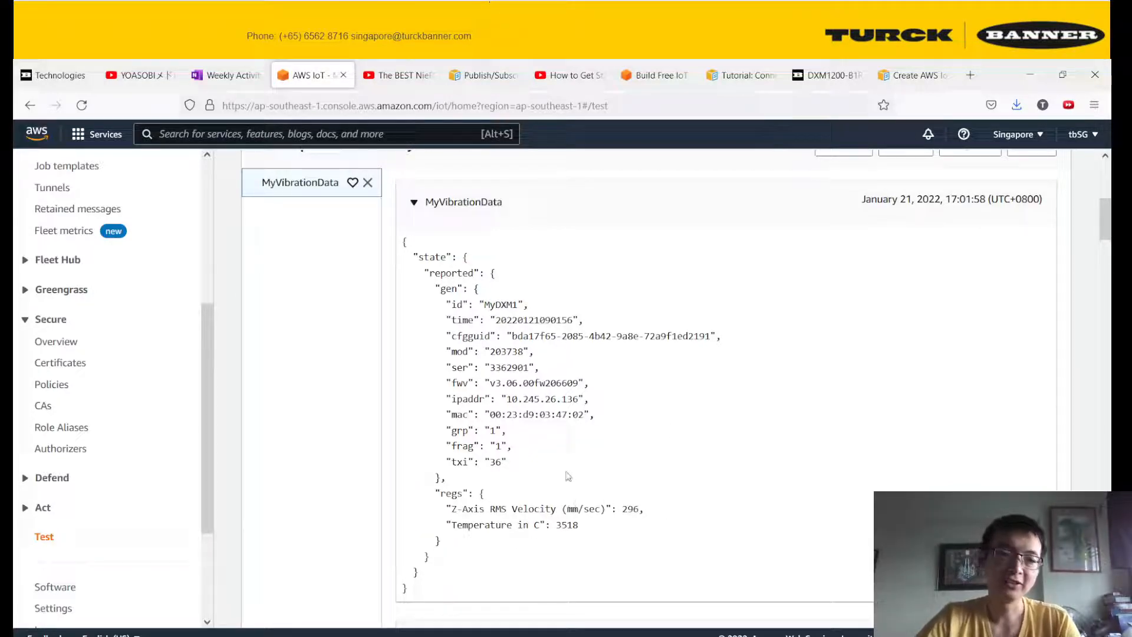
scroll(563, 466, "up", 2)
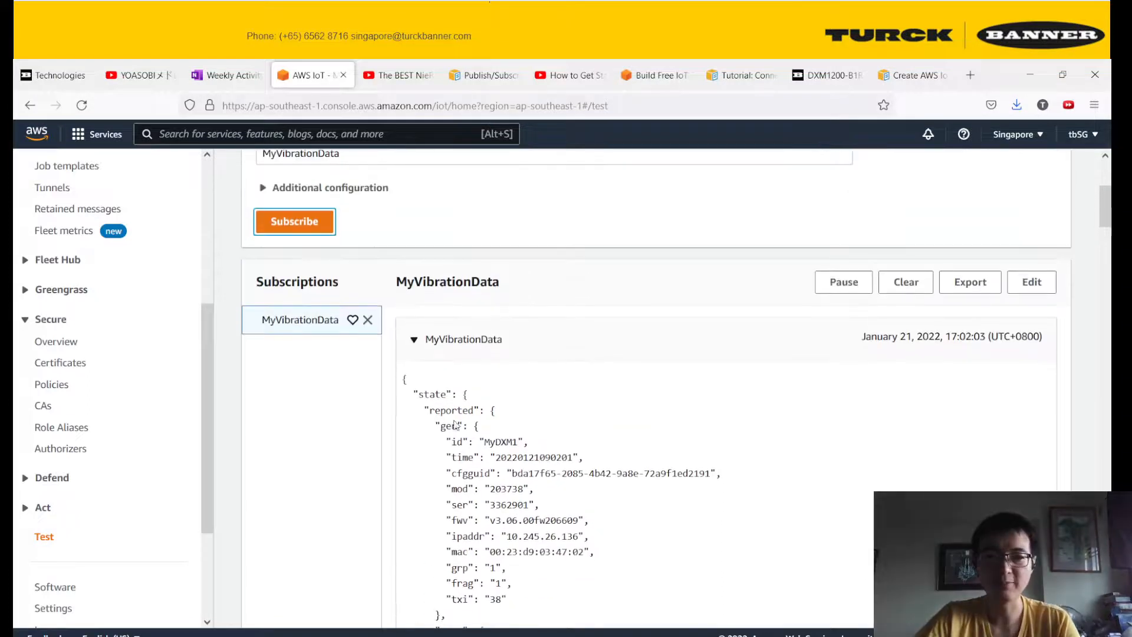
scroll(606, 487, "down", 1)
scroll(605, 487, "down", 2)
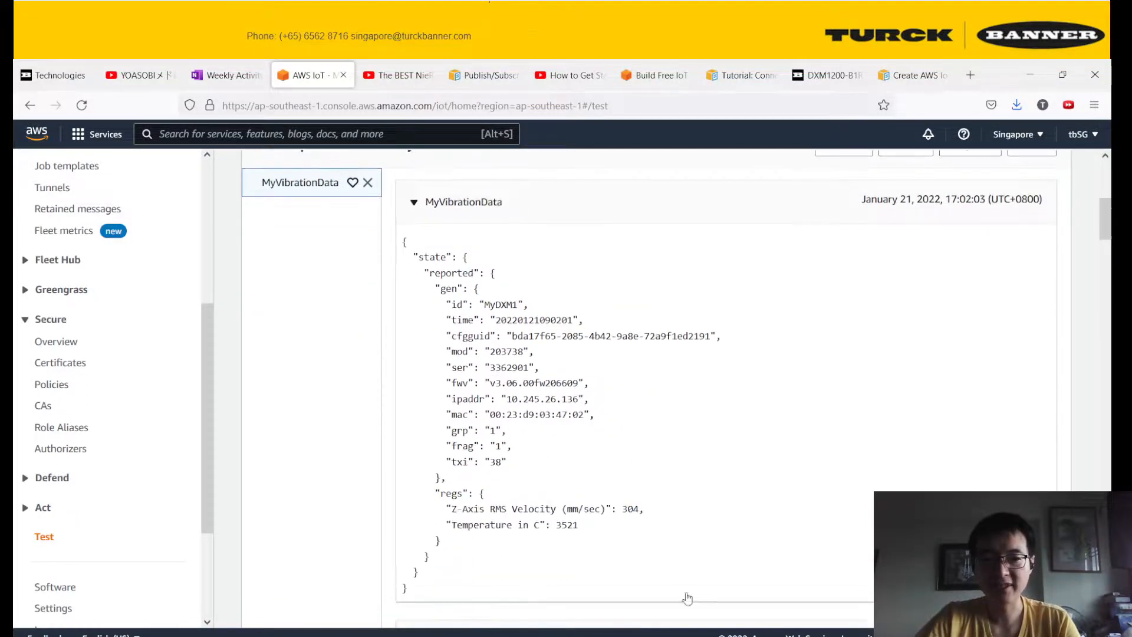
Remove the MyVibrationData subscription from the test client.
scroll(586, 480, "up", 2)
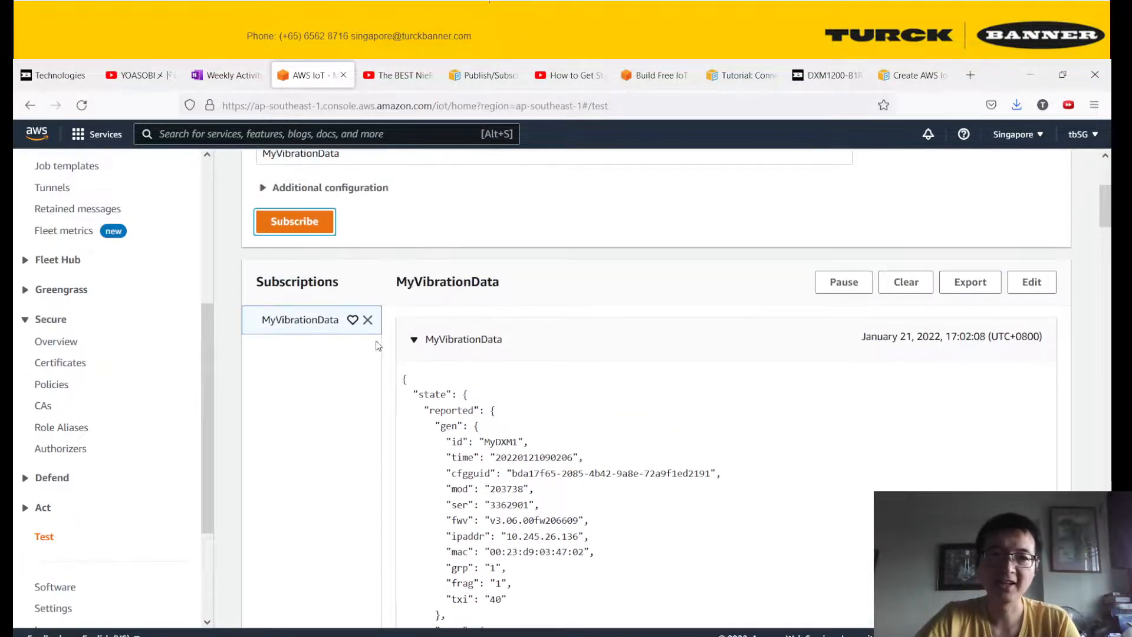
left_click(367, 321)
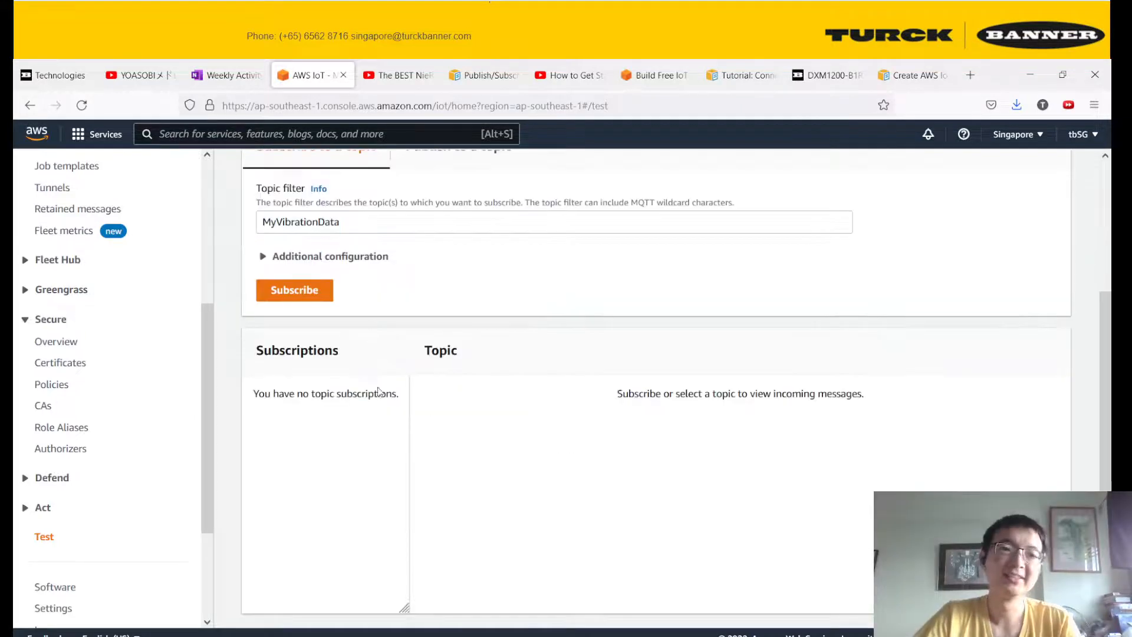